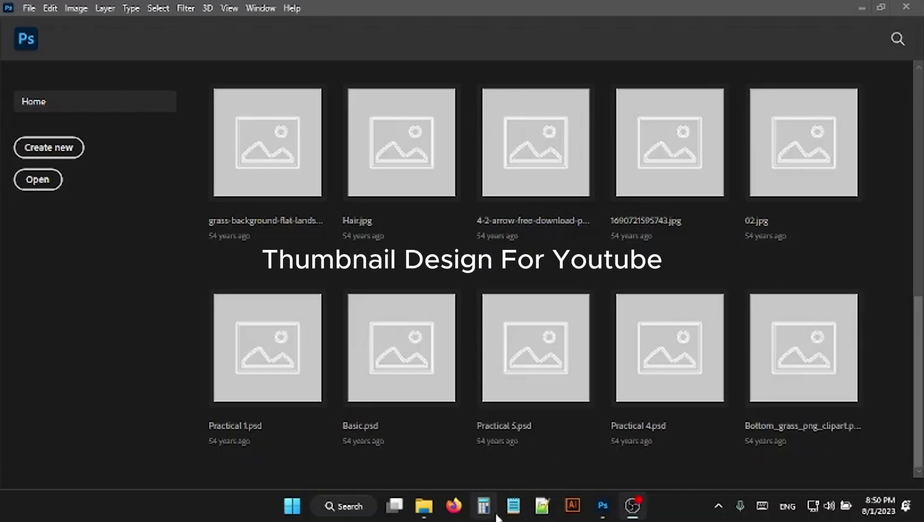
Step: Open and close Calculator and Notepad from the taskbar, then launch Firefox
left_click(484, 505)
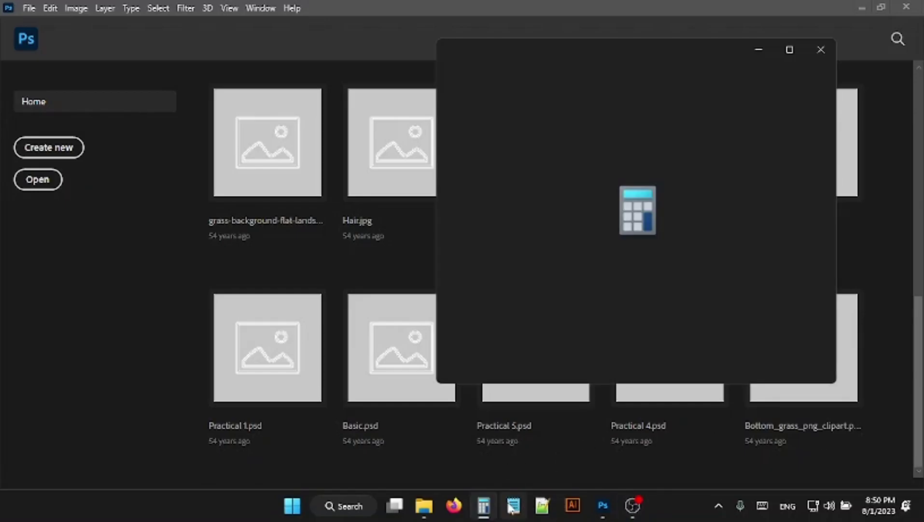
left_click(812, 55)
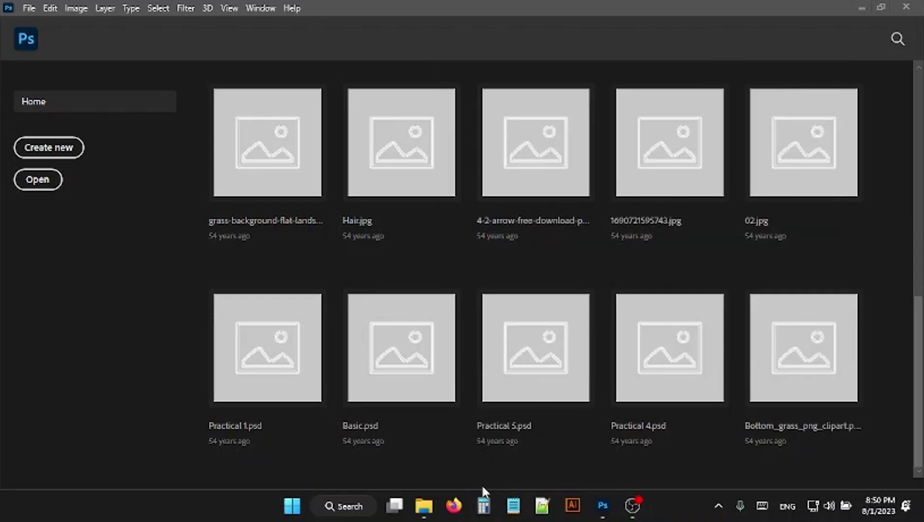
left_click(513, 513)
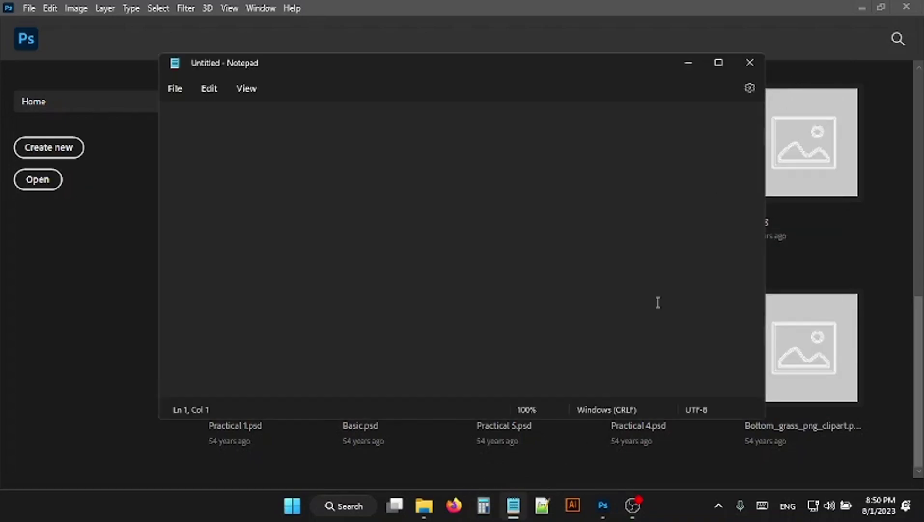
left_click(755, 59)
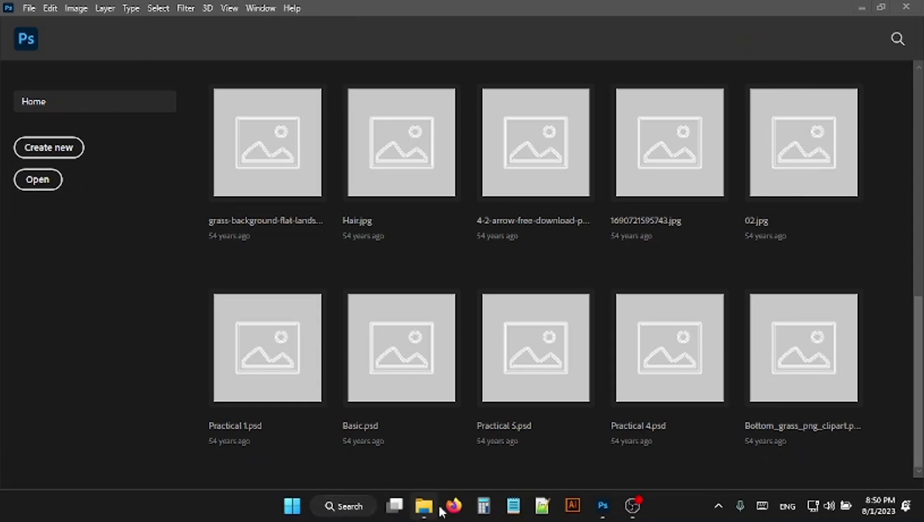
left_click(453, 506)
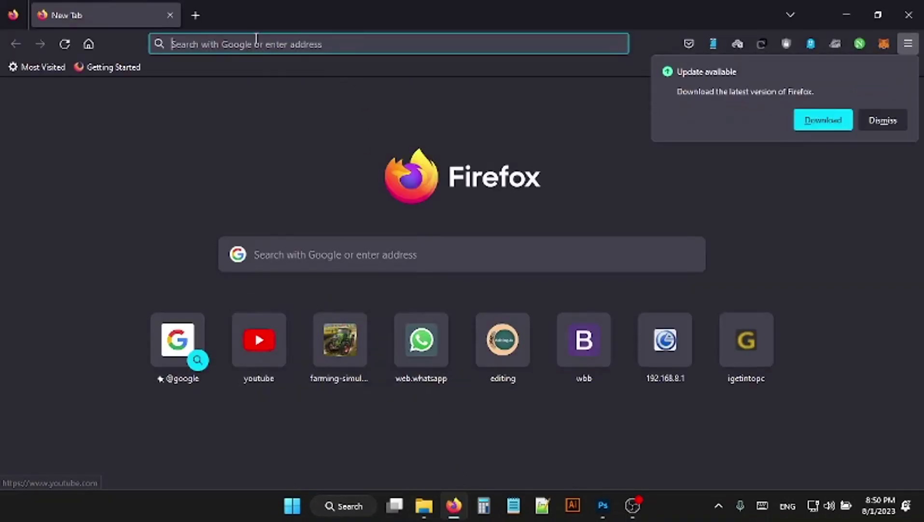
Step: Search the web for 'youtube thumbnail size' from the Firefox address bar
left_click(256, 38)
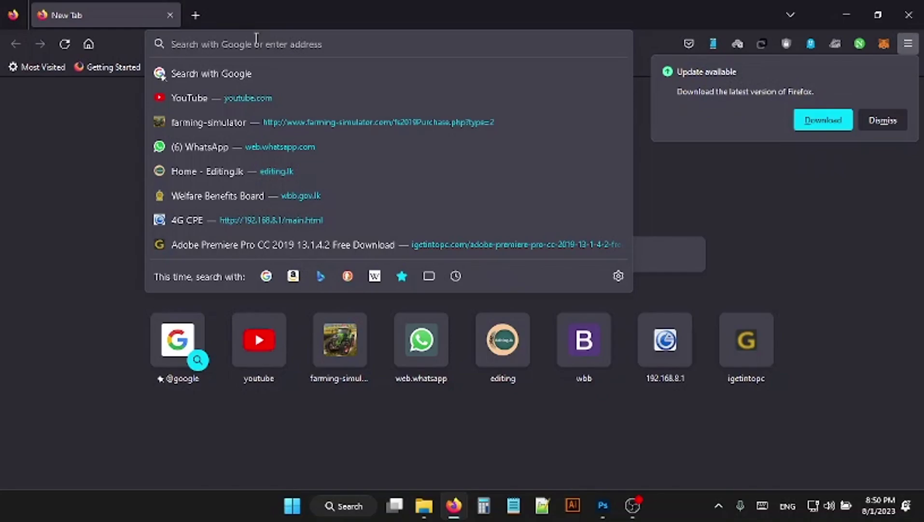
type("you")
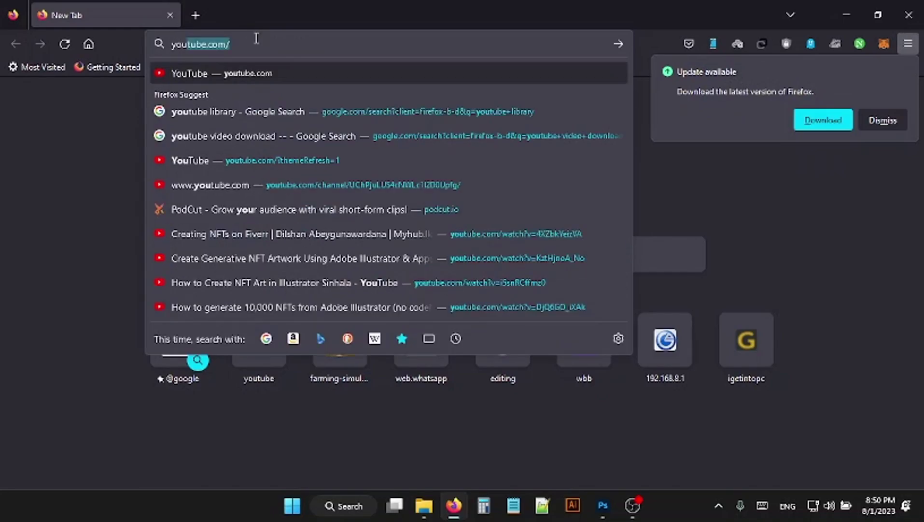
type("yube ")
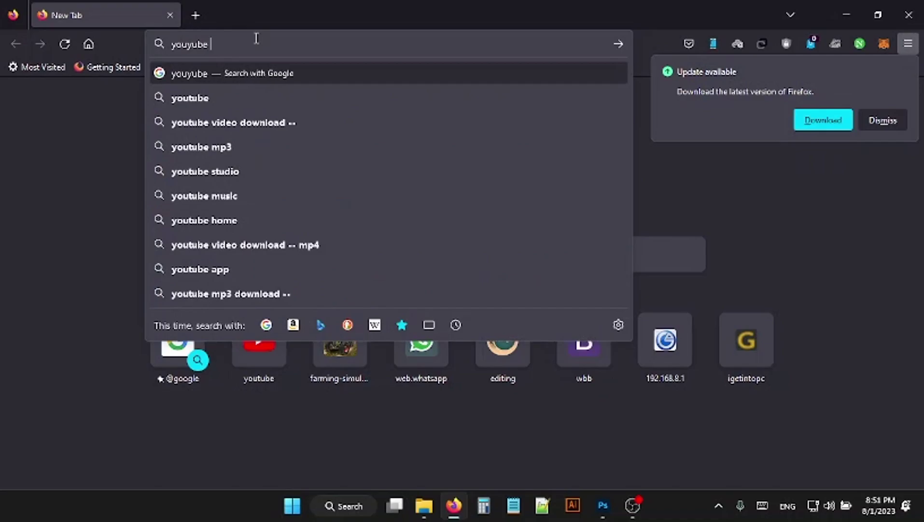
type("th")
key("Down")
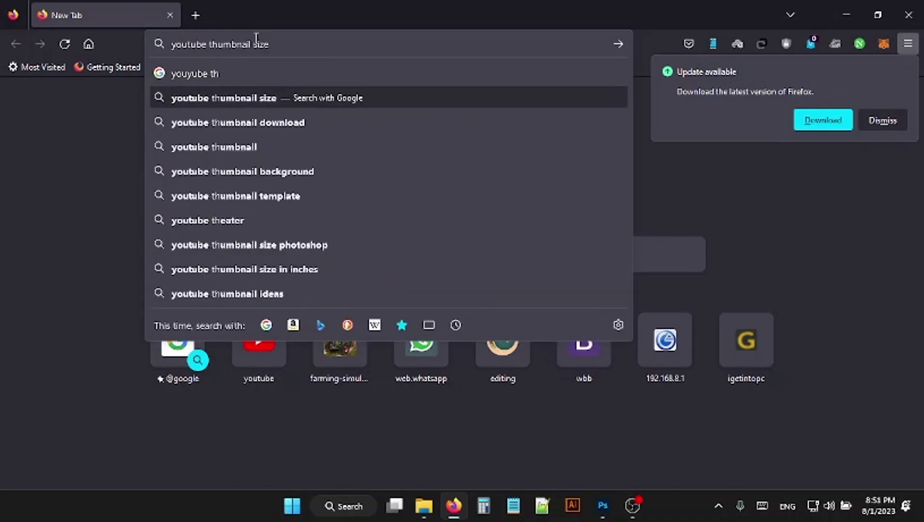
key("Down")
key("Up")
key("Return")
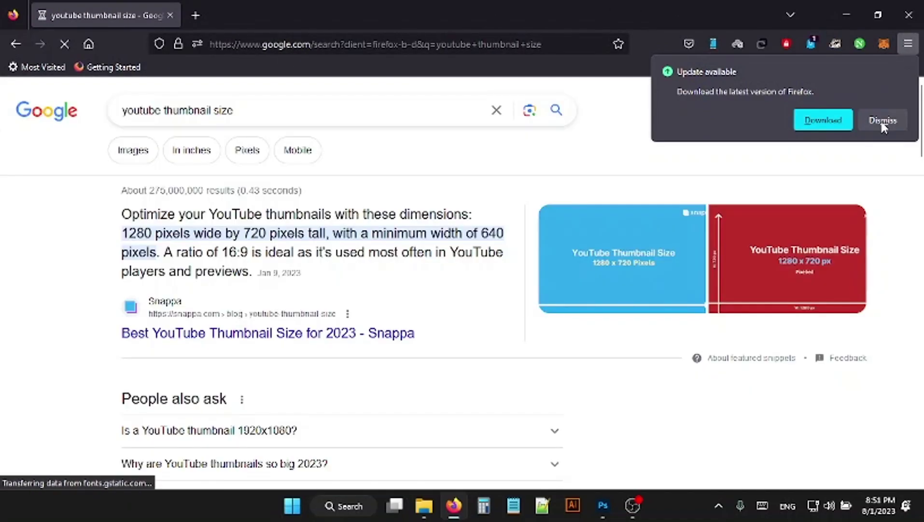
Step: Dismiss the update notice, highlight the 1280×720 pixels answer, and close Firefox
left_click(882, 121)
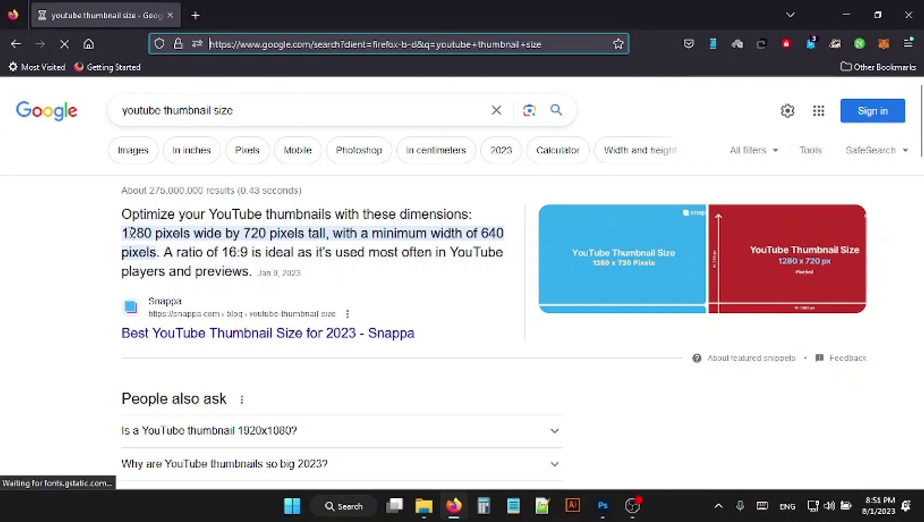
left_click_drag(122, 232, 308, 235)
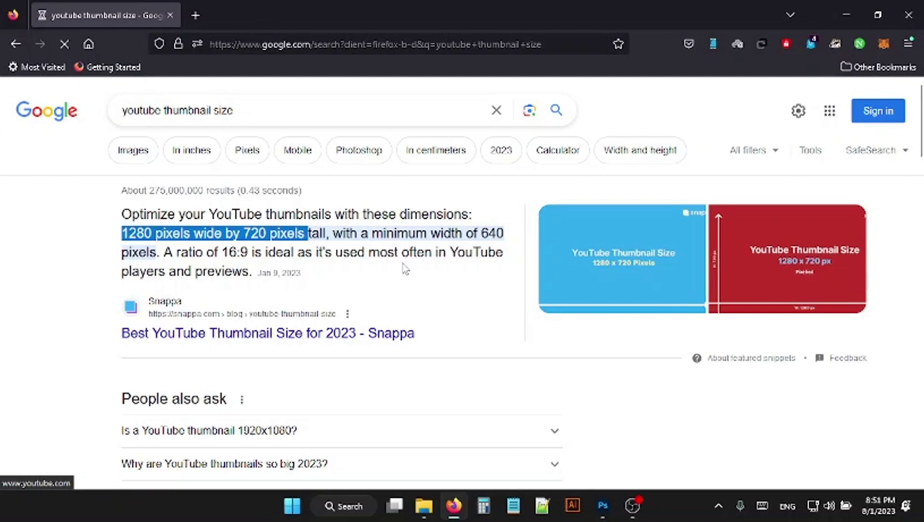
left_click(908, 14)
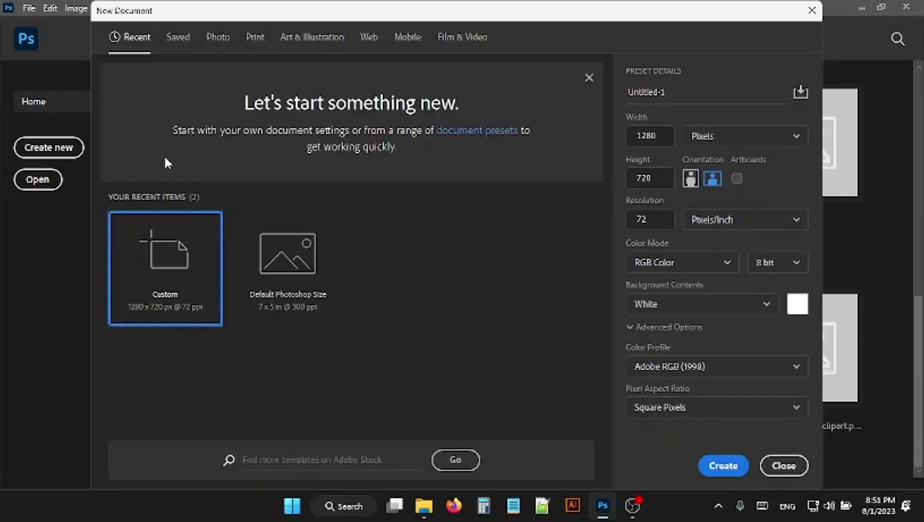
Step: Create a new document 1280 wide, 720 high at 70 pixels per inch
left_click(670, 138)
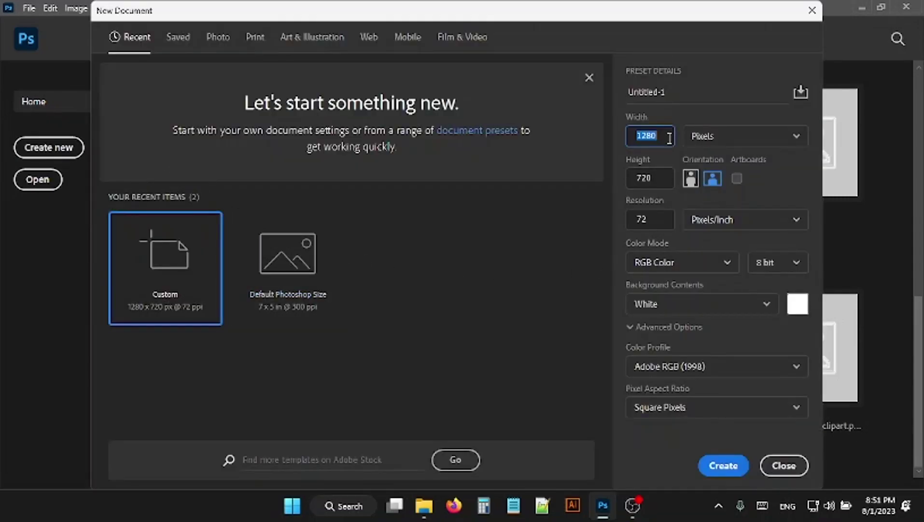
left_click(664, 177)
left_click(656, 219)
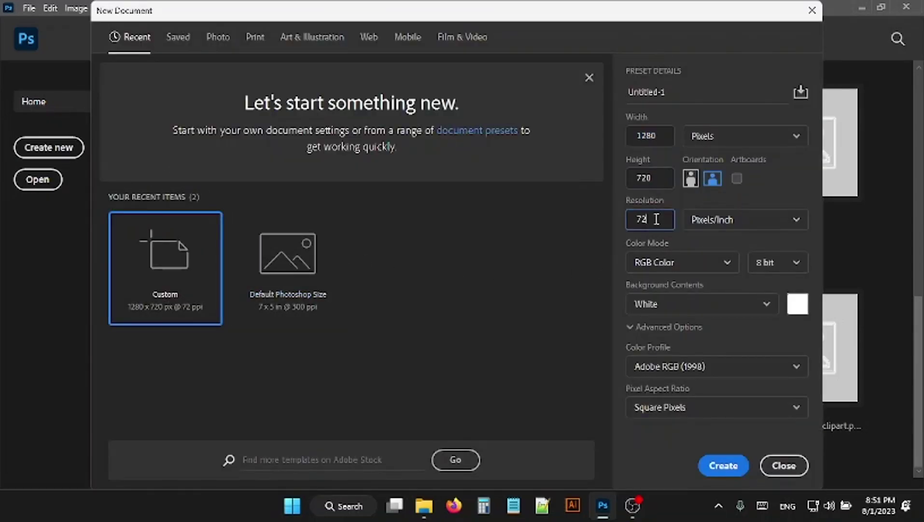
double_click(656, 219)
type("70")
left_click(581, 256)
left_click(649, 222)
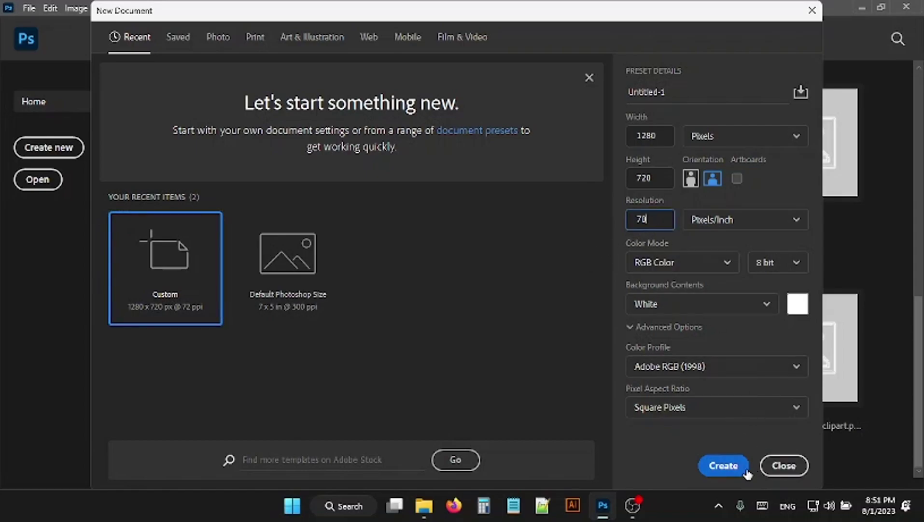
left_click(731, 470)
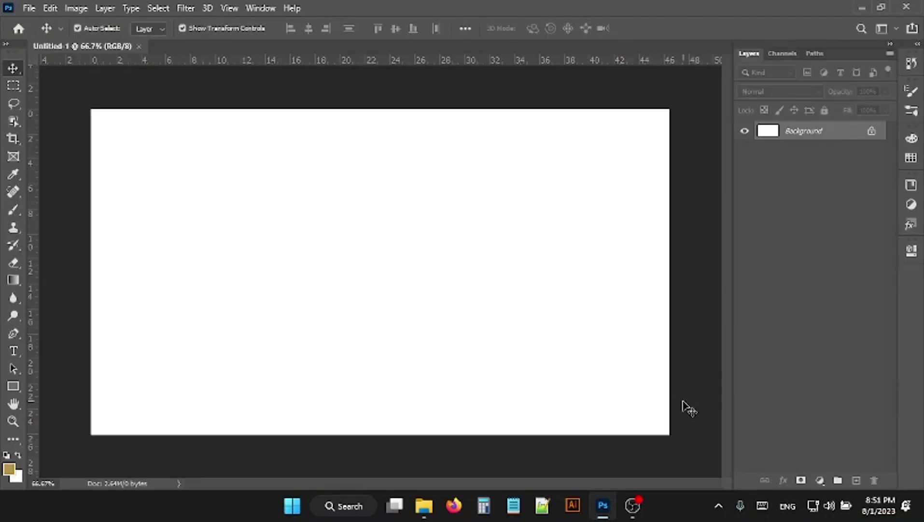
Step: Open all eight images from the Download folder via File > Open
left_click(30, 9)
left_click(46, 36)
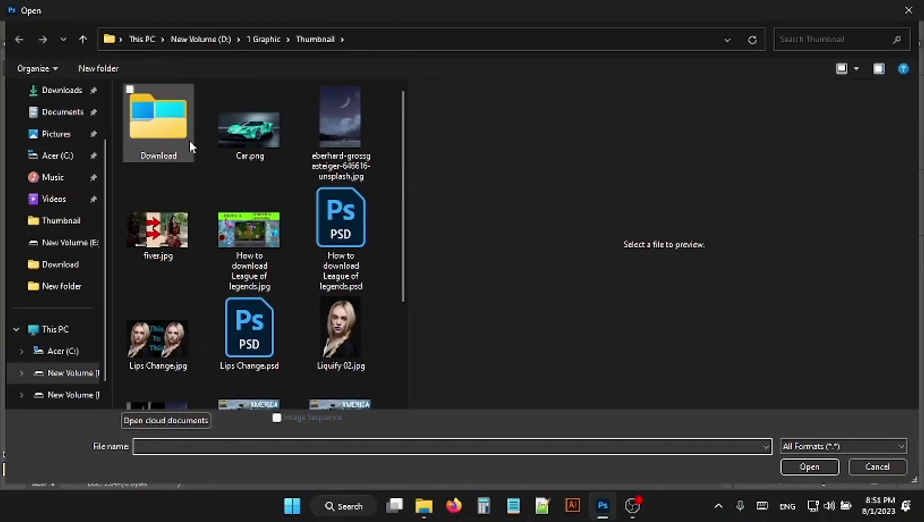
left_click(164, 137)
double_click(164, 137)
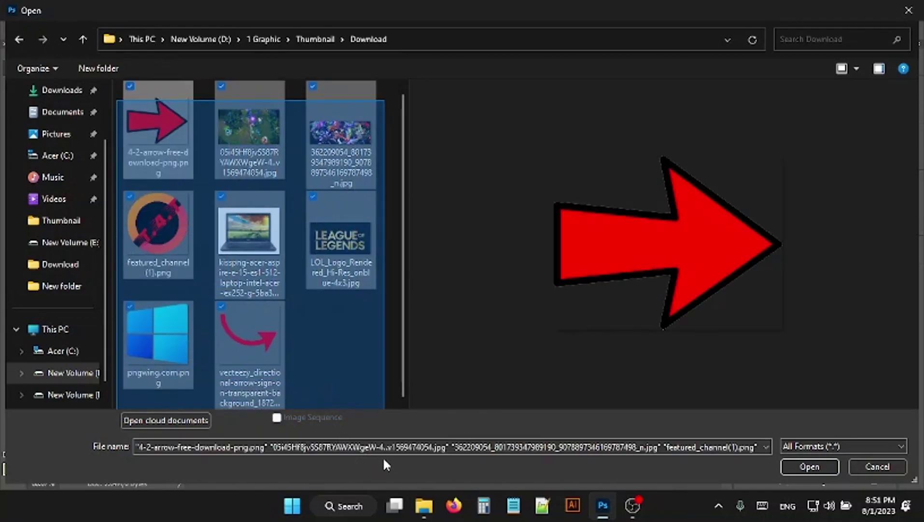
left_click_drag(117, 101, 383, 457)
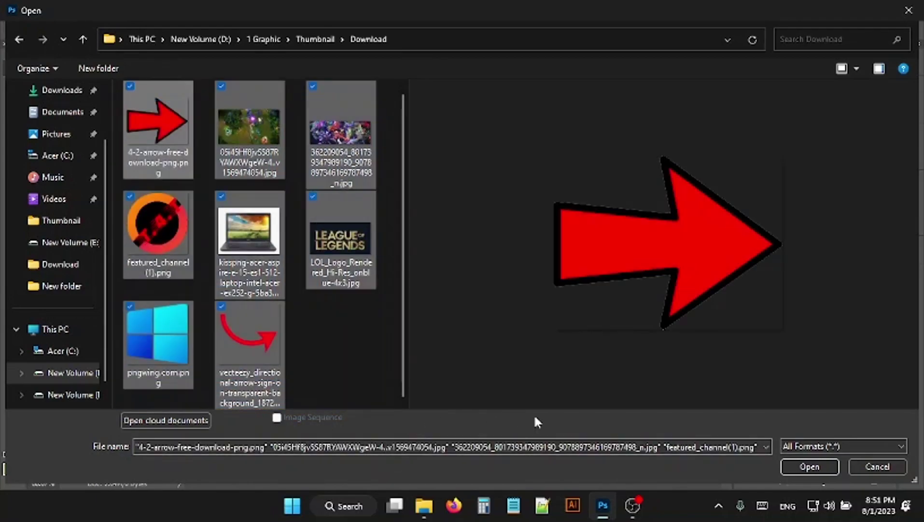
left_click(815, 469)
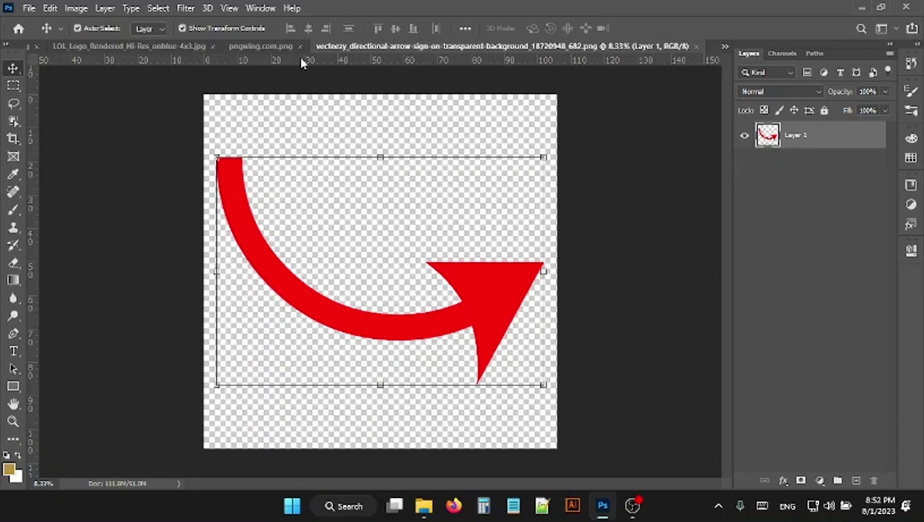
Step: Select and copy the entire Acer laptop image
left_click(236, 45)
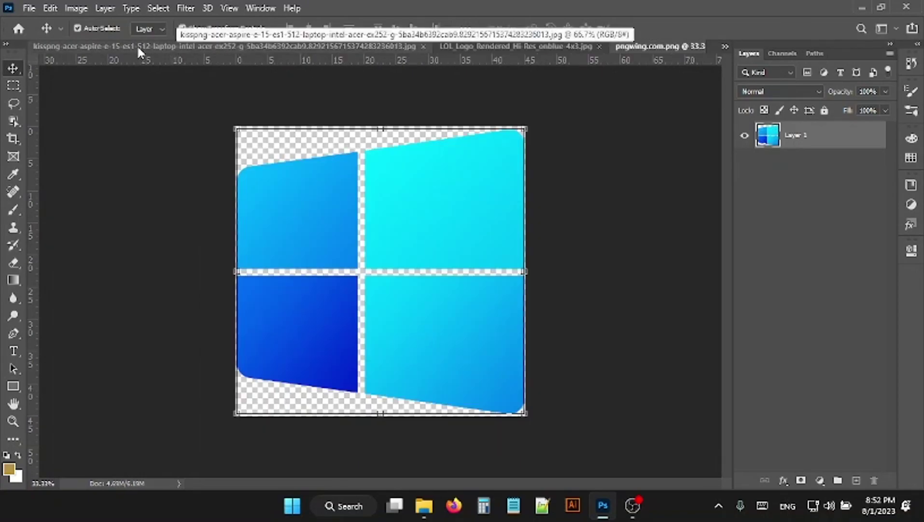
left_click(176, 45)
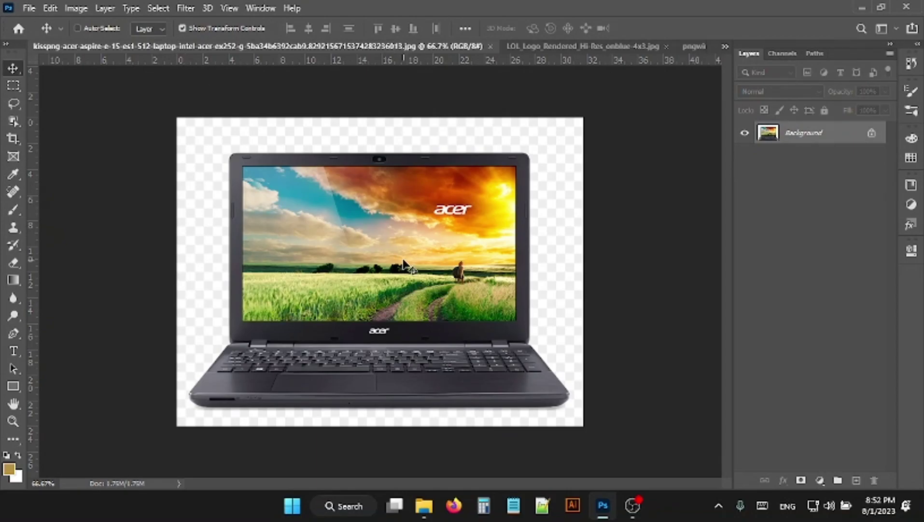
key("ctrl+a")
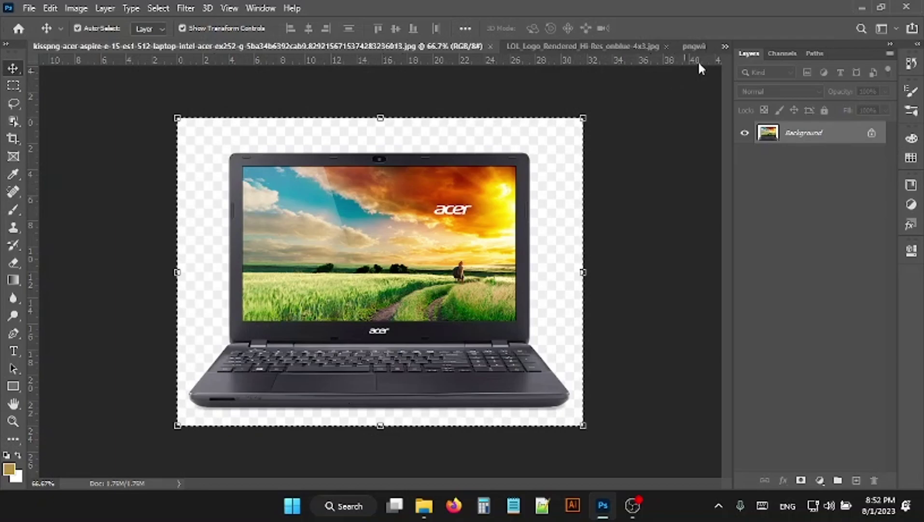
left_click(724, 46)
Step: Paste the Acer laptop into Untitled-1 as Layer 1 and move it lower
left_click(309, 51)
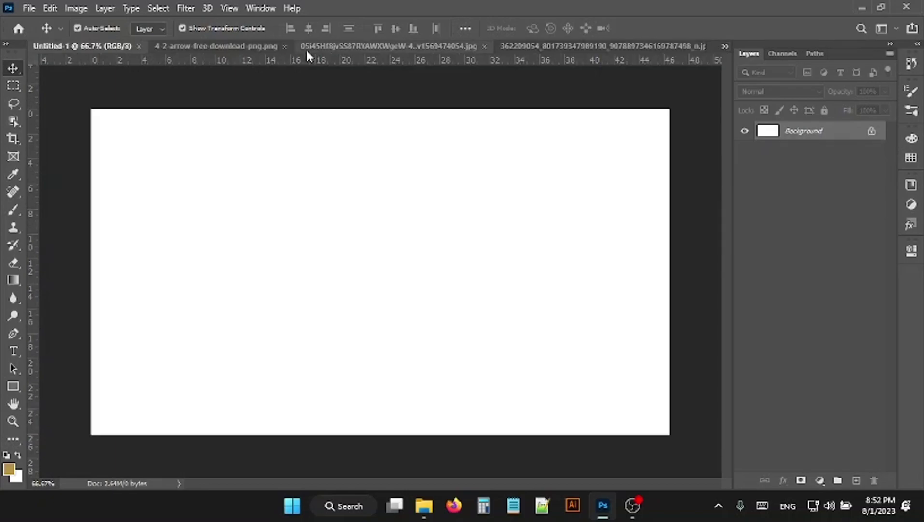
key("ctrl+v")
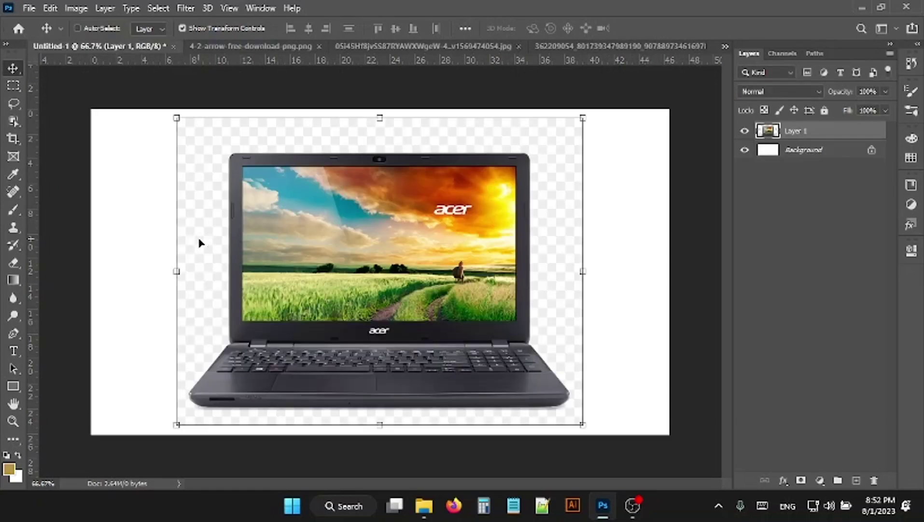
left_click_drag(272, 256, 278, 287)
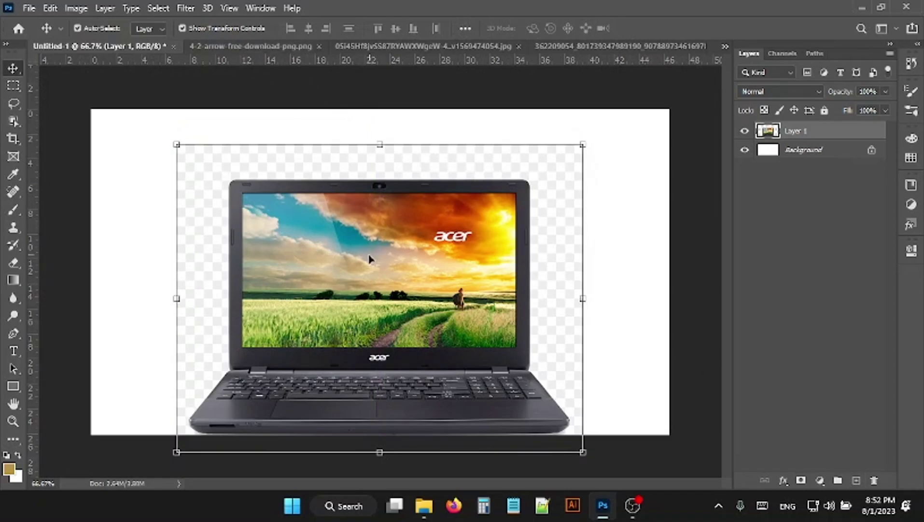
left_click(752, 314)
left_click(797, 130)
Step: Select just the laptop with Select > Subject
left_click(167, 8)
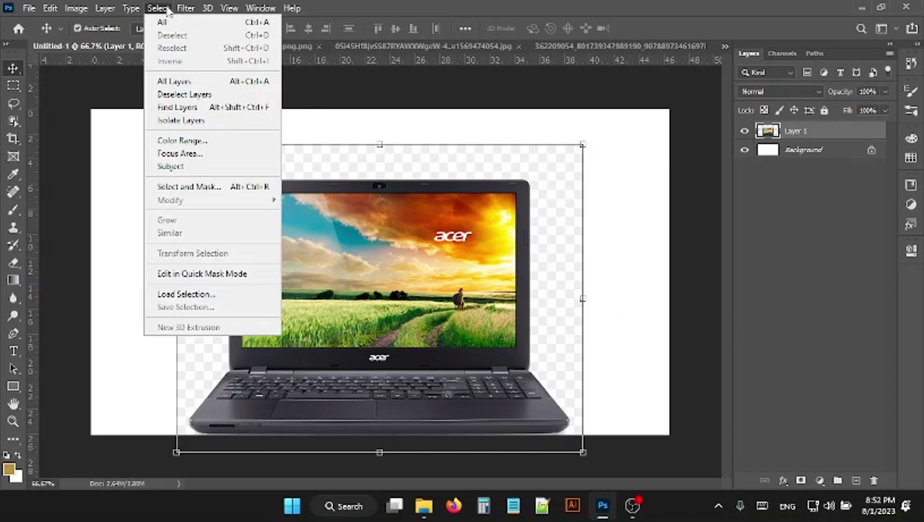
left_click(173, 167)
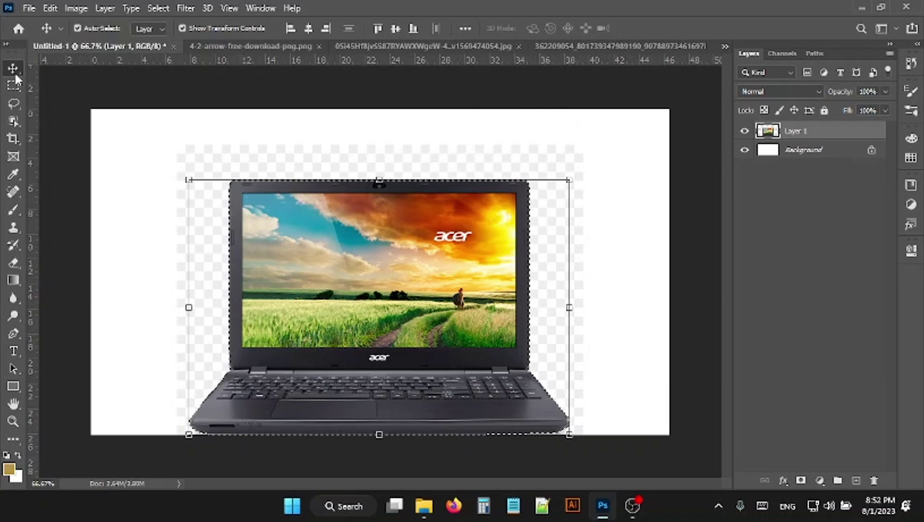
key("m")
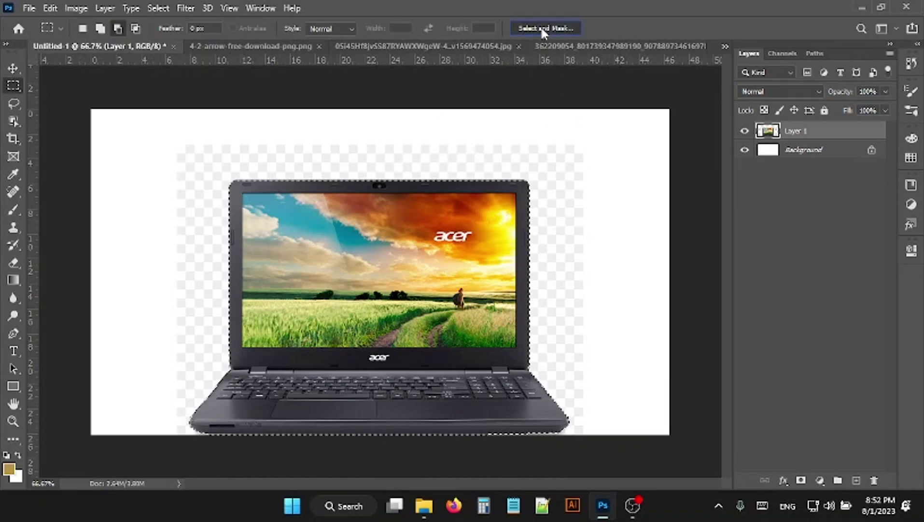
Step: In Select and Mask, enable Decontaminate Colors and output to New Layer with Layer Mask
left_click(545, 29)
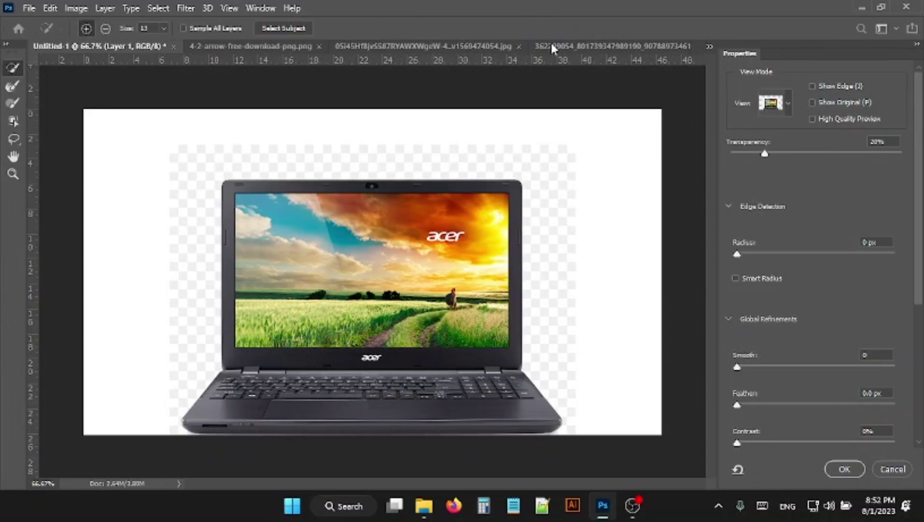
scroll(824, 363, "down", 2)
scroll(824, 363, "down", 2)
scroll(824, 365, "down", 1)
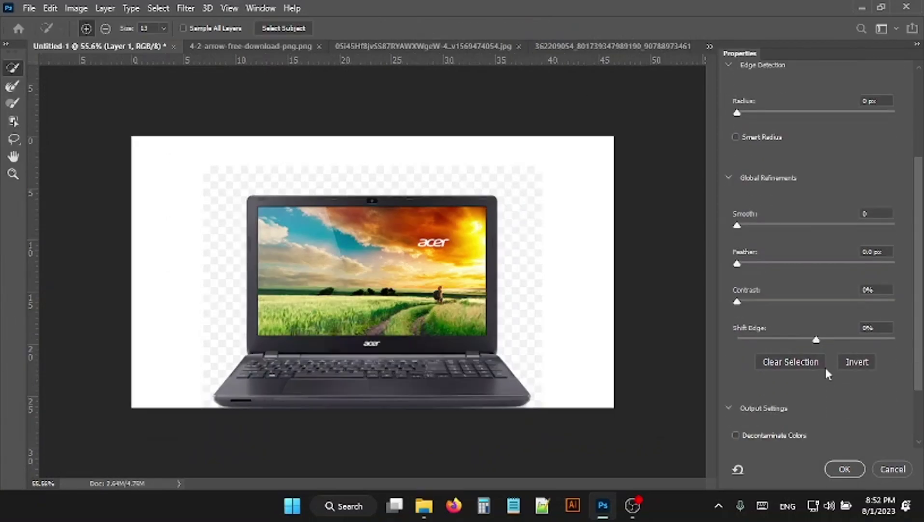
left_click(736, 435)
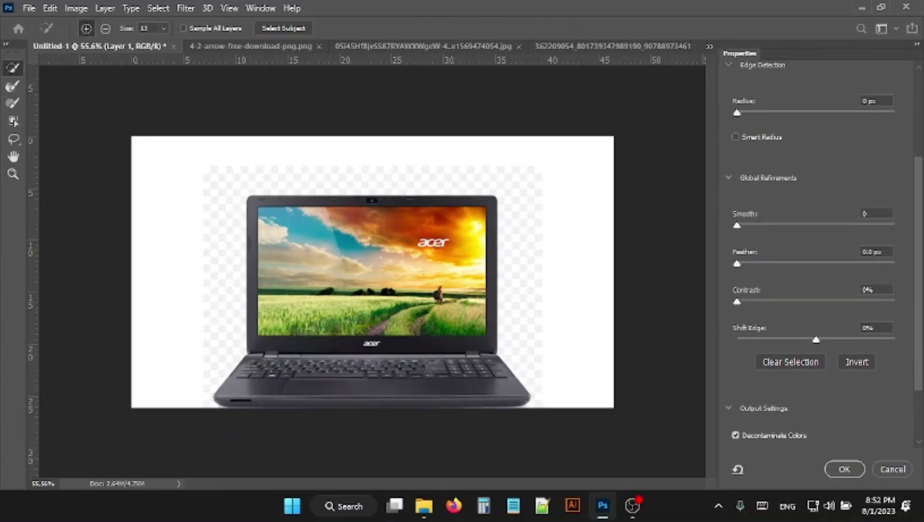
left_click_drag(920, 384, 865, 433)
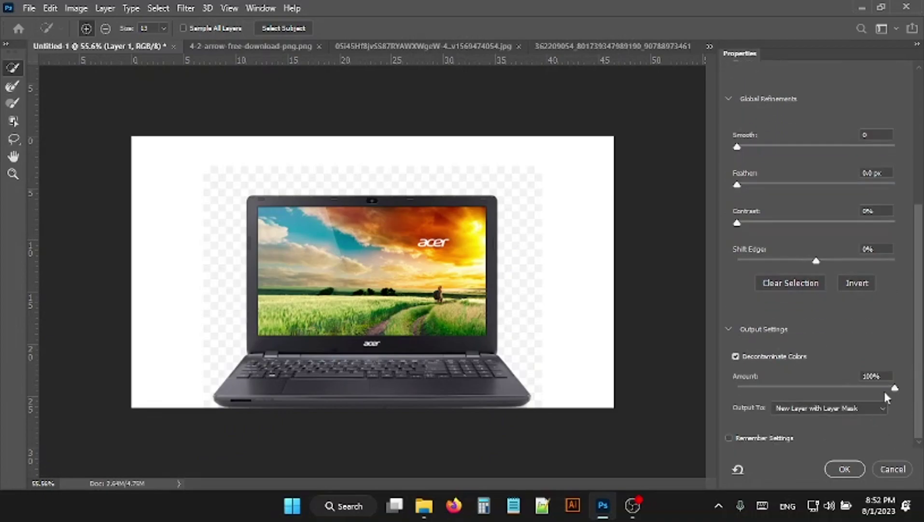
left_click(854, 473)
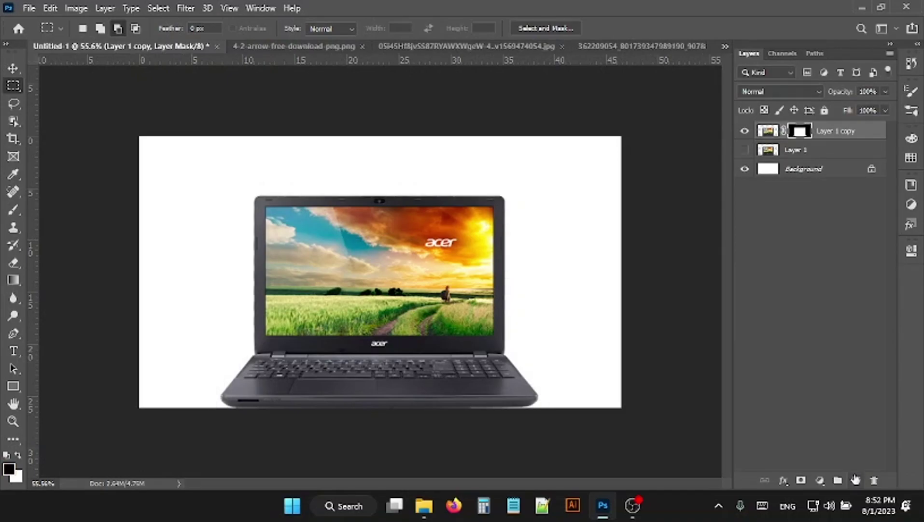
Step: Nudge the cut-out laptop left and delete the hidden original Layer 1
left_click(13, 68)
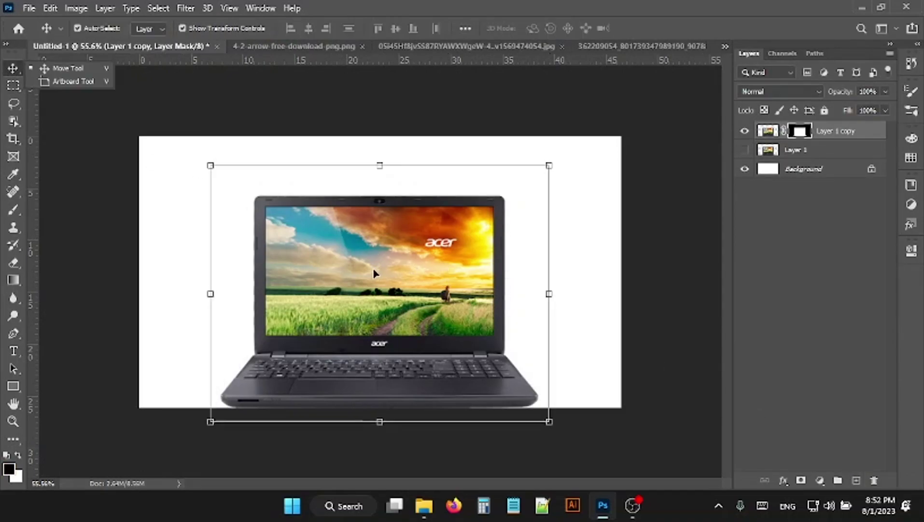
left_click_drag(375, 274, 368, 274)
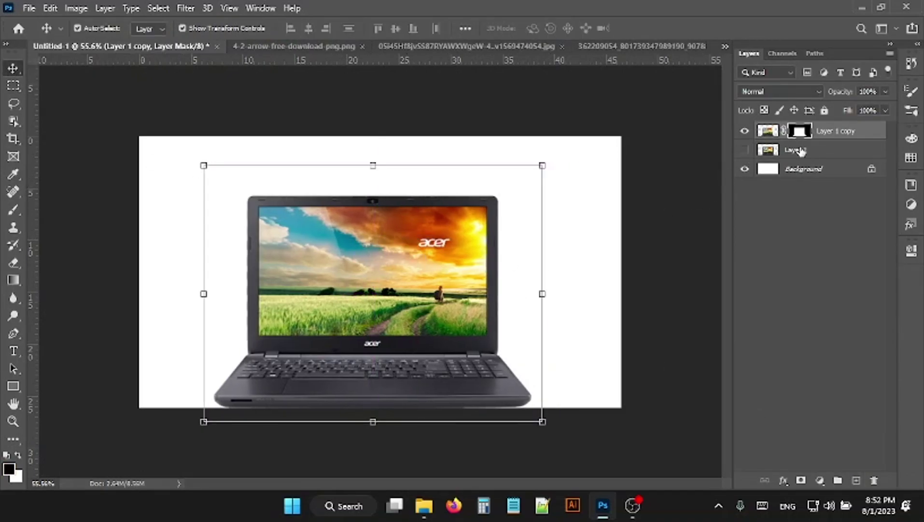
left_click(801, 150)
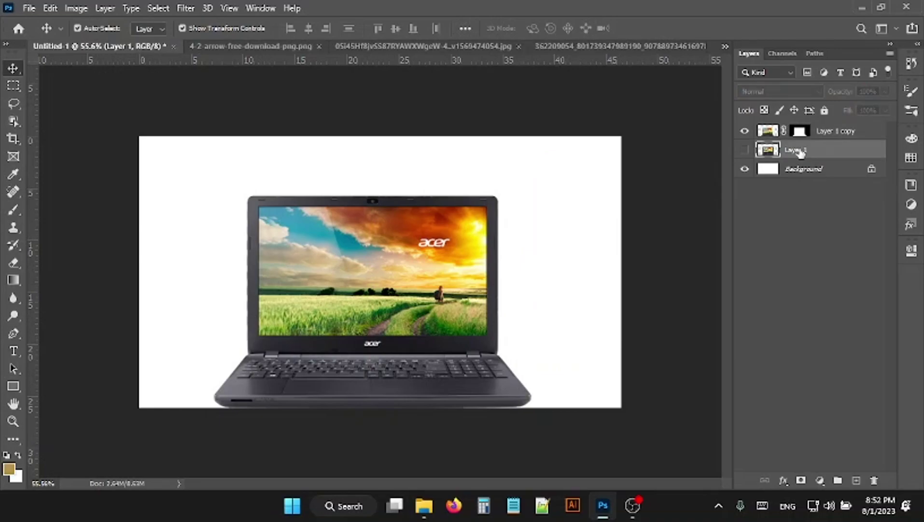
key("Delete")
Step: Move the Layer 1 copy laptop right and down to centre it lower
left_click(391, 287)
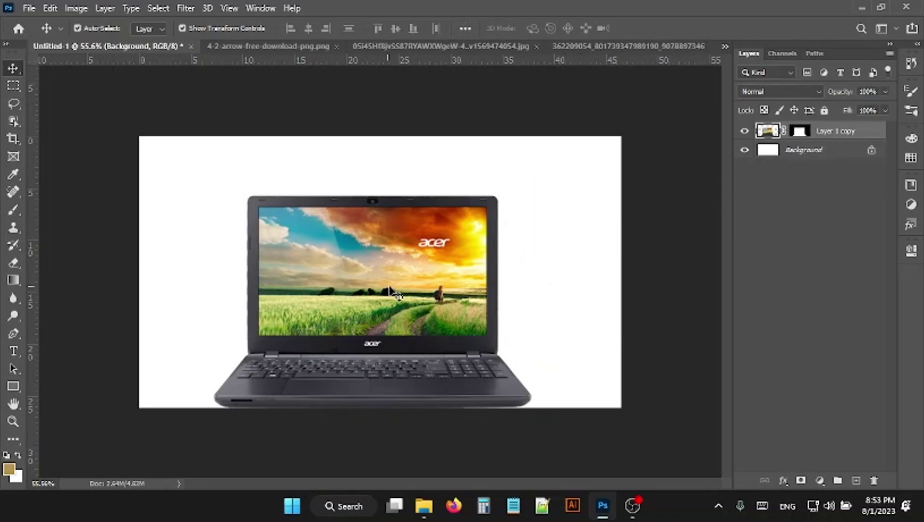
left_click_drag(390, 288, 400, 299)
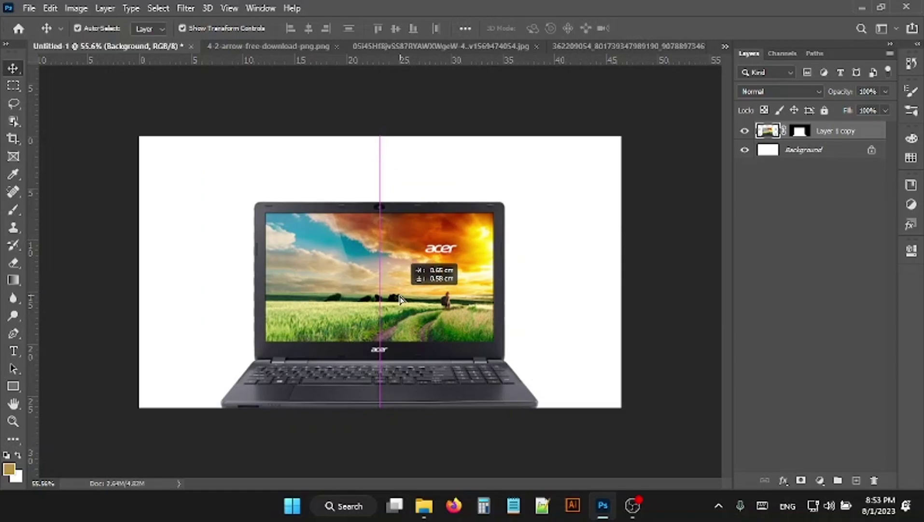
left_click_drag(400, 300, 400, 305)
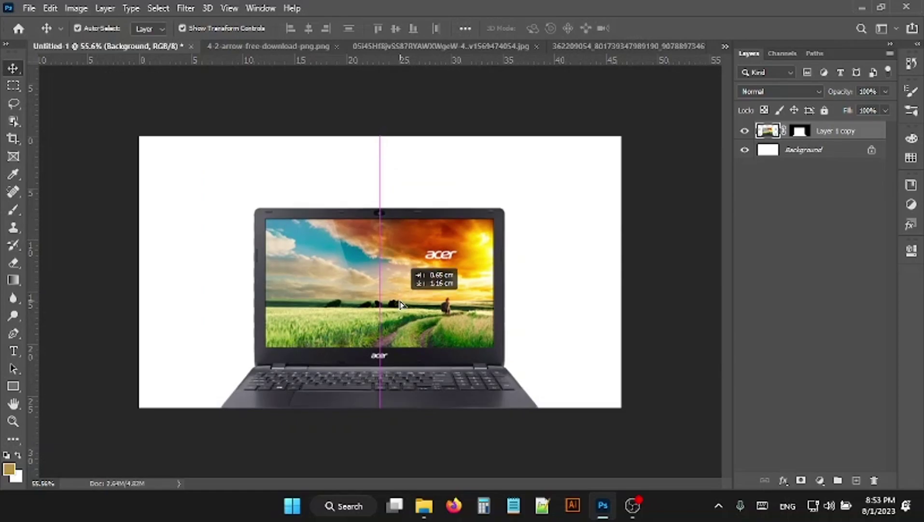
Step: Select and copy the entire gameplay screenshot, then return to the thumbnail document
left_click(453, 47)
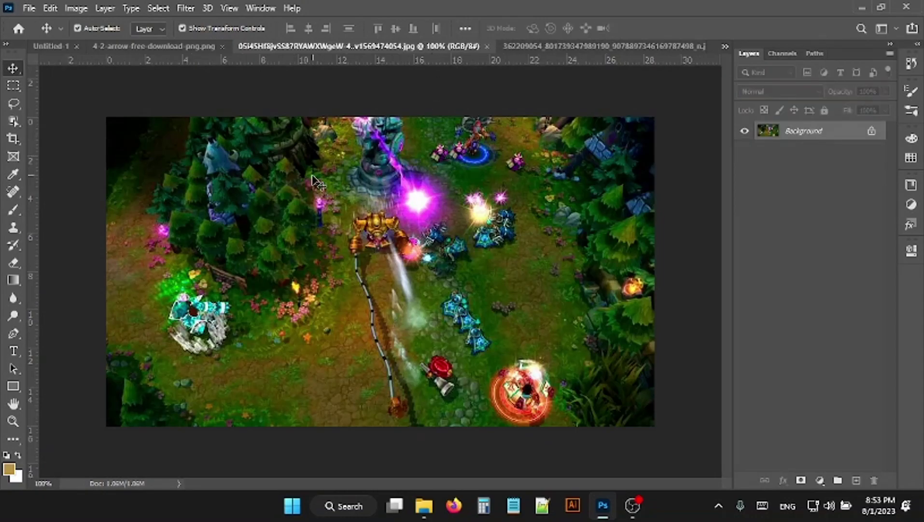
key("ctrl+a")
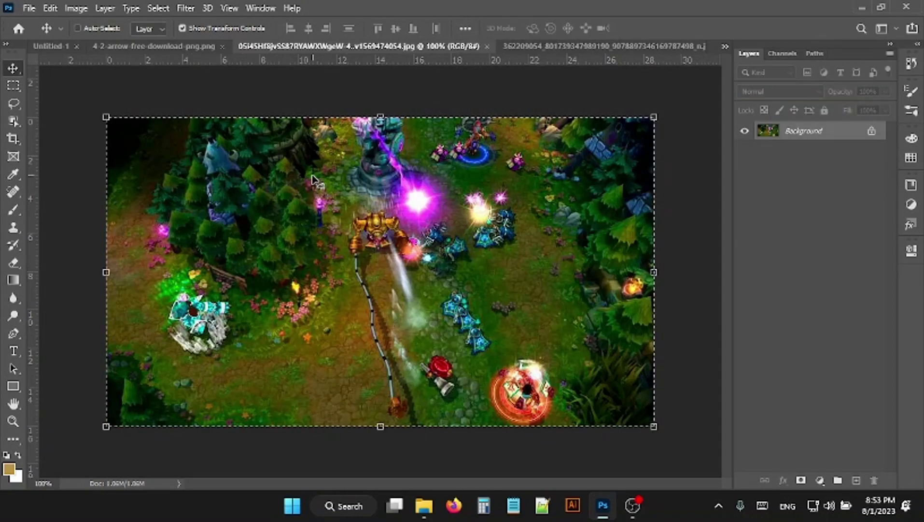
left_click(48, 46)
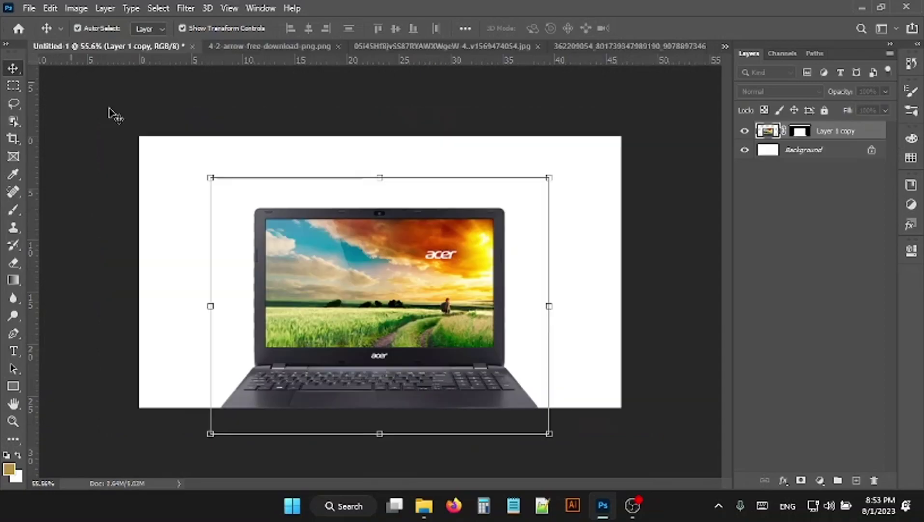
Step: In Filter > Vanishing Point, create a plane on the laptop screen's four corners
left_click(185, 8)
left_click(201, 129)
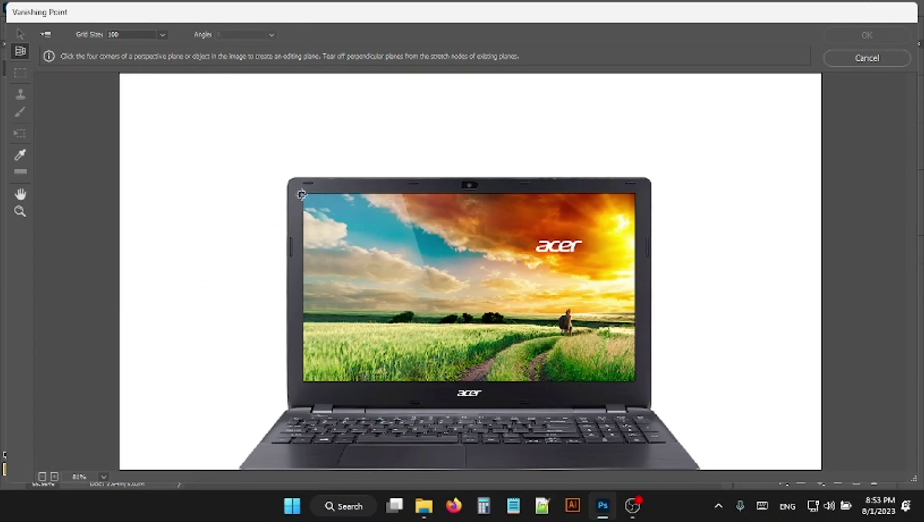
left_click(303, 195)
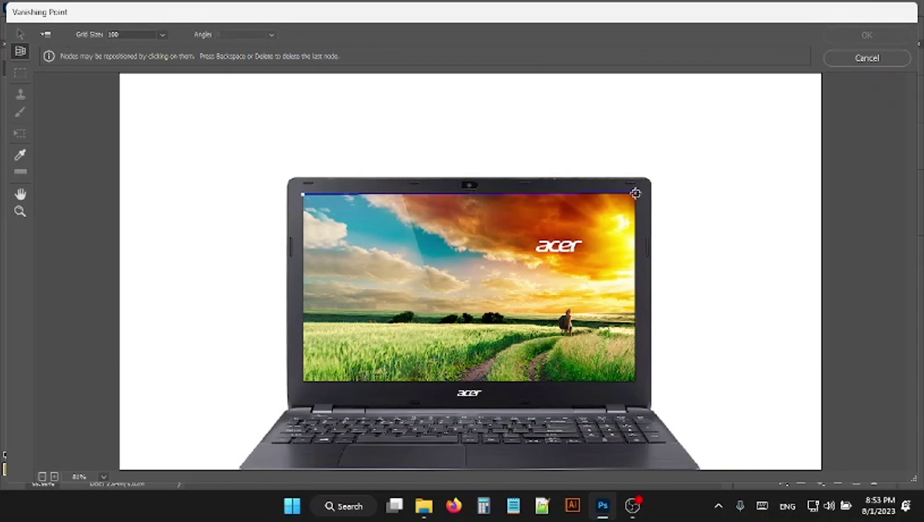
left_click(634, 193)
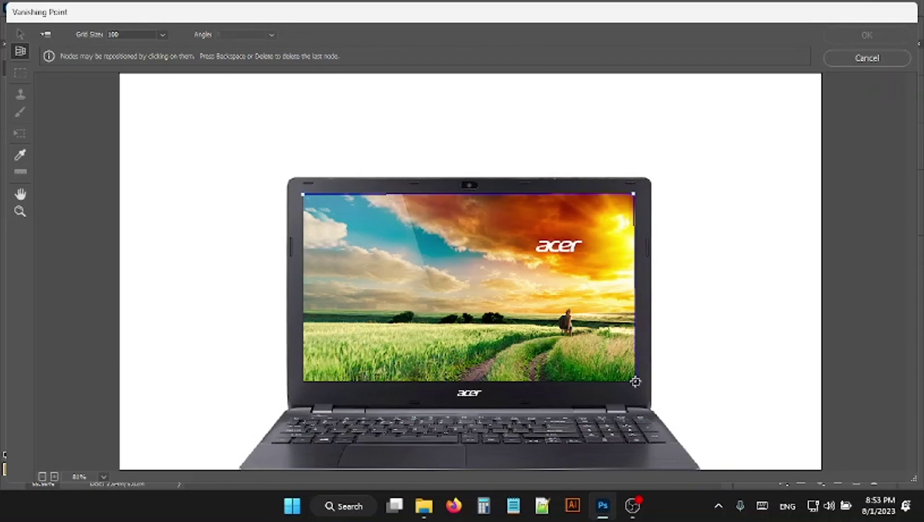
left_click(636, 382)
left_click(303, 383)
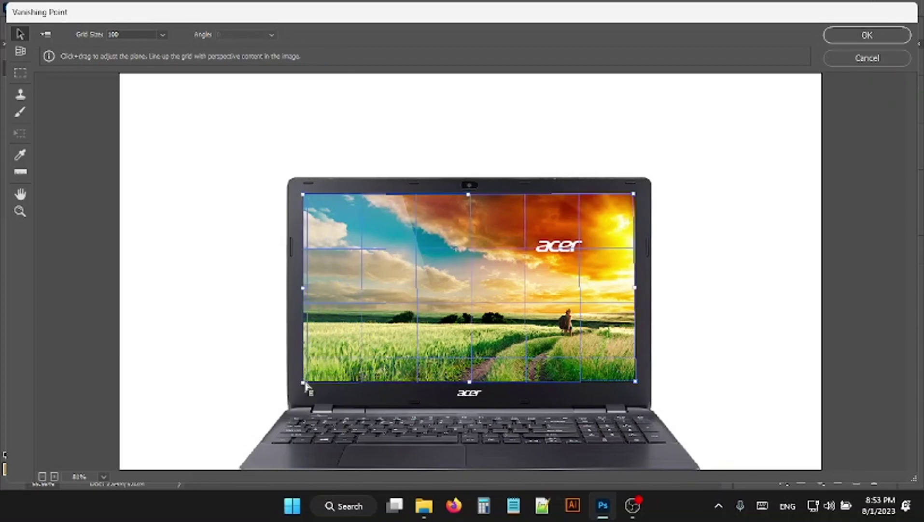
Step: Paste the gameplay into the Vanishing Point plane, scale it to fill the laptop screen, and apply
key("alt")
key("ctrl+v")
left_click_drag(215, 129, 428, 277)
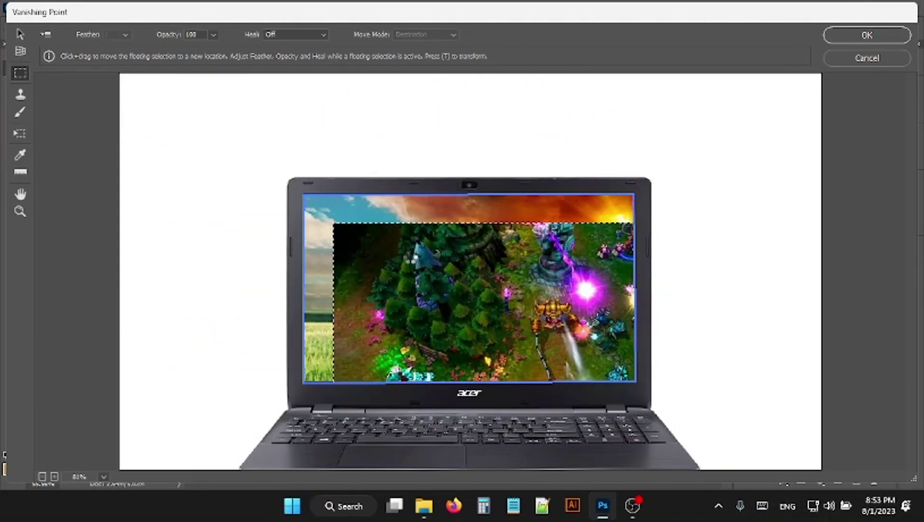
key("t")
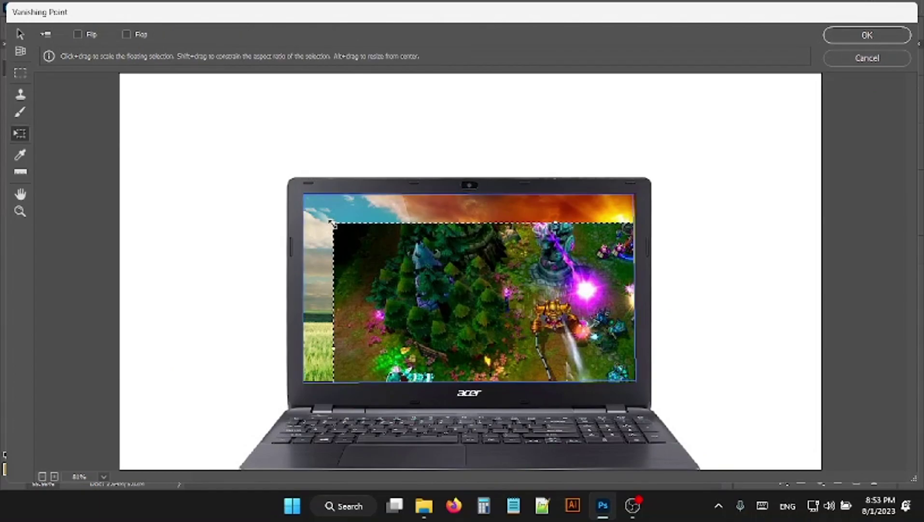
left_click_drag(333, 223, 526, 331)
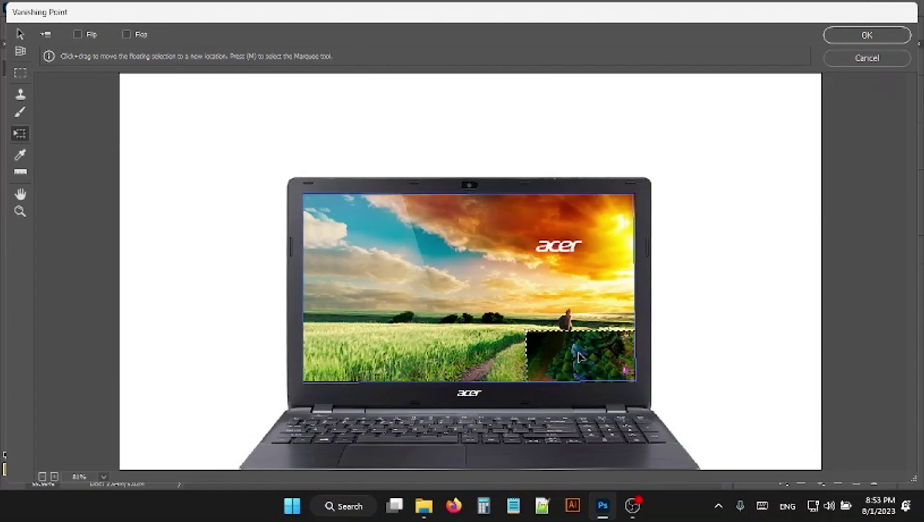
left_click_drag(580, 357, 354, 219)
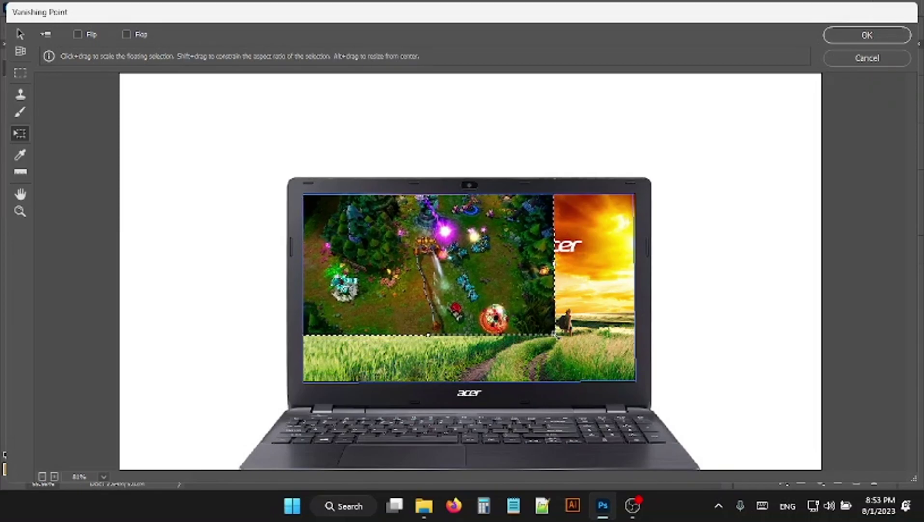
left_click_drag(556, 333, 633, 383)
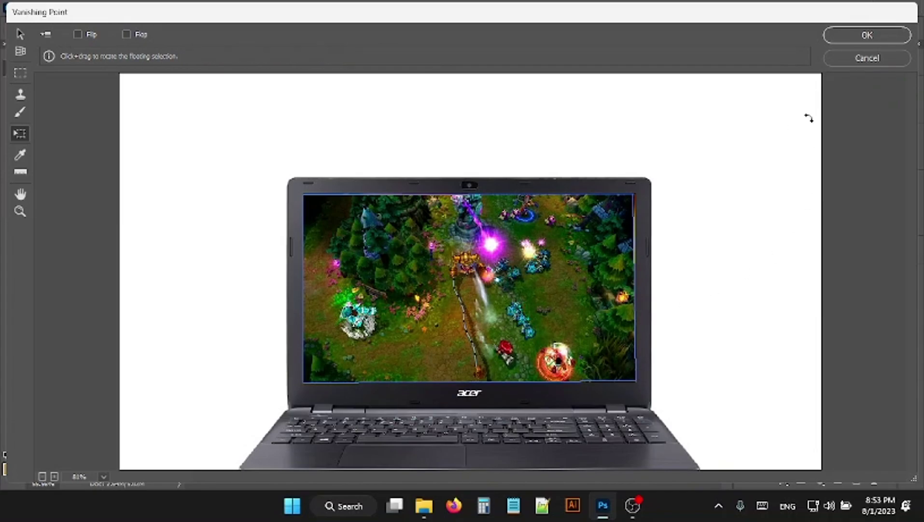
left_click(867, 34)
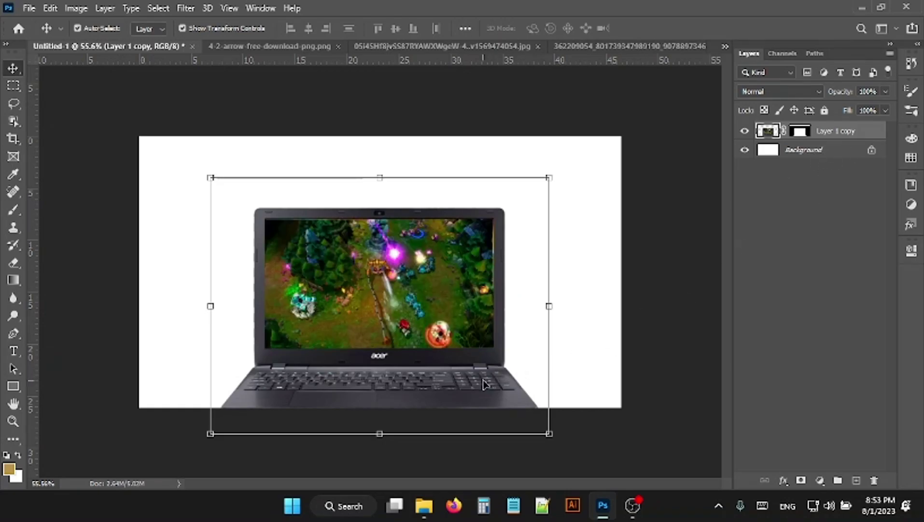
Step: Recentre the laptop horizontally, nudge it slightly up, and deselect it
left_click(778, 351)
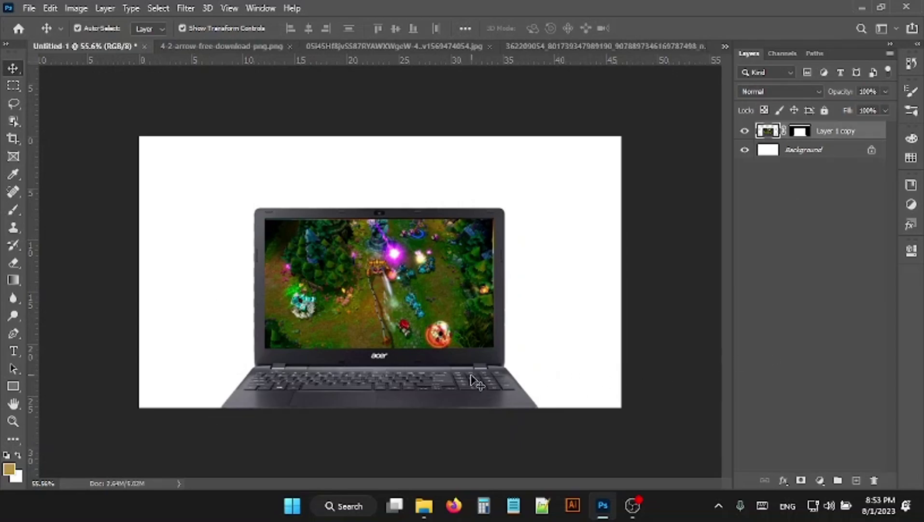
left_click_drag(470, 379, 524, 379)
left_click_drag(473, 381, 476, 378)
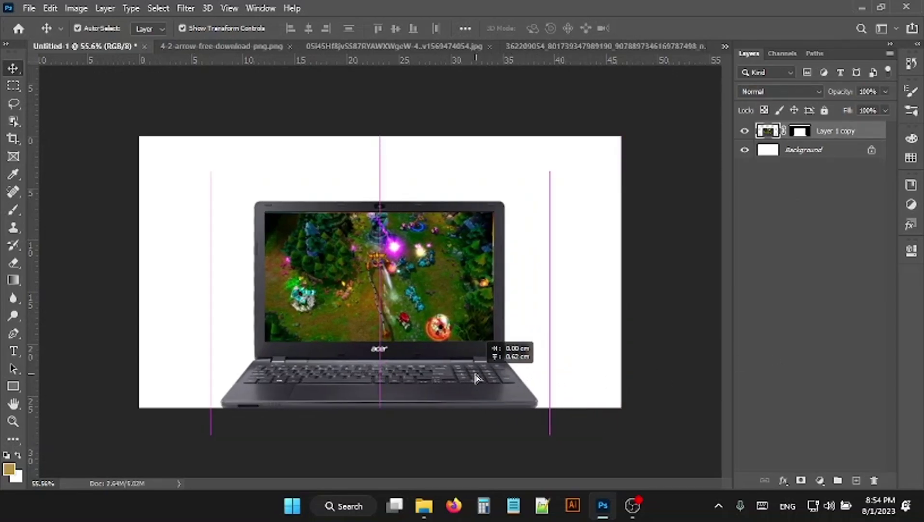
left_click(757, 260)
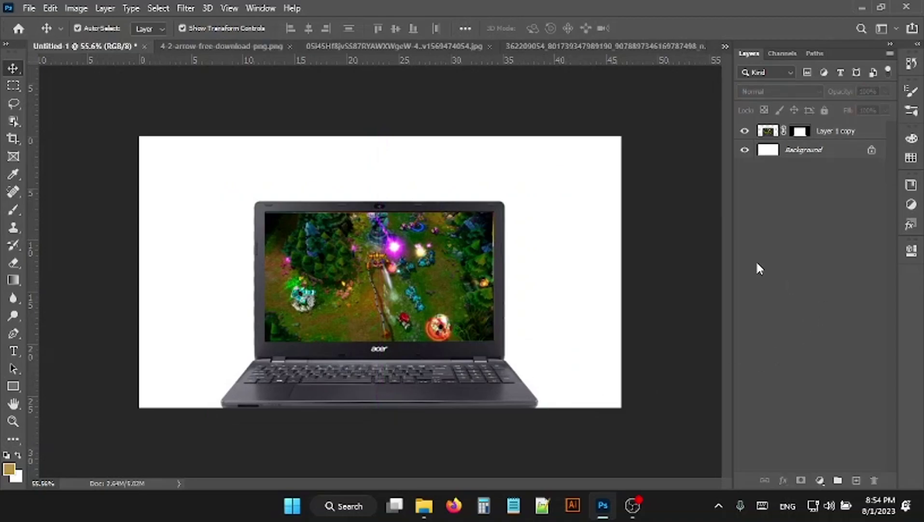
Step: Close the red arrow and gameplay screenshot documents
left_click(225, 45)
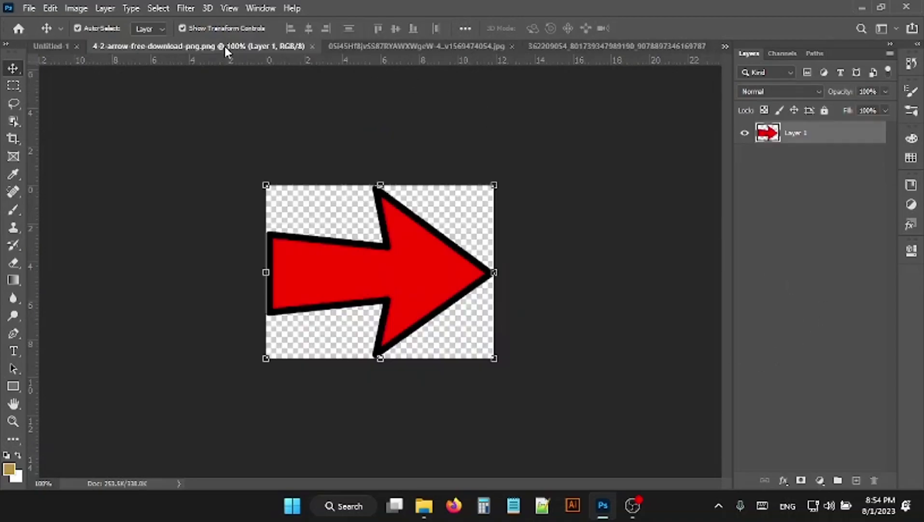
left_click(312, 46)
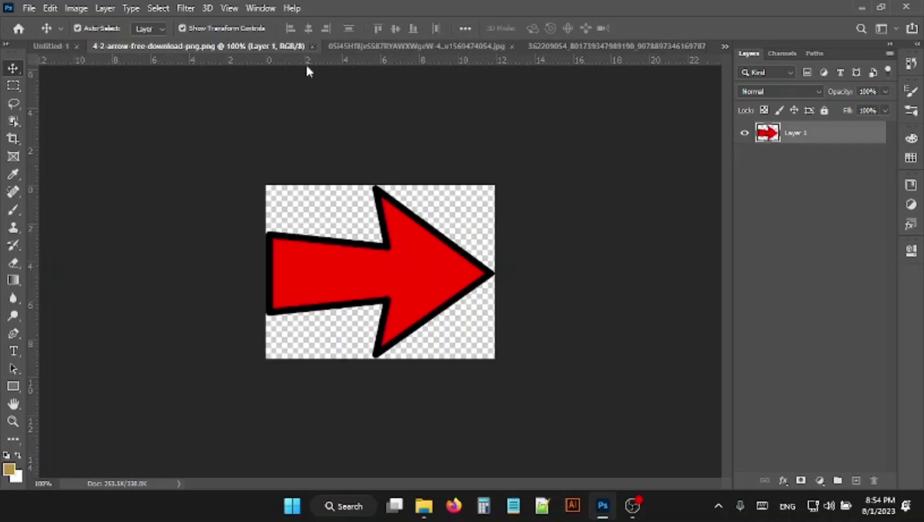
left_click(303, 45)
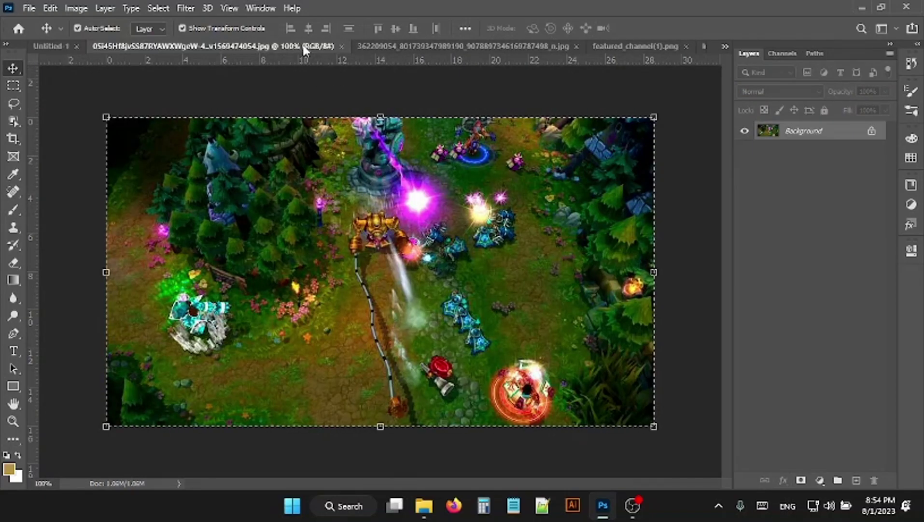
left_click(339, 47)
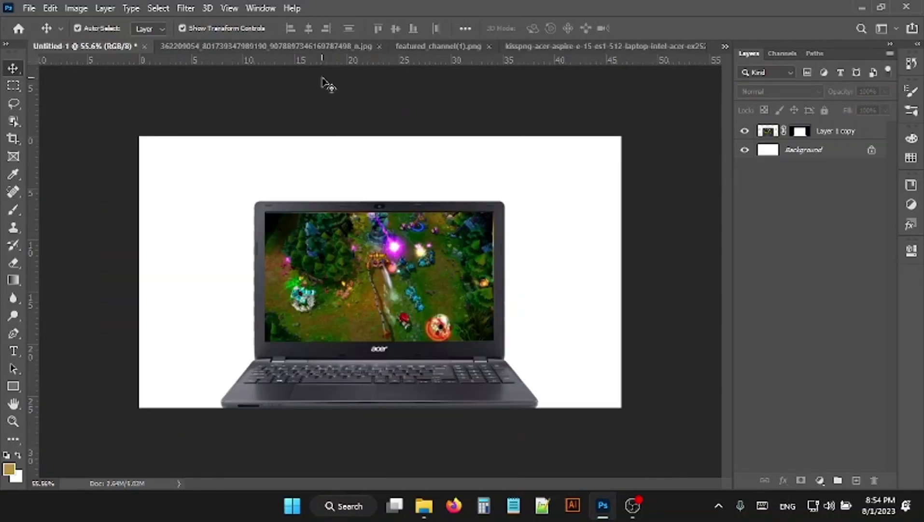
Step: Bring the champions artwork into the thumbnail as a new layer
left_click(314, 46)
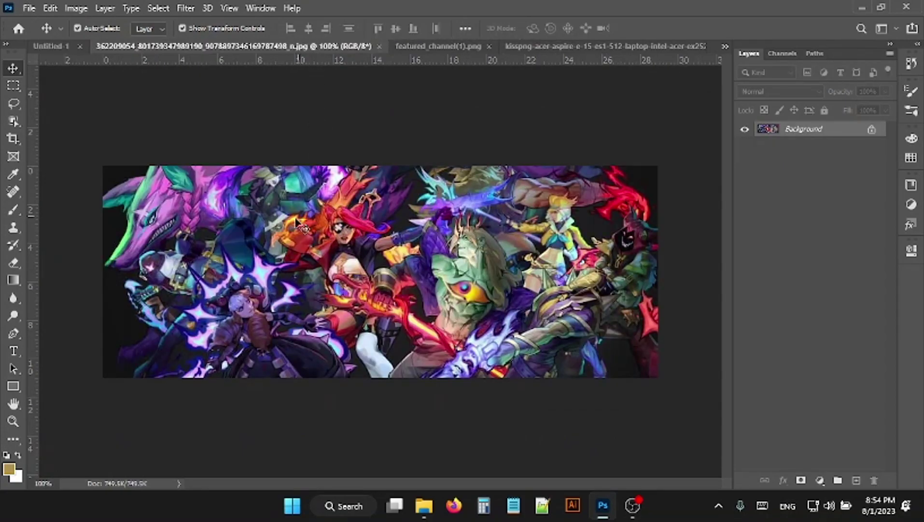
left_click_drag(277, 48, 339, 264)
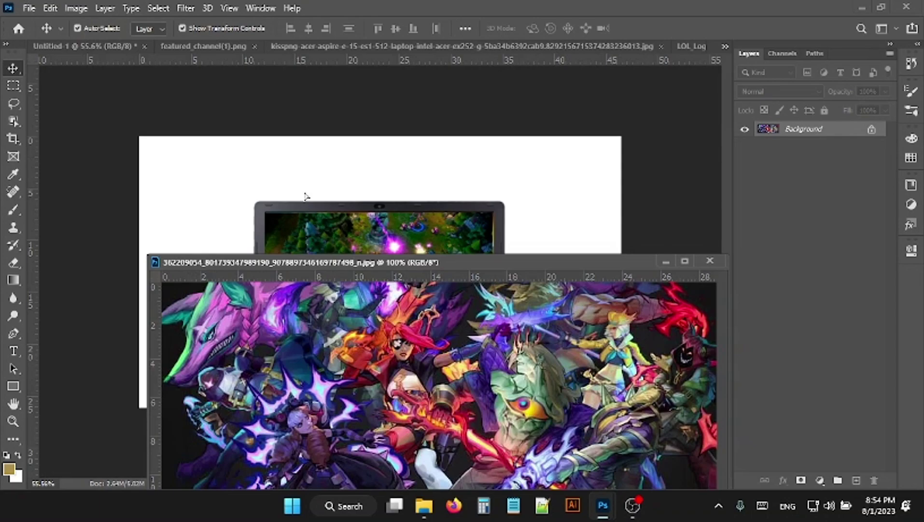
mouse_move(305, 196)
left_mouse_down()
mouse_move(341, 209)
mouse_move(302, 344)
left_mouse_up()
left_click(710, 261)
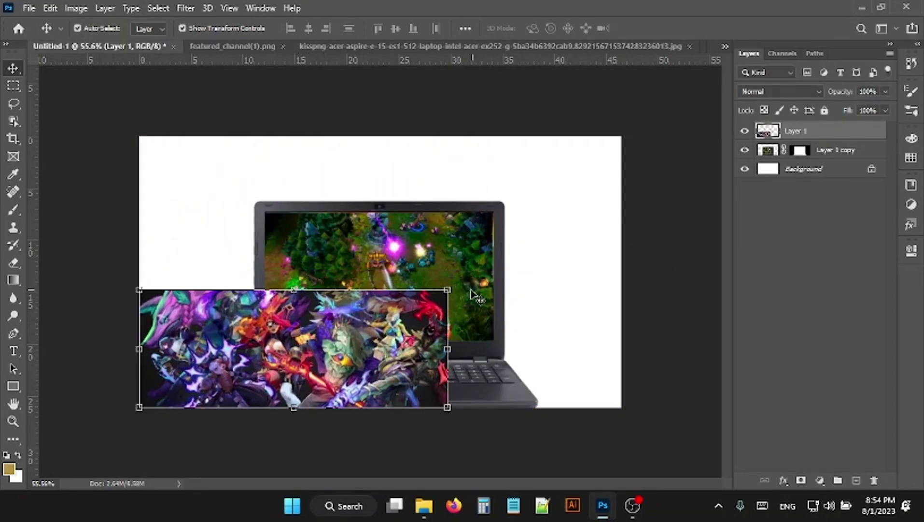
Step: Enlarge the artwork across the lower canvas and move the laptop layer above it
left_click_drag(449, 288, 621, 239)
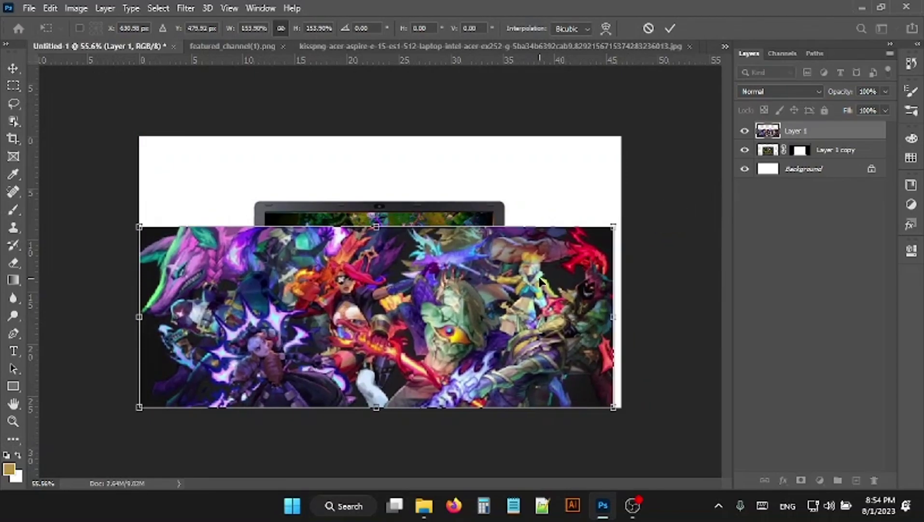
left_click_drag(541, 276, 541, 276)
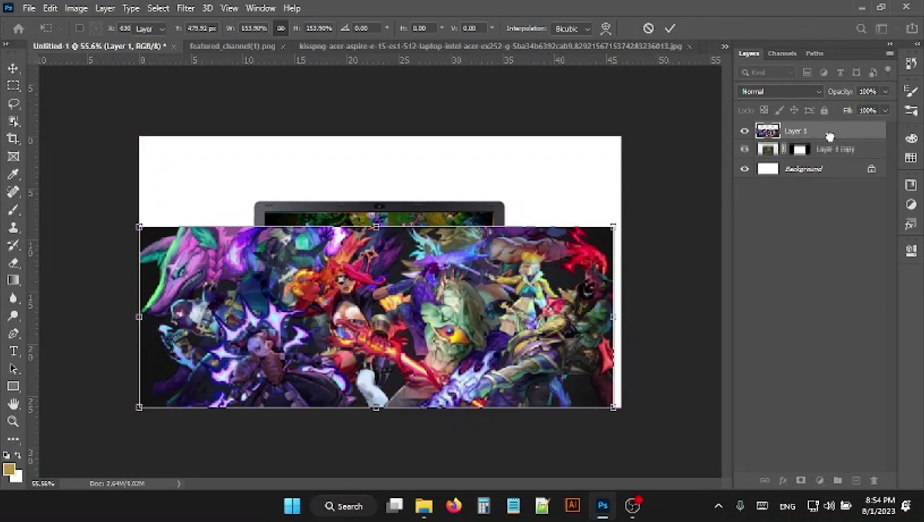
left_click_drag(818, 149, 816, 127)
Step: Stretch the champion artwork out to the canvas's right edge
left_click(634, 214)
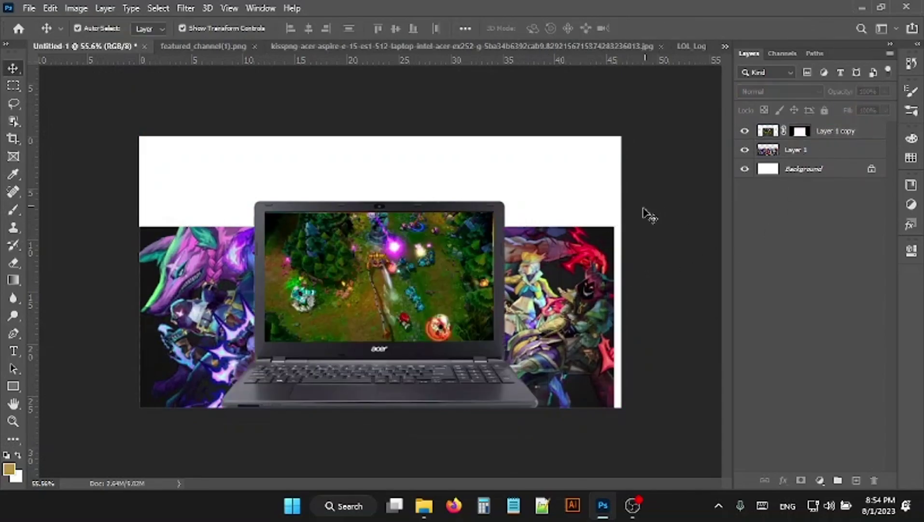
left_click(599, 278)
left_click_drag(615, 227, 622, 223)
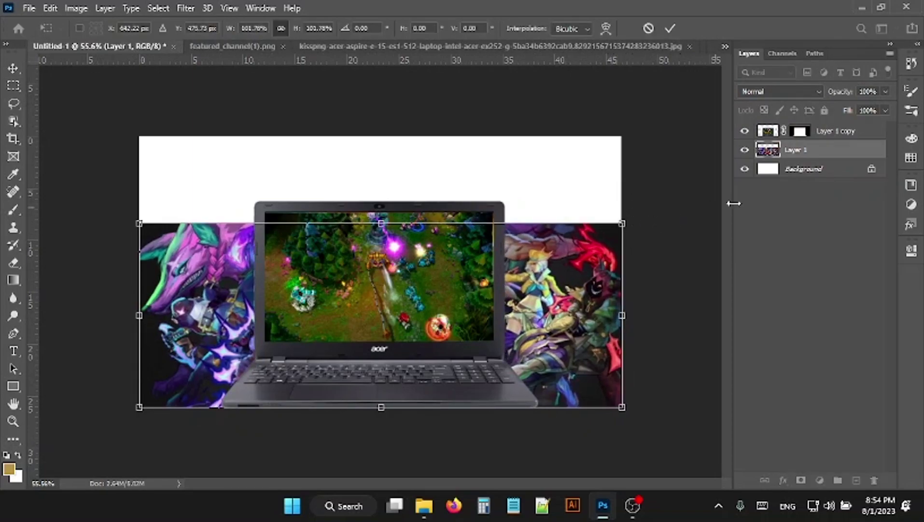
key("Return")
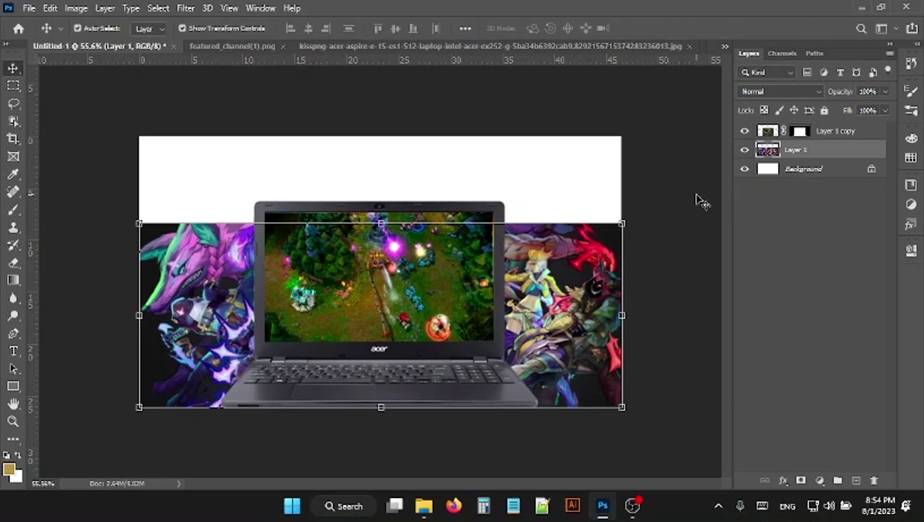
Step: Fade the champion artwork to 78% fill and 86% opacity
left_click(887, 111)
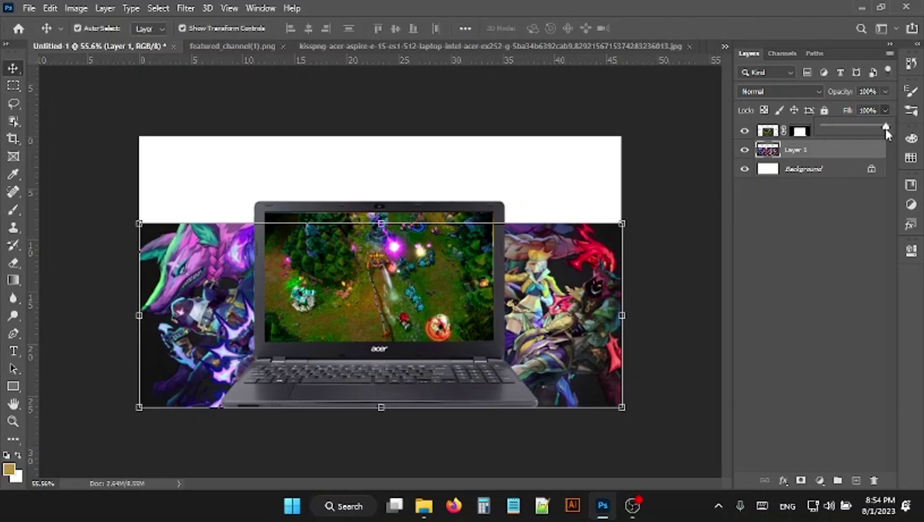
left_click_drag(885, 128, 872, 128)
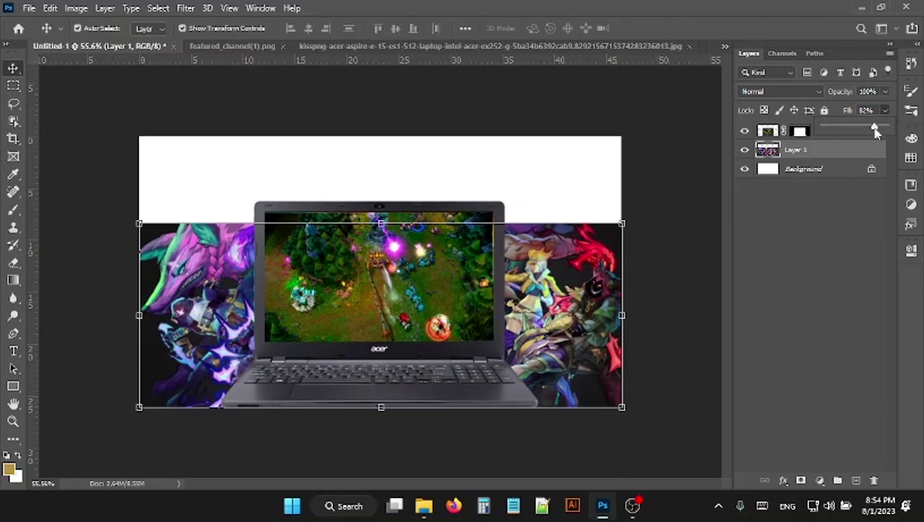
left_click(887, 92)
left_click_drag(887, 110, 877, 112)
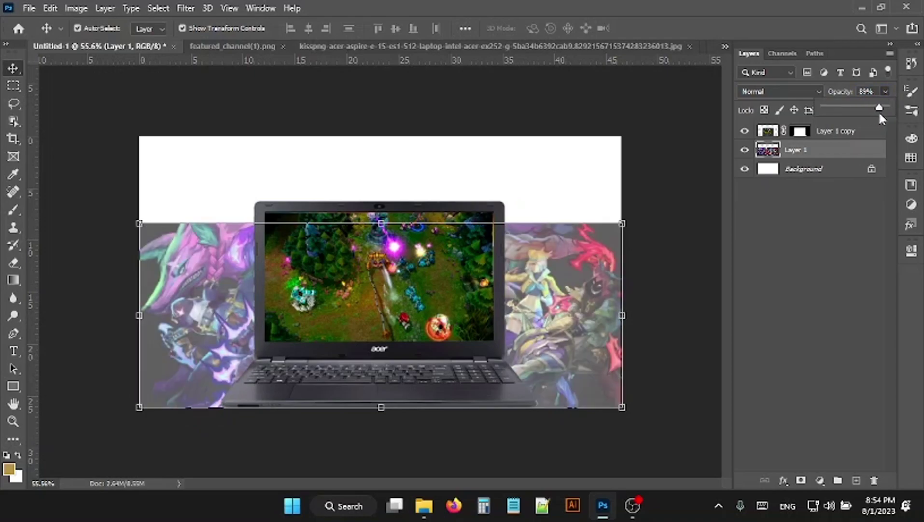
left_click(658, 215)
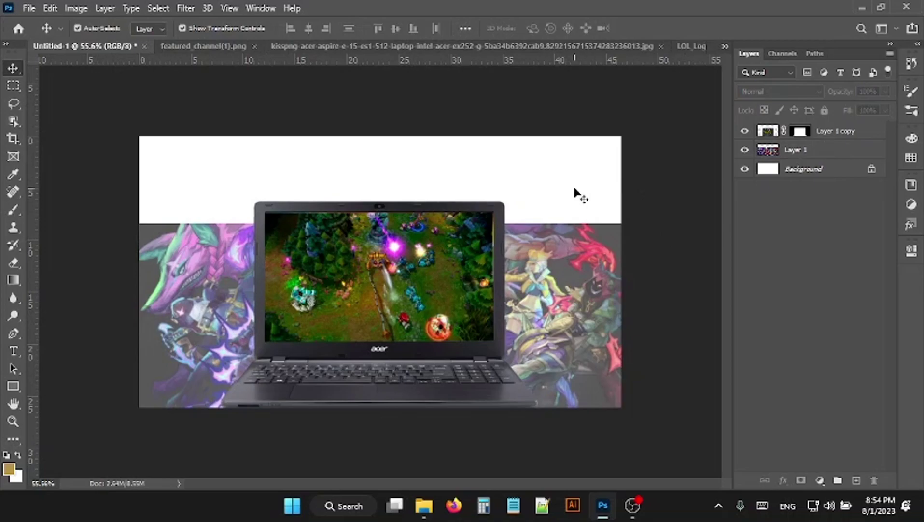
Step: Place the round logo from featured_channel(1).png at the thumbnail's bottom-left corner
left_click(215, 45)
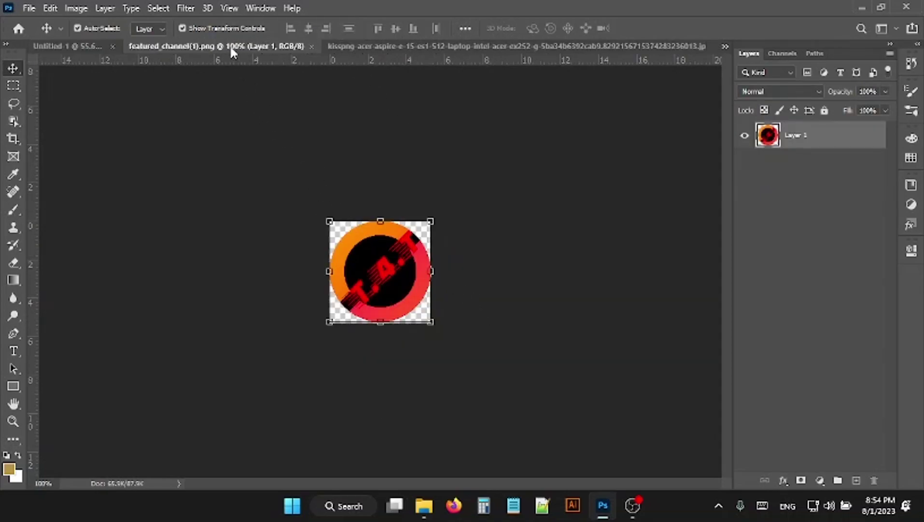
left_click_drag(230, 45, 377, 123)
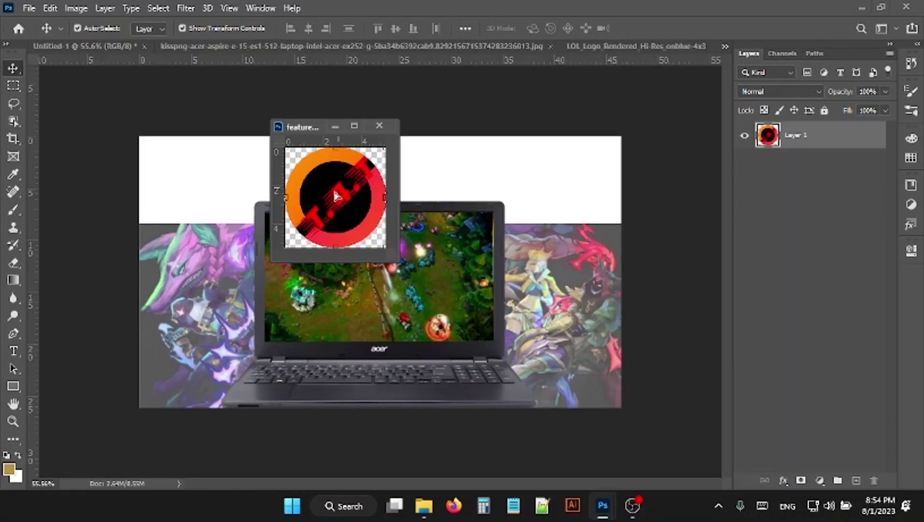
mouse_move(333, 195)
left_mouse_down()
mouse_move(168, 362)
mouse_move(201, 358)
left_mouse_up()
left_click(379, 125)
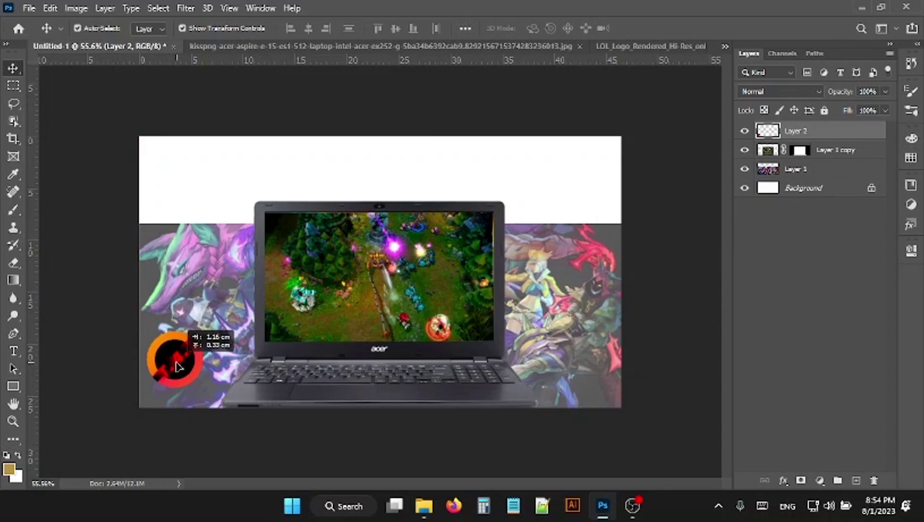
left_click(282, 47)
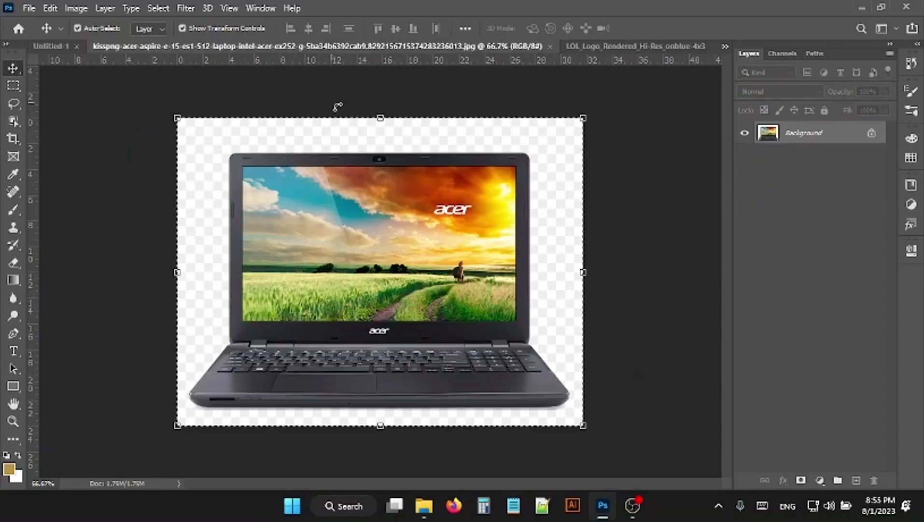
Step: Close the laptop image and bring the pngwing.com.png Windows logo into the thumbnail
left_click(551, 45)
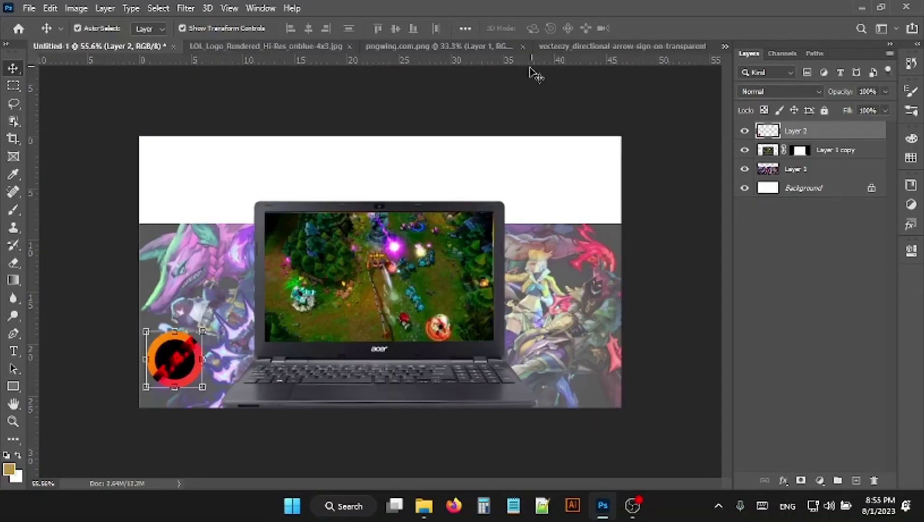
left_click(301, 47)
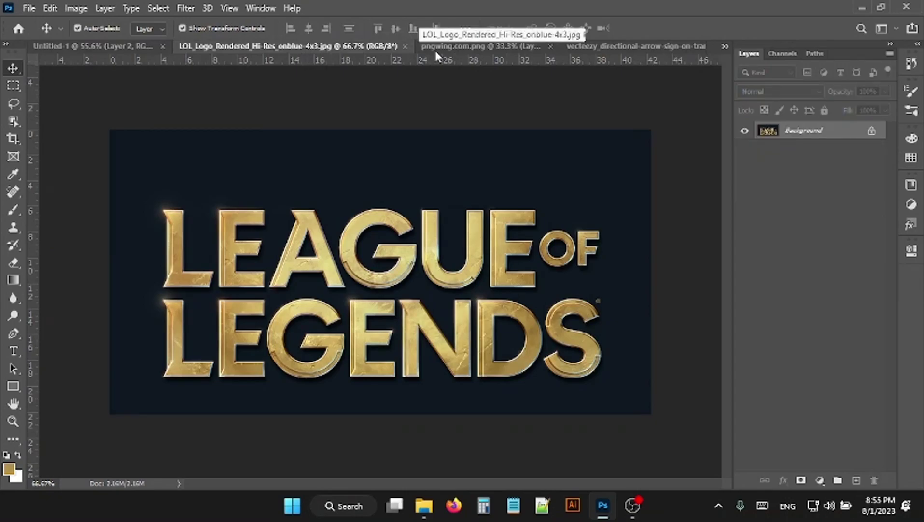
left_click(471, 45)
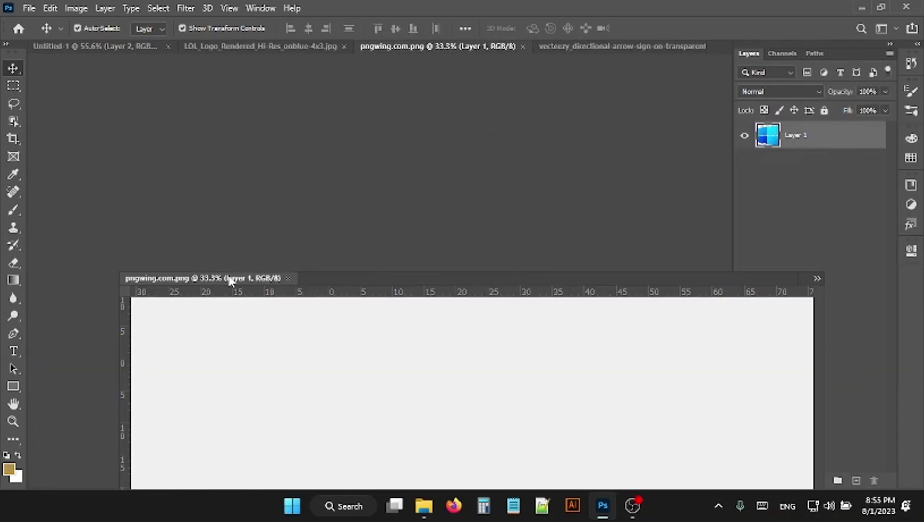
left_click_drag(464, 44, 231, 276)
left_click(95, 46)
left_click(347, 374)
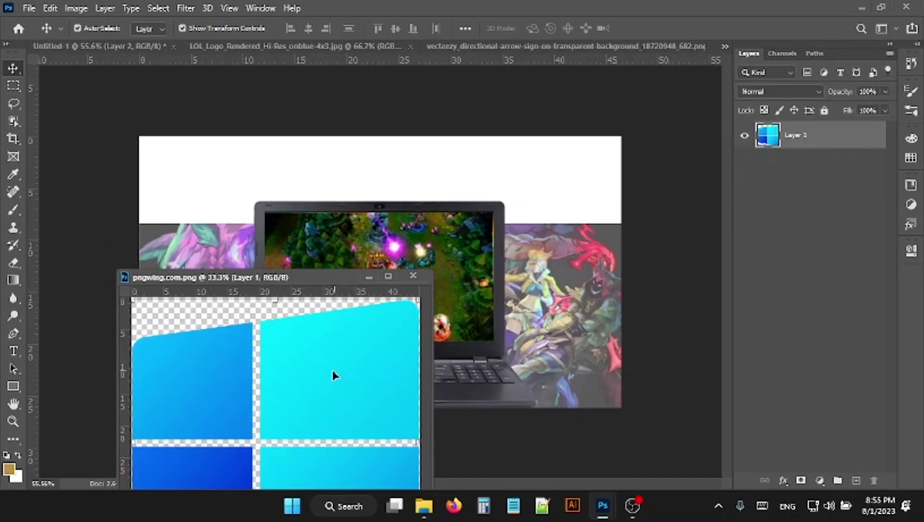
left_click_drag(333, 375, 562, 279)
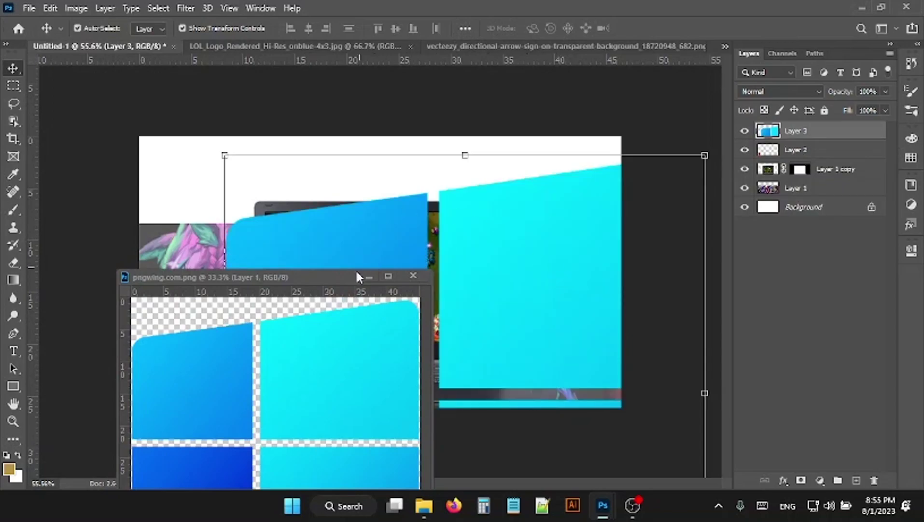
left_click(407, 276)
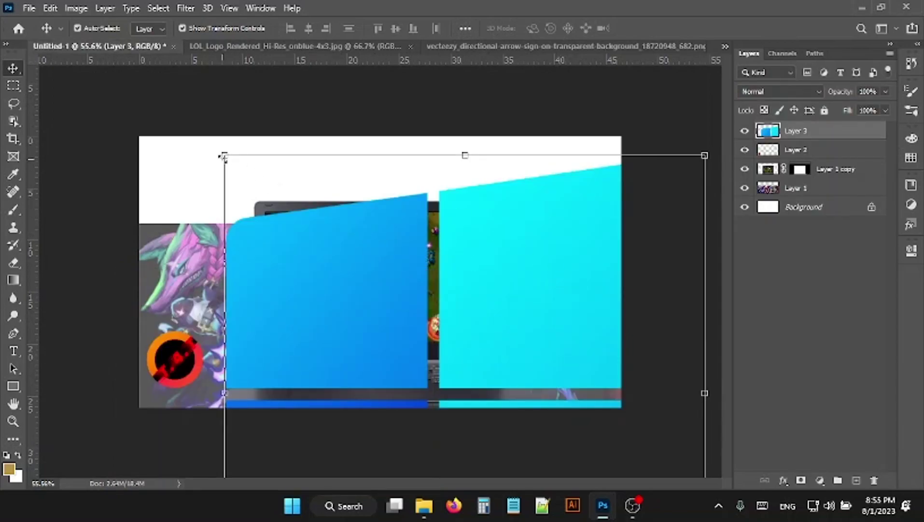
Step: Shrink the Windows logo to a small icon right of the laptop screen
left_click_drag(222, 157, 574, 359)
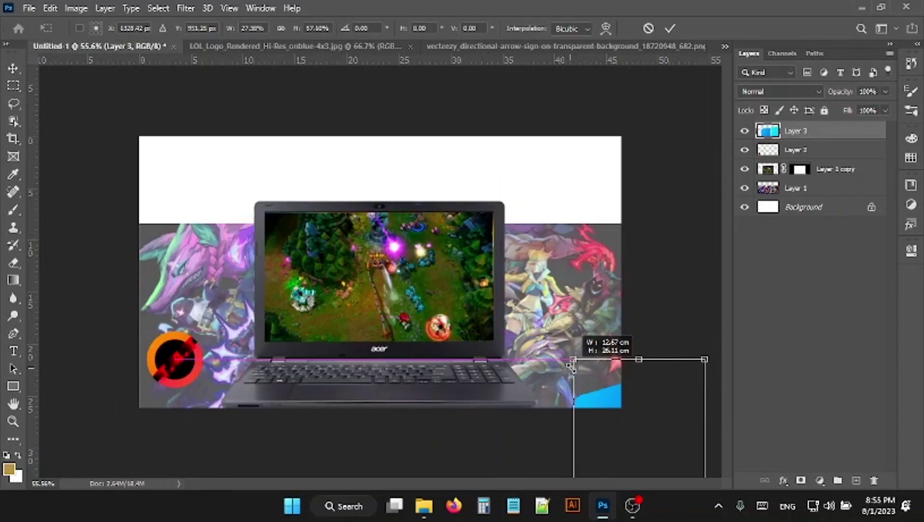
key("ctrl+z")
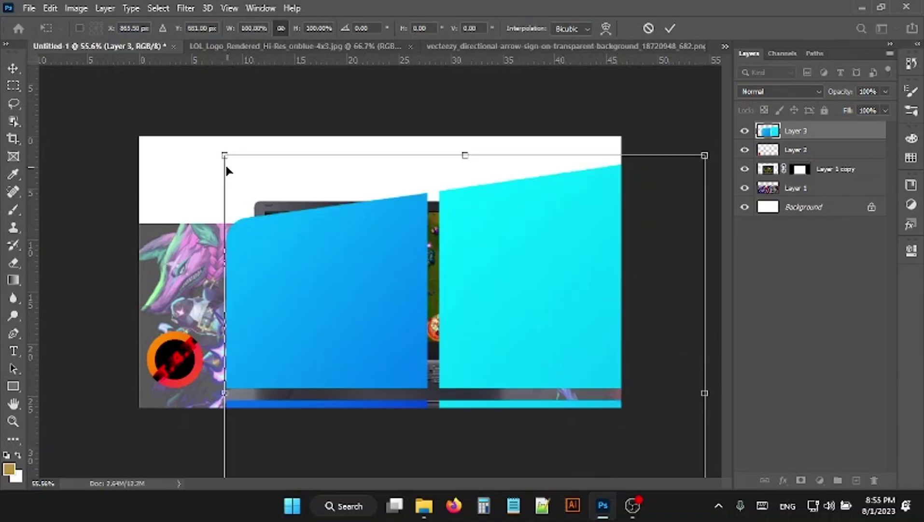
left_click_drag(224, 157, 487, 413)
mouse_move(611, 450)
left_mouse_down()
mouse_move(345, 162)
mouse_move(488, 255)
mouse_move(472, 293)
left_mouse_up()
left_click_drag(501, 321, 566, 300)
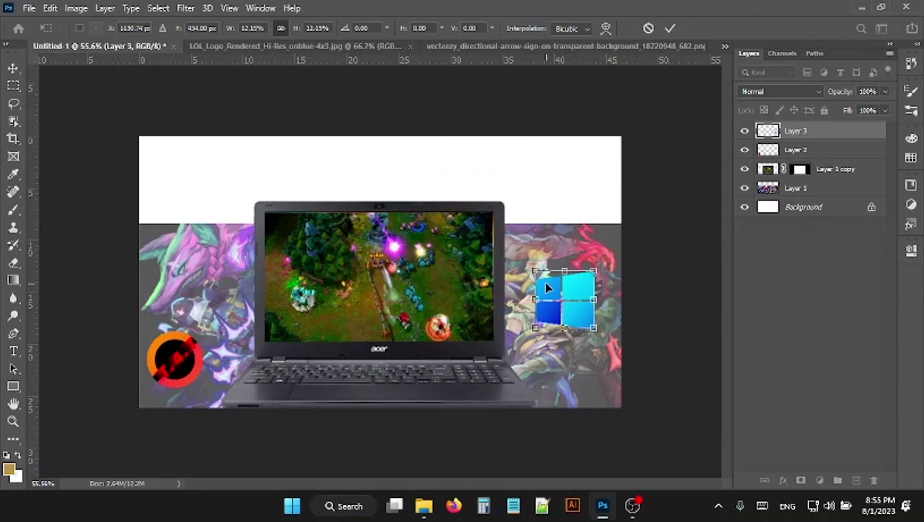
left_click_drag(536, 271, 560, 299)
Step: Return to the thumbnail and delete the Windows logo layer
left_click(308, 44)
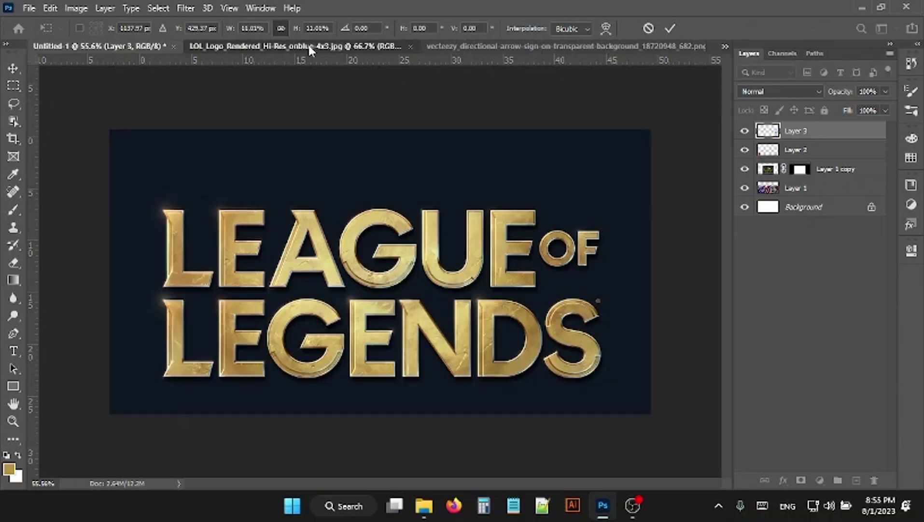
left_click(472, 44)
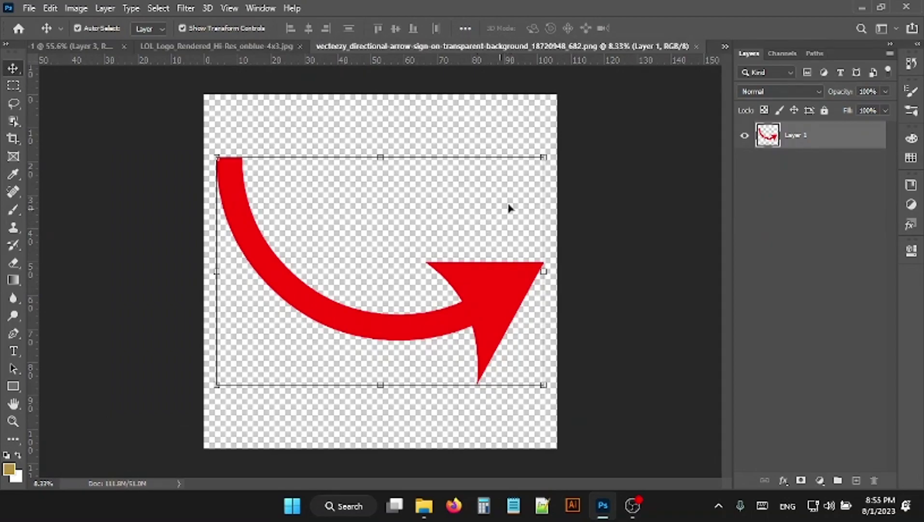
left_click(725, 46)
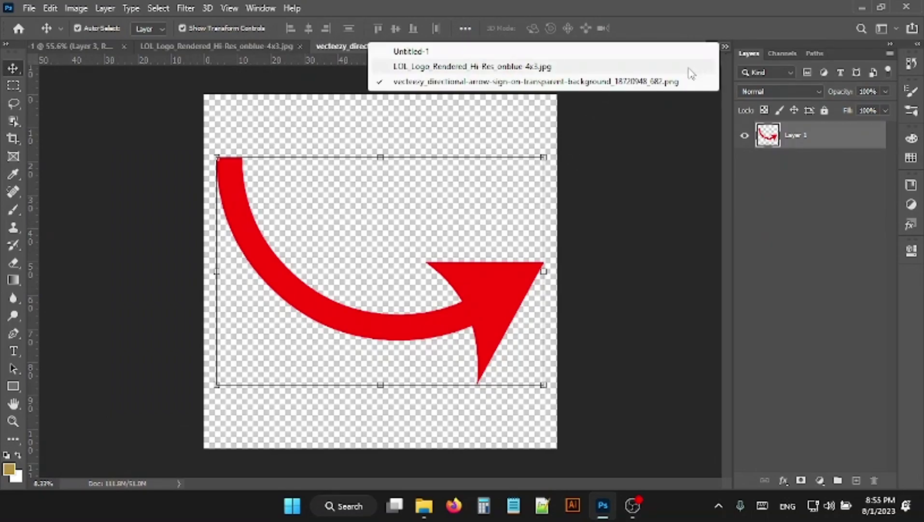
left_click(455, 53)
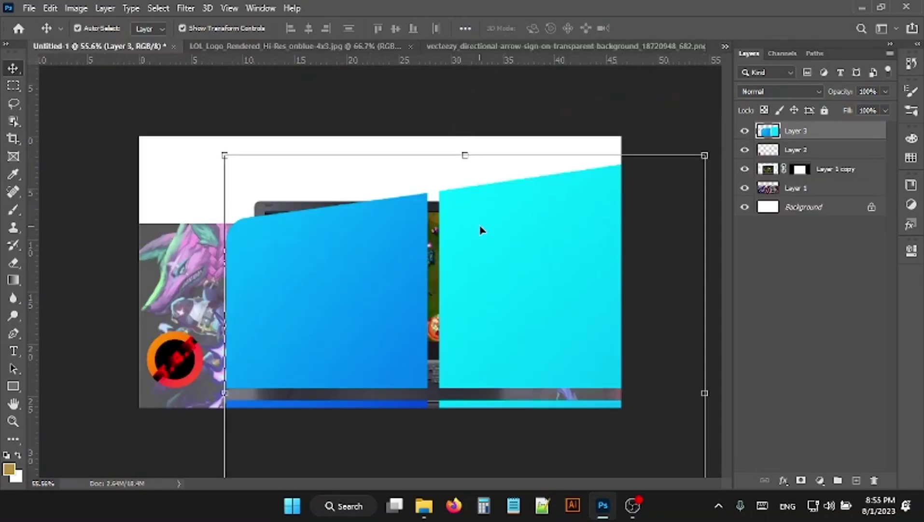
key("Delete")
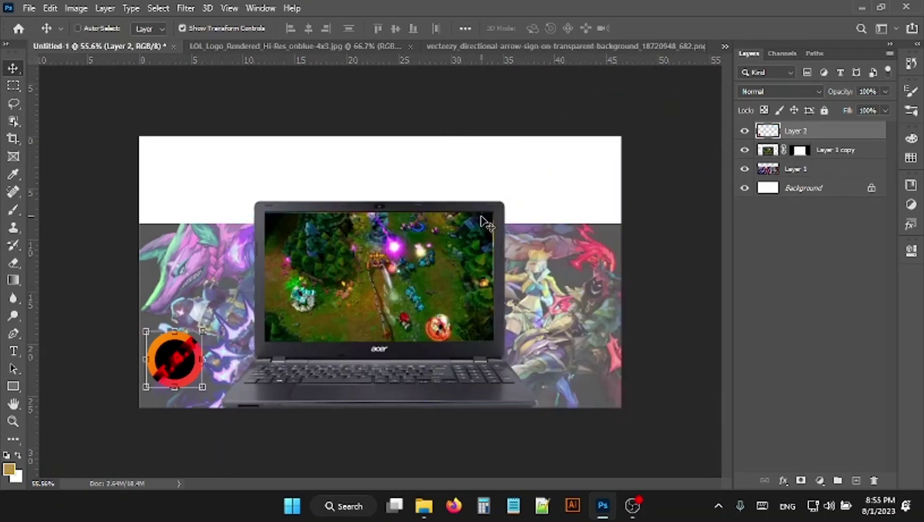
Step: Look over the League of Legends and arrow documents, then return to the thumbnail
left_click(349, 46)
left_click(475, 47)
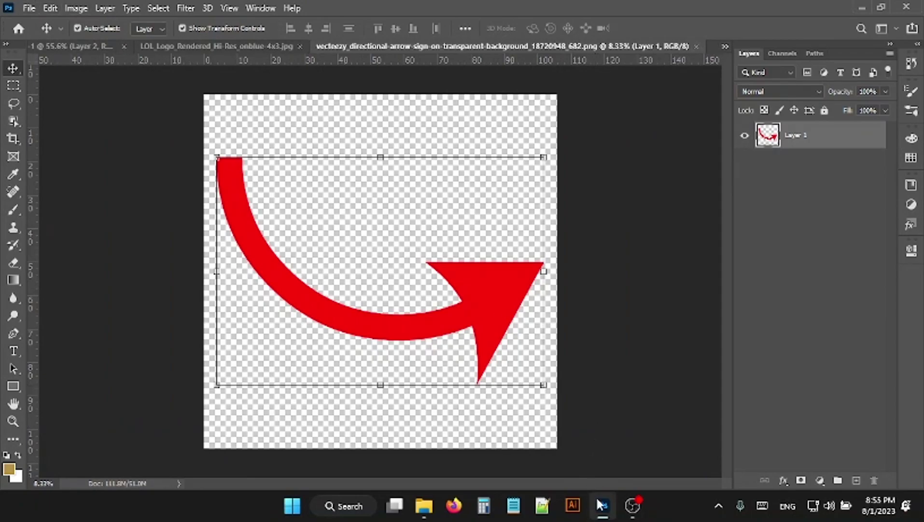
left_click(623, 301)
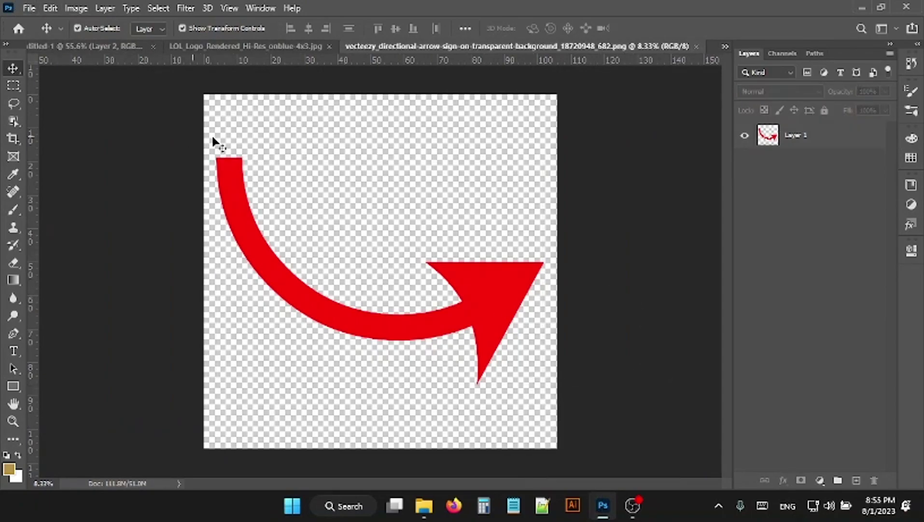
left_click(92, 46)
left_click(29, 8)
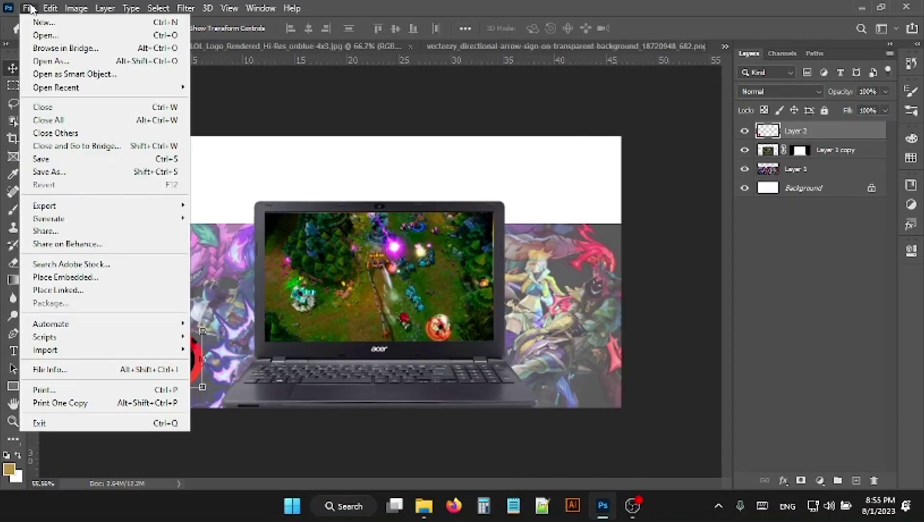
left_click(29, 8)
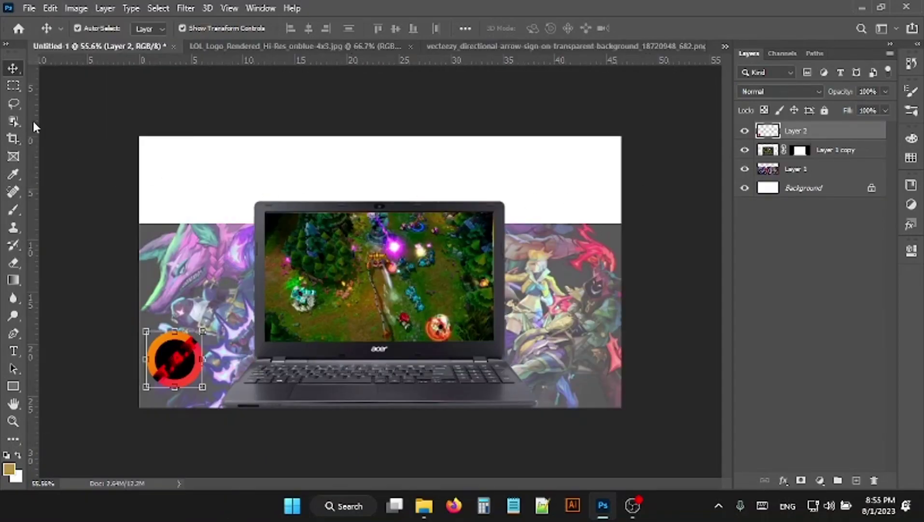
Step: Select the full-width top strip and fill it with gold
left_click(13, 86)
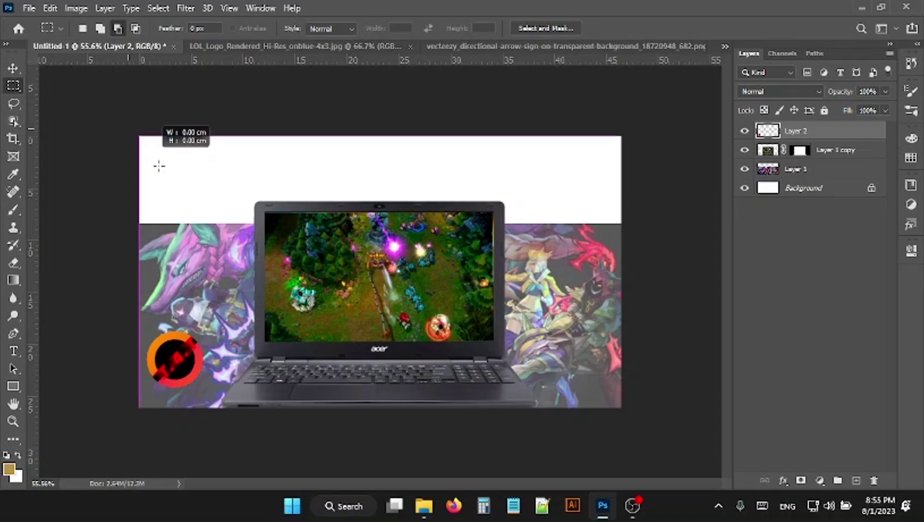
left_click_drag(159, 167, 623, 224)
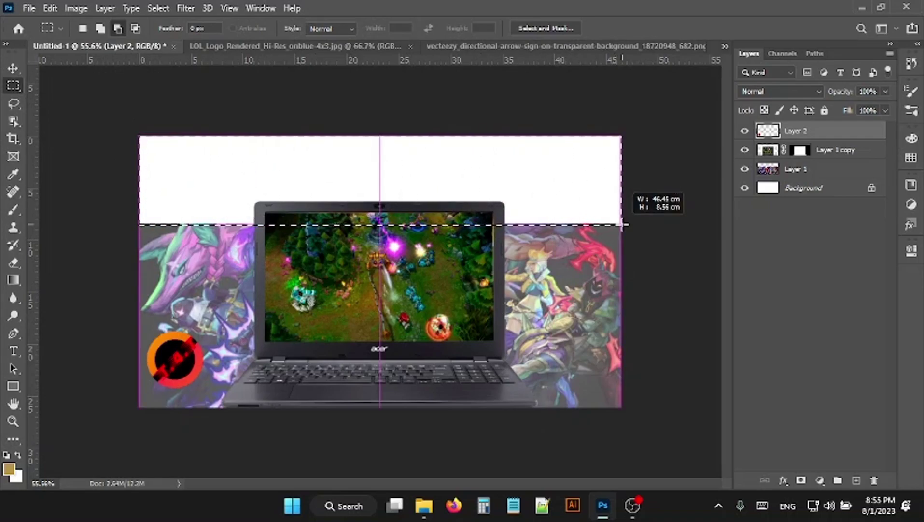
left_click_drag(625, 224, 622, 225)
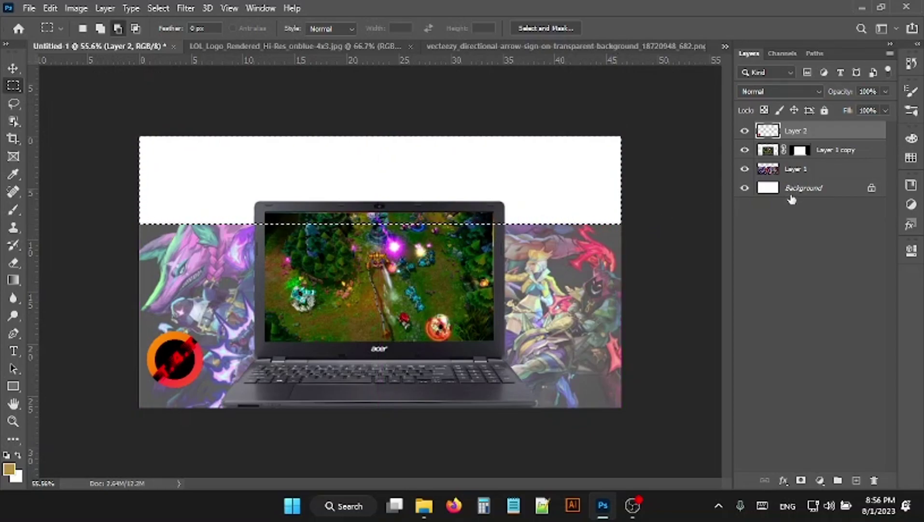
left_click(9, 469)
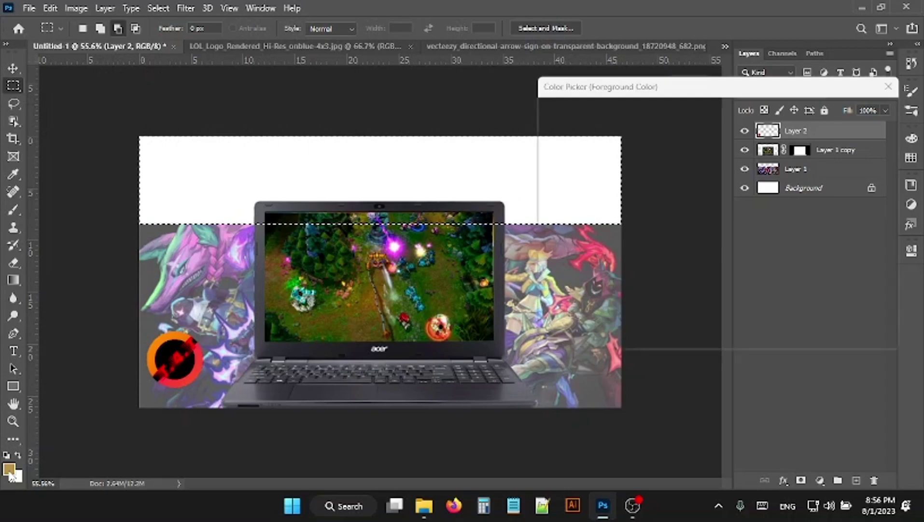
left_click_drag(671, 212, 672, 180)
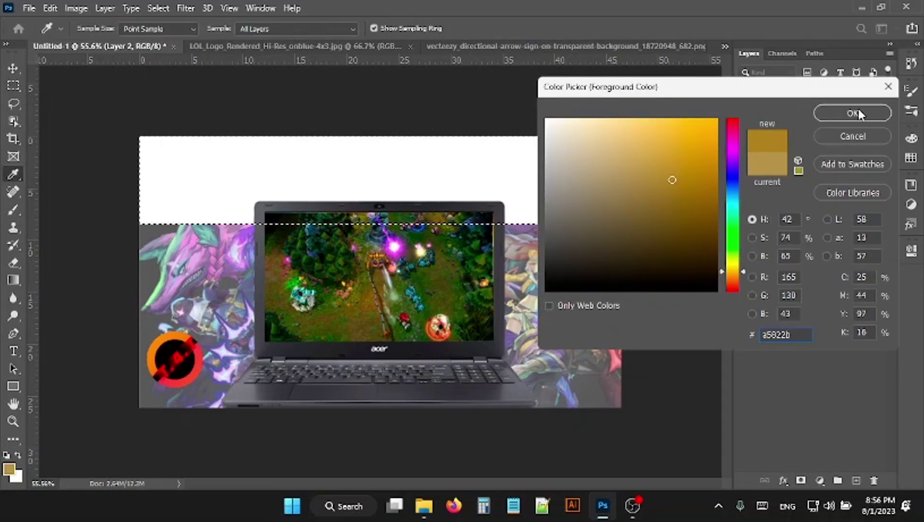
left_click(854, 113)
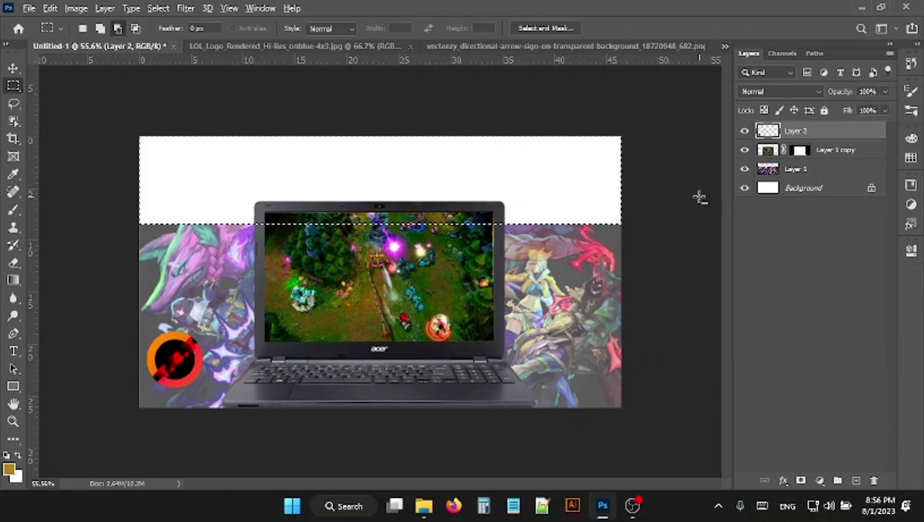
key("alt+BackSpace")
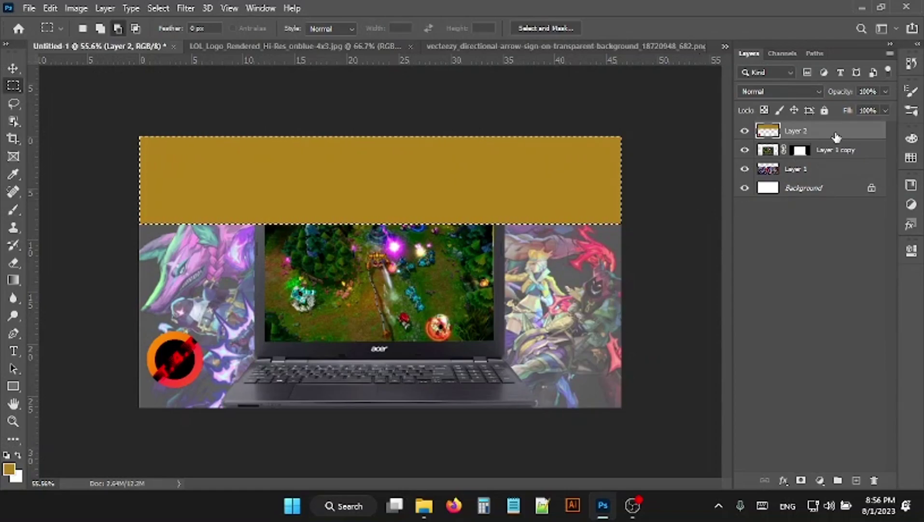
Step: Move the gold band below the laptop, with 76% fill and 84% opacity
left_click_drag(836, 131, 832, 162)
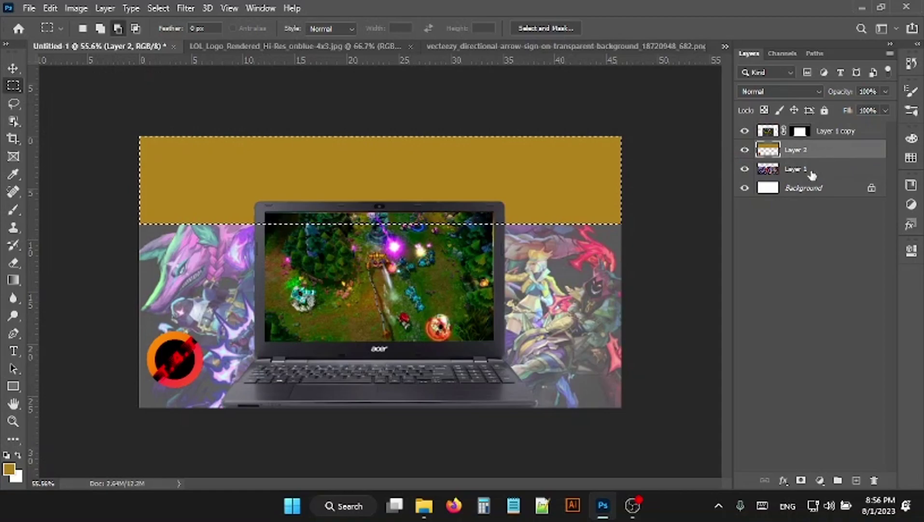
left_click(886, 111)
left_click_drag(888, 126, 872, 128)
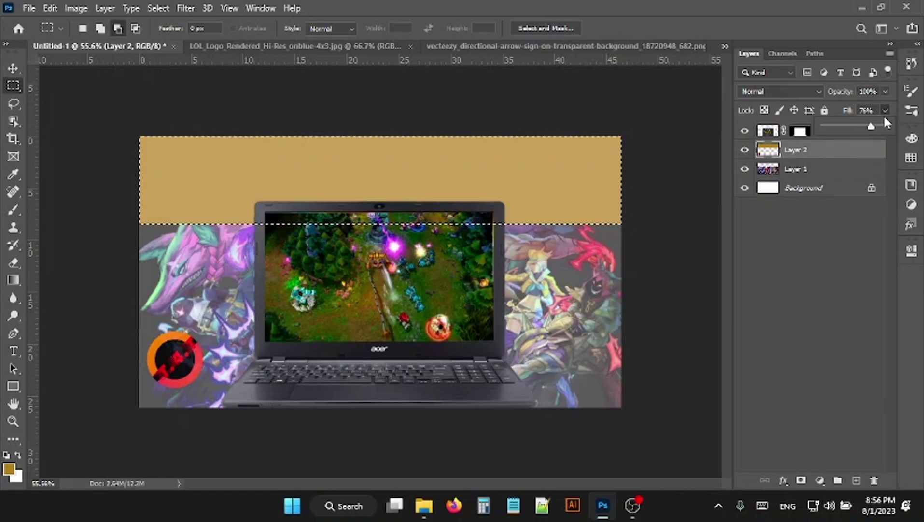
left_click(886, 91)
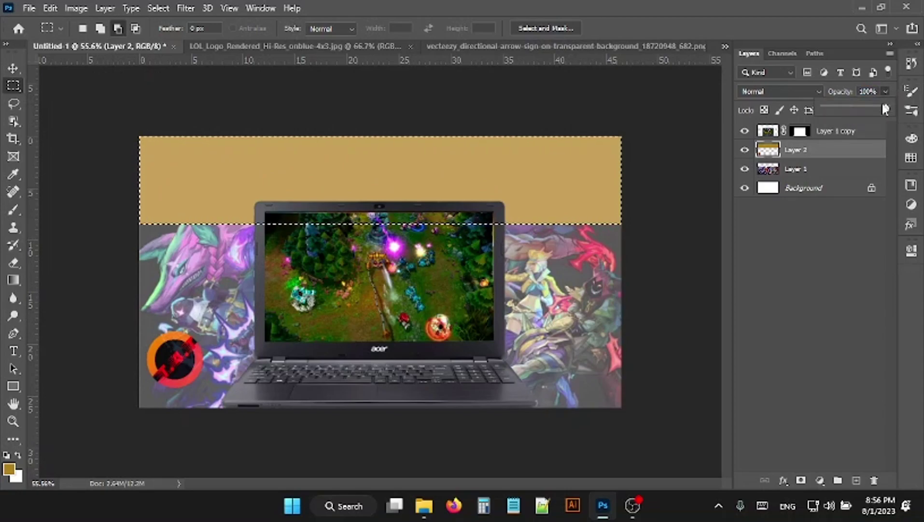
left_click_drag(887, 110, 878, 111)
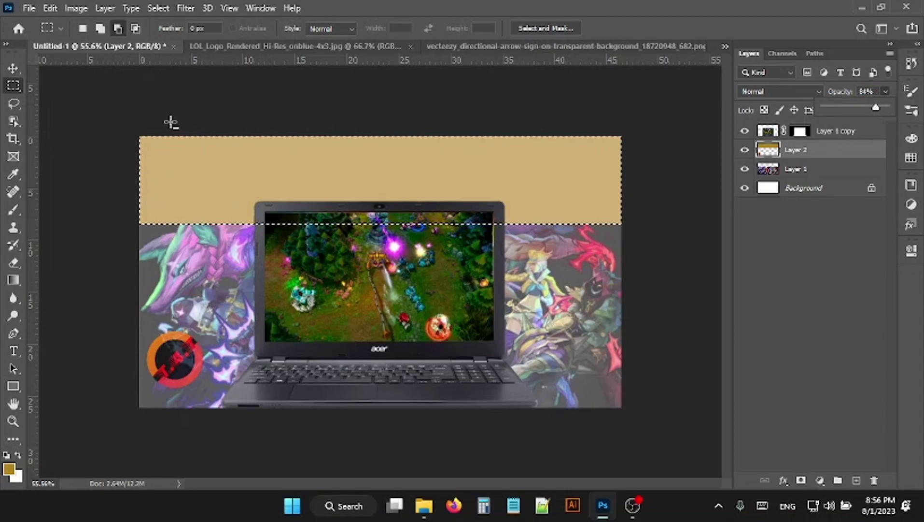
Step: Drop the selection and raise the gold band's opacity back to 100%
left_click(92, 103)
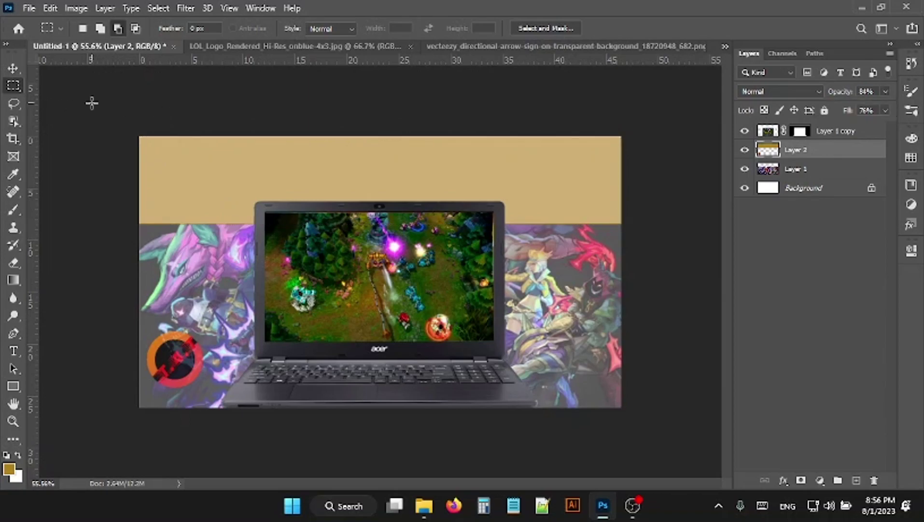
left_click(14, 68)
left_click(148, 107)
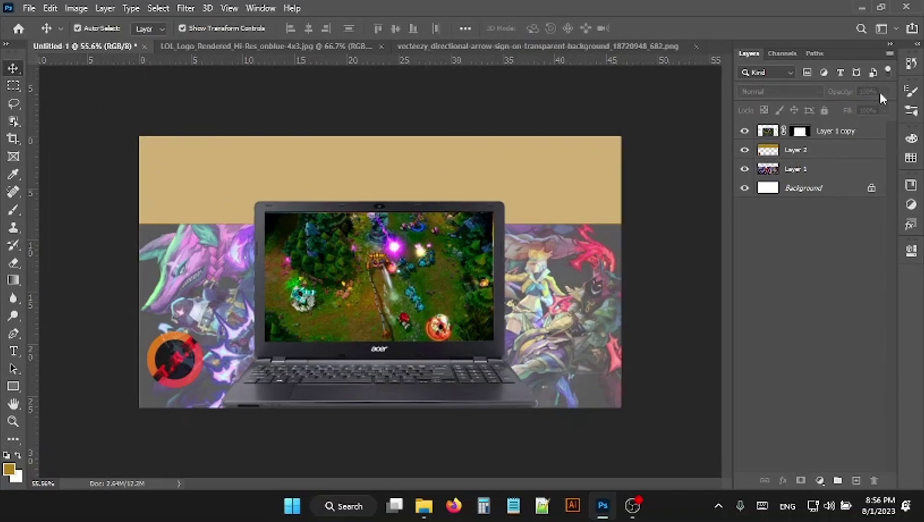
left_click(502, 179)
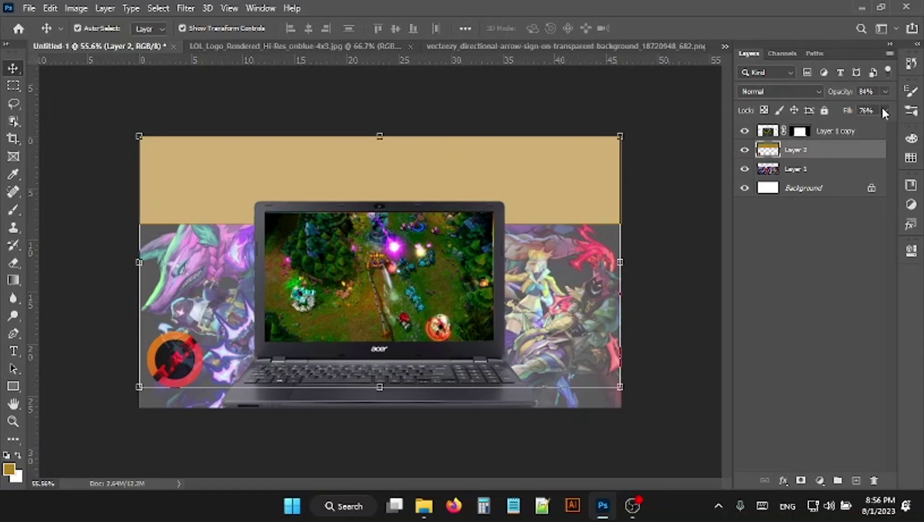
left_click(885, 91)
left_click_drag(870, 111, 889, 112)
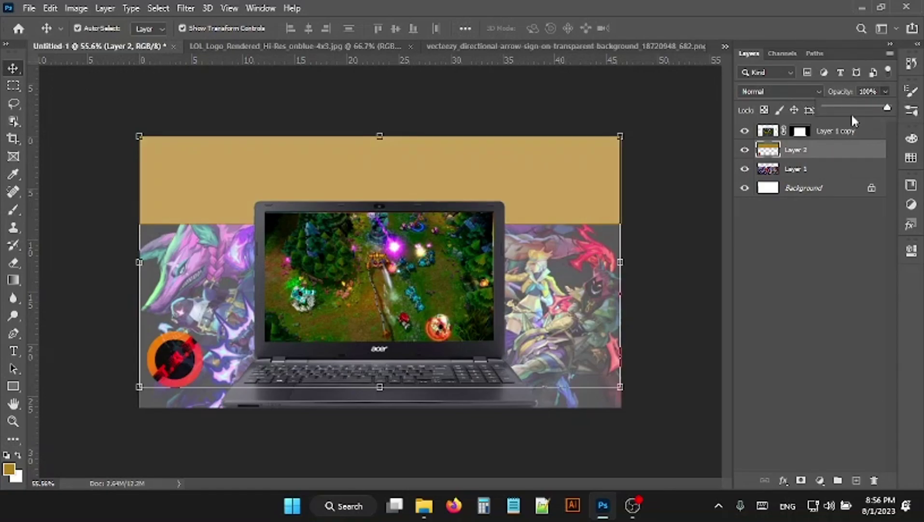
Step: Toggle the gold band's visibility to compare, leaving it shown
left_click(744, 149)
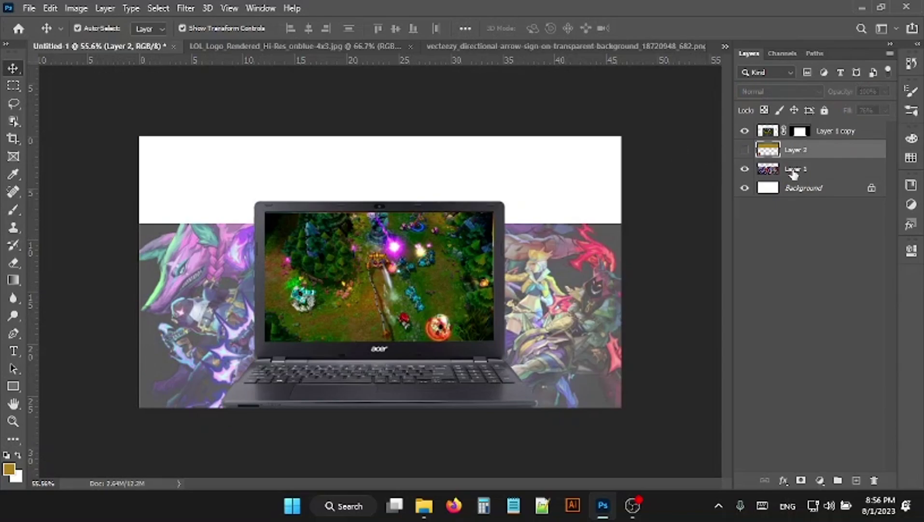
left_click(669, 227)
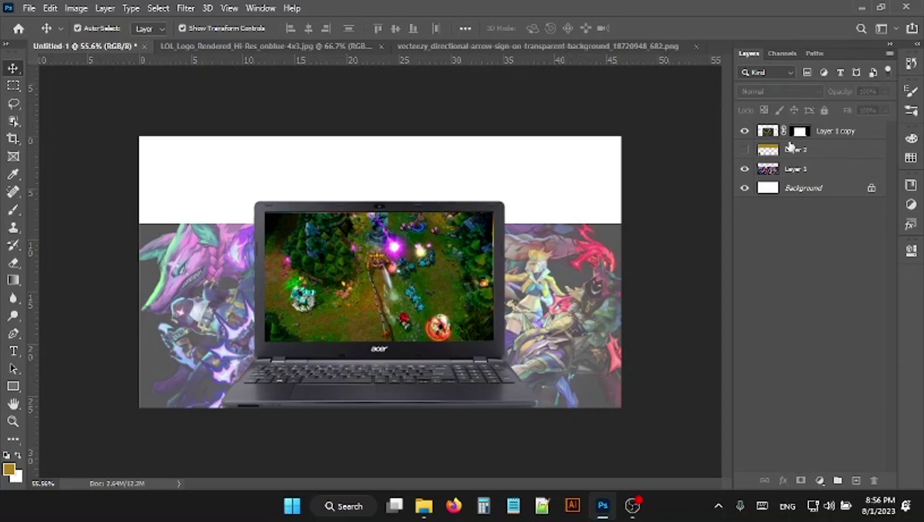
left_click(792, 134)
left_click(744, 149)
left_click(657, 191)
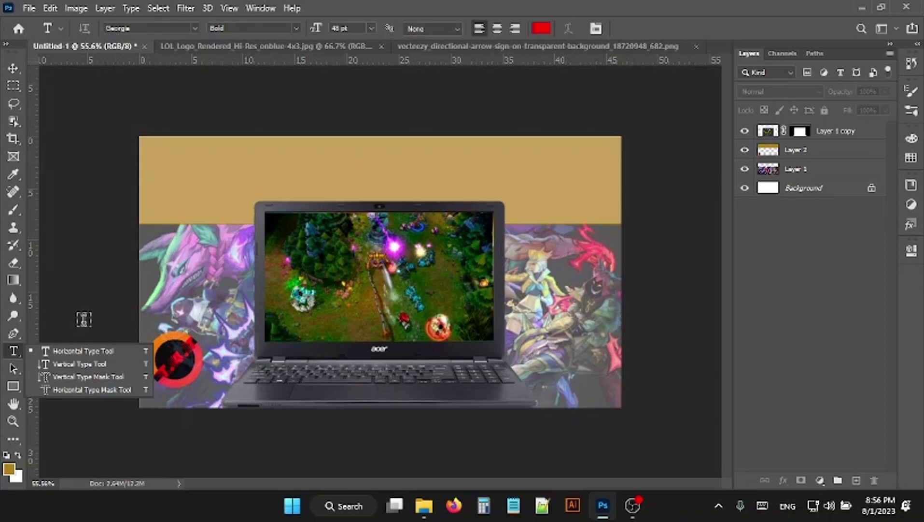
Step: Type INSTALL as red bold text at the gold band's left
left_click(76, 352)
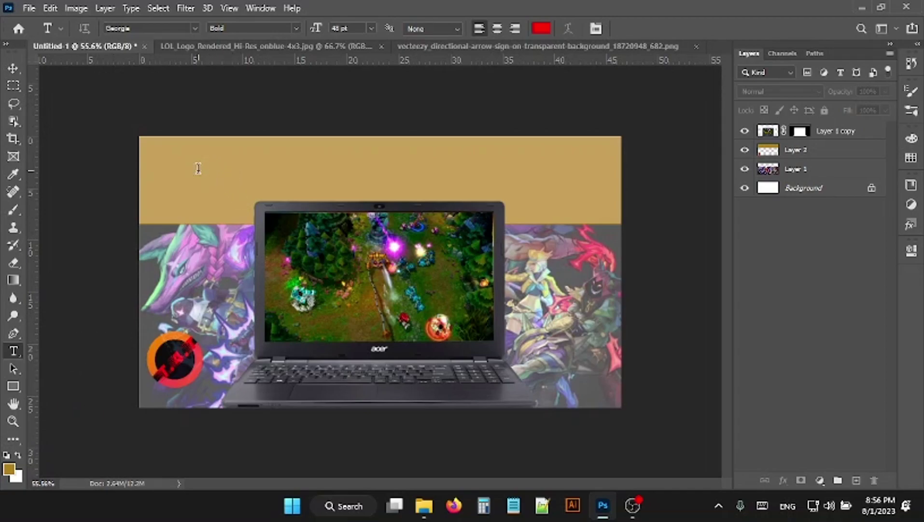
left_click(198, 168)
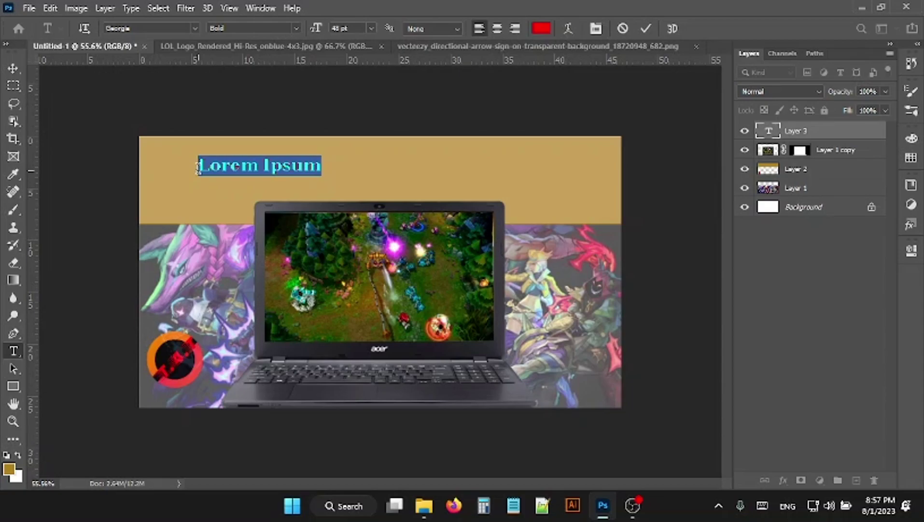
type("INS")
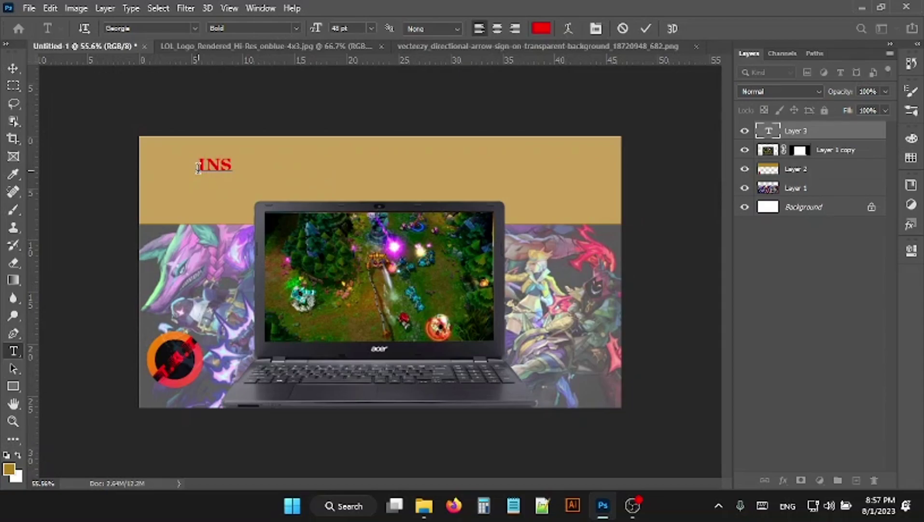
type("TALL")
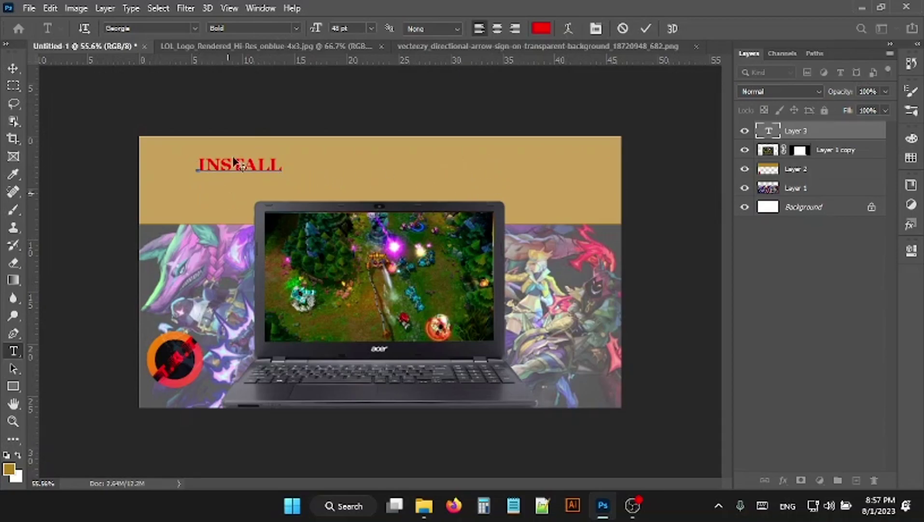
left_click(14, 71)
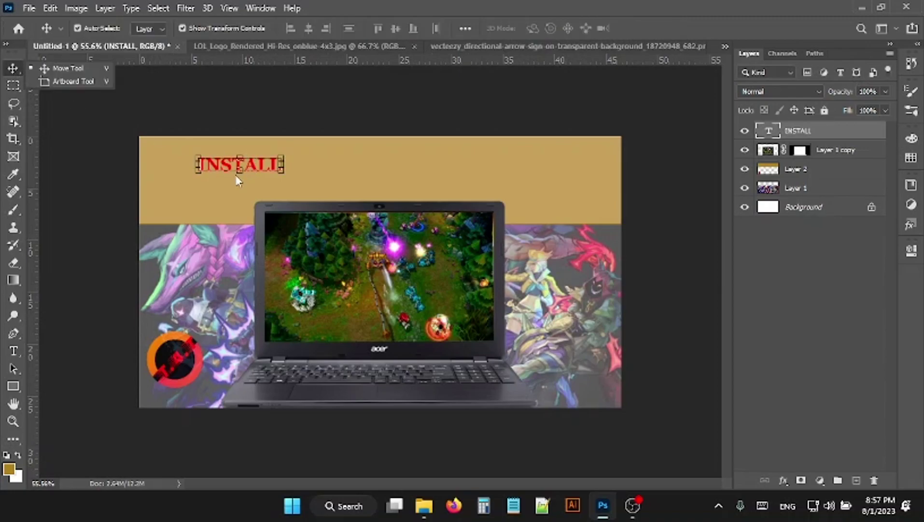
left_click(220, 167)
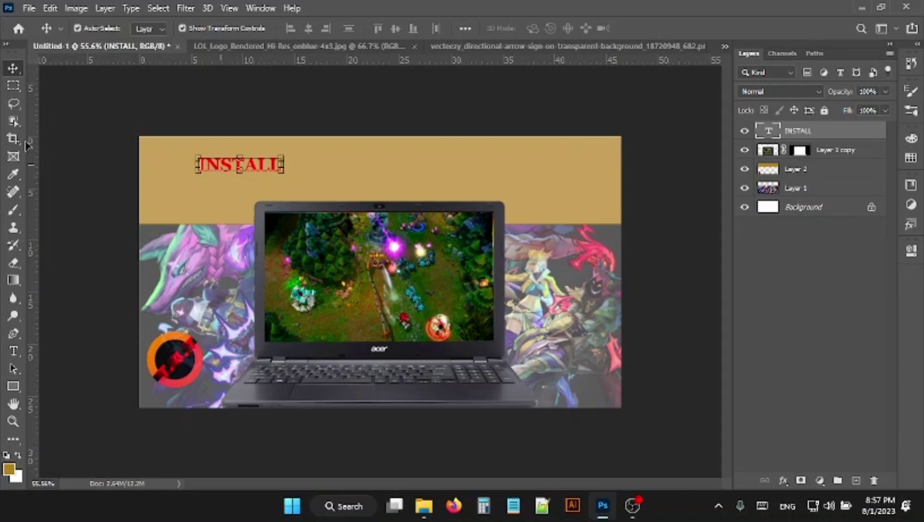
left_click(14, 350)
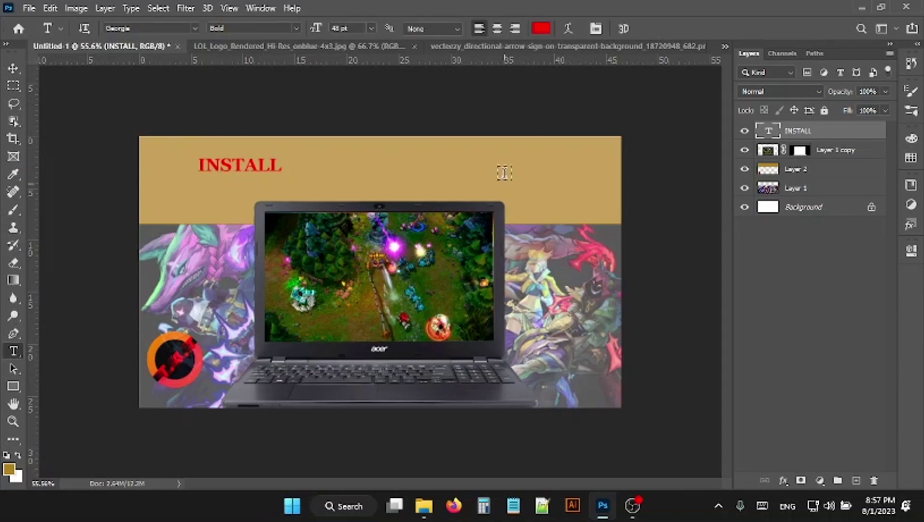
Step: Type LEAGUE OF LEGENDS on two lines at the band's right side
left_click(506, 158)
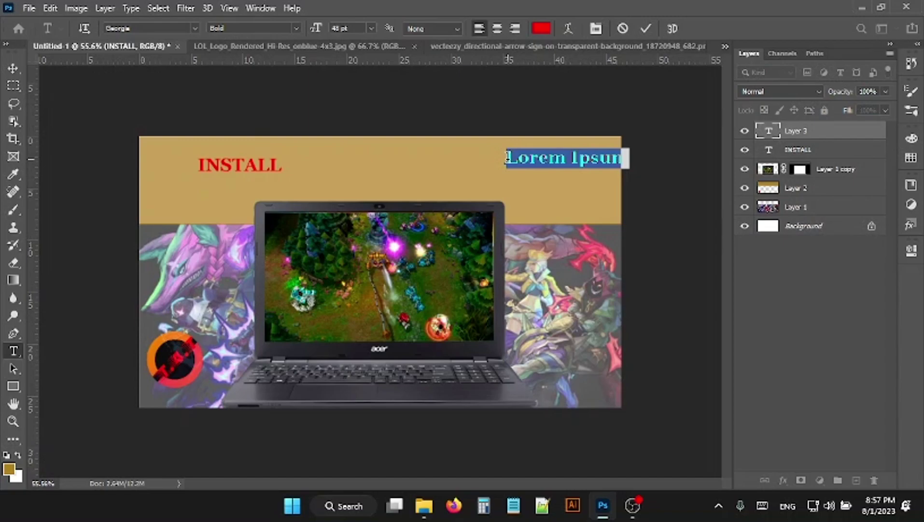
key("BackSpace")
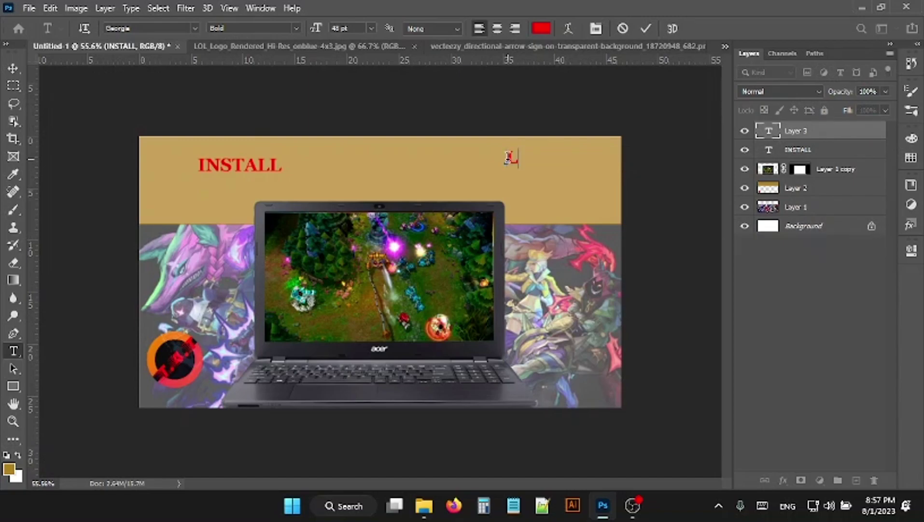
type("EA")
type("GUE OF")
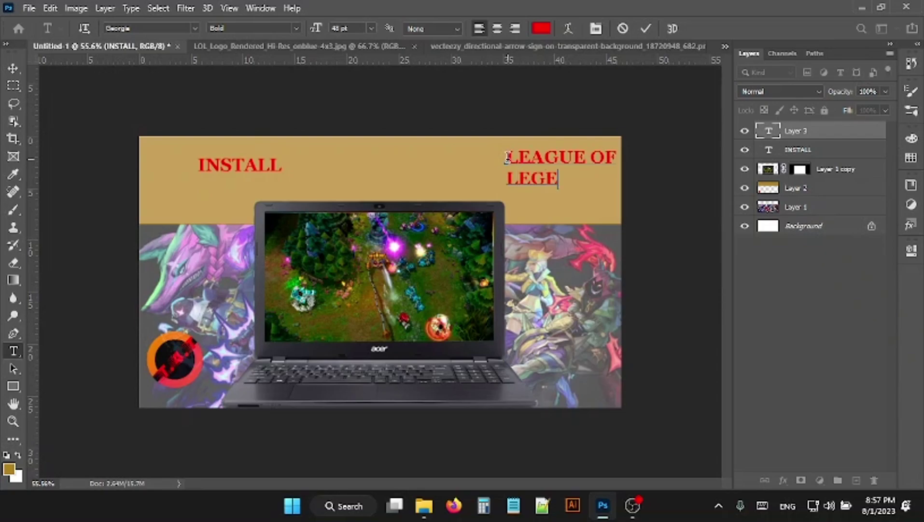
type("NDS")
Step: Colour the LEAGUE OF LEGENDS text black (000000)
left_click_drag(604, 177, 497, 154)
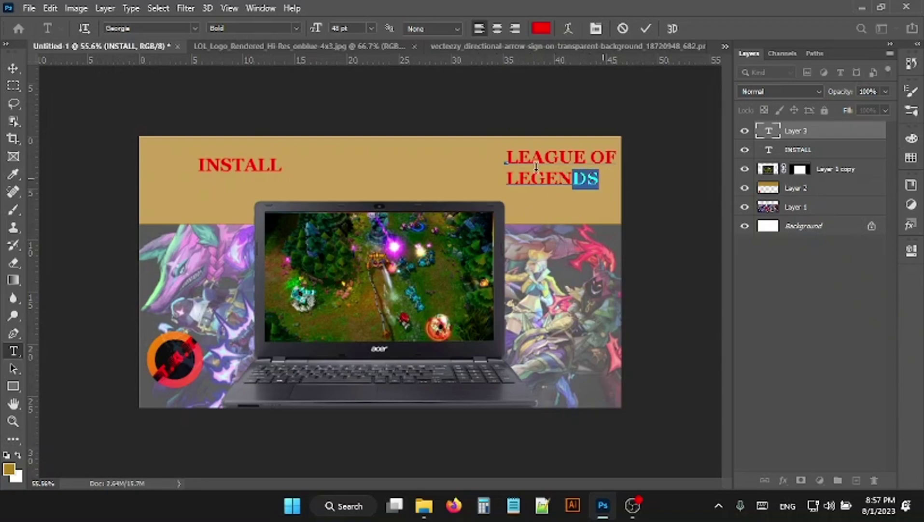
left_click(542, 29)
left_click(608, 169)
type("000000")
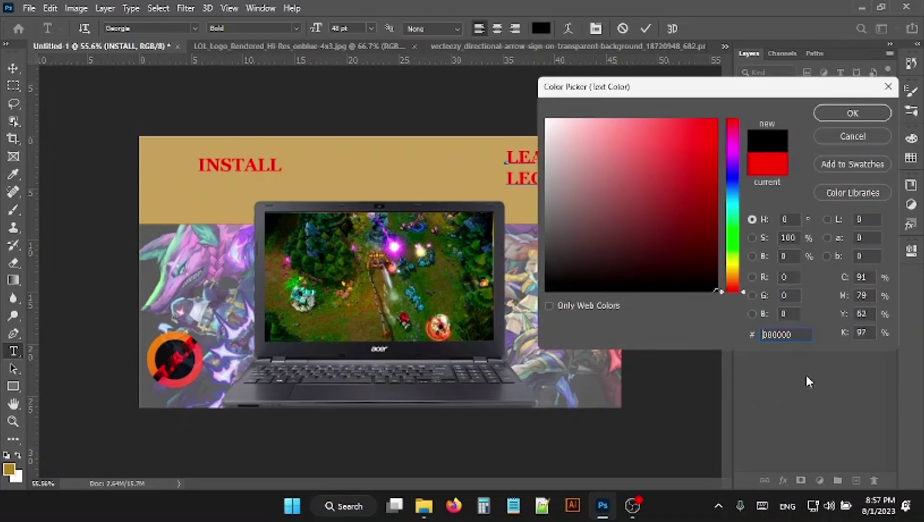
left_click(852, 113)
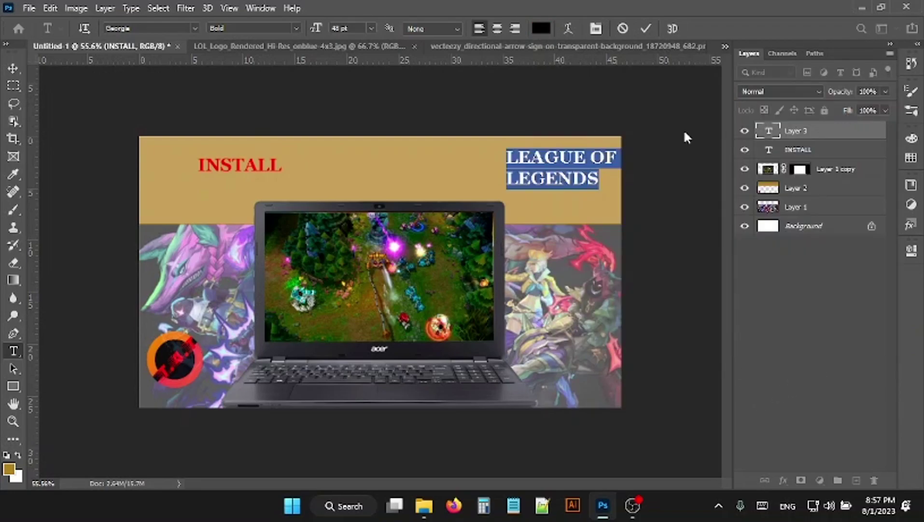
Step: Set LEAGUE OF LEGENDS in bold Book Antiqua and commit the text
left_click(195, 28)
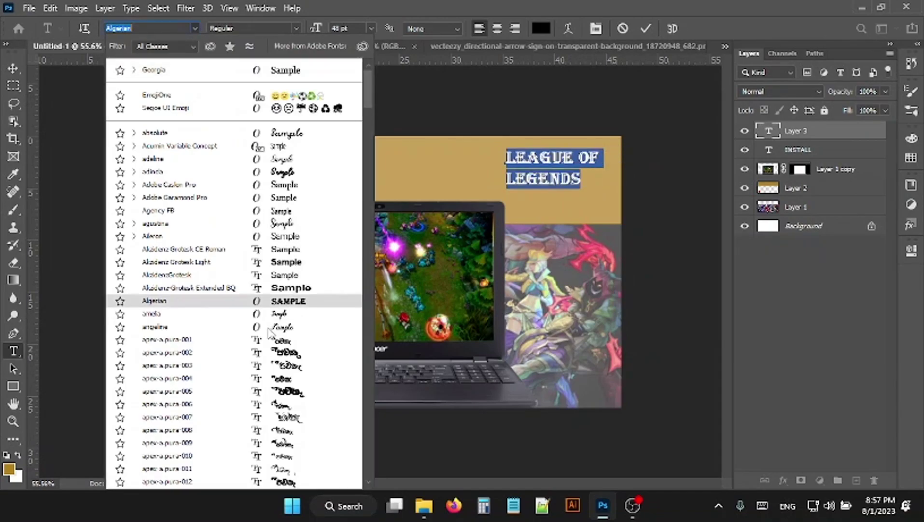
scroll(289, 313, "down", 1)
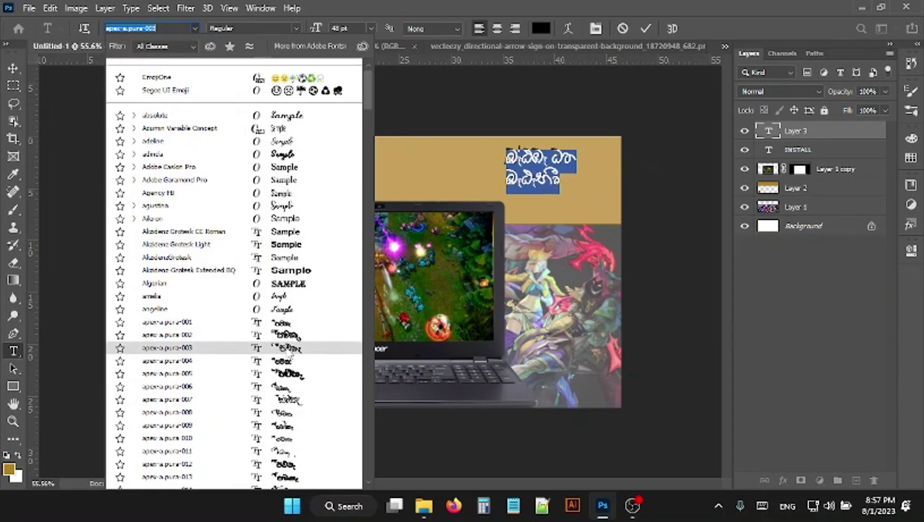
scroll(290, 357, "down", 2)
scroll(290, 357, "down", 1)
scroll(290, 358, "up", 2)
scroll(292, 338, "up", 3)
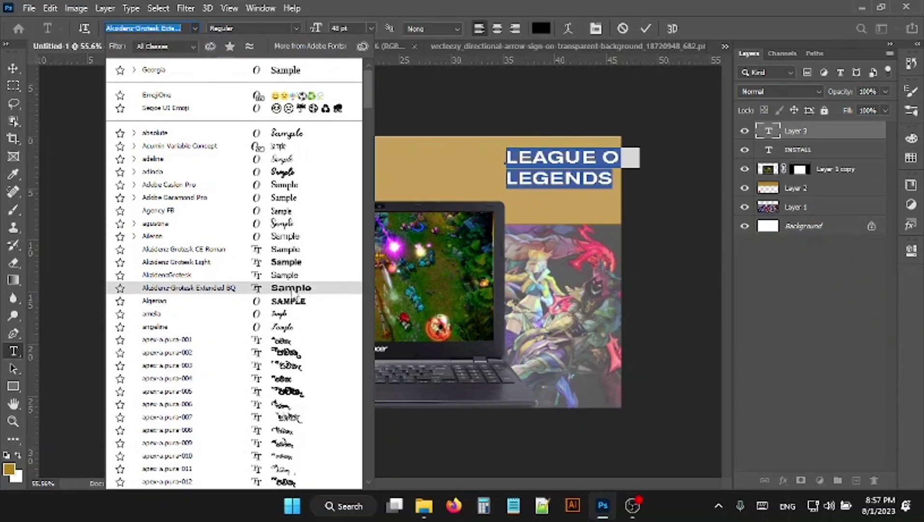
scroll(283, 270, "down", 1)
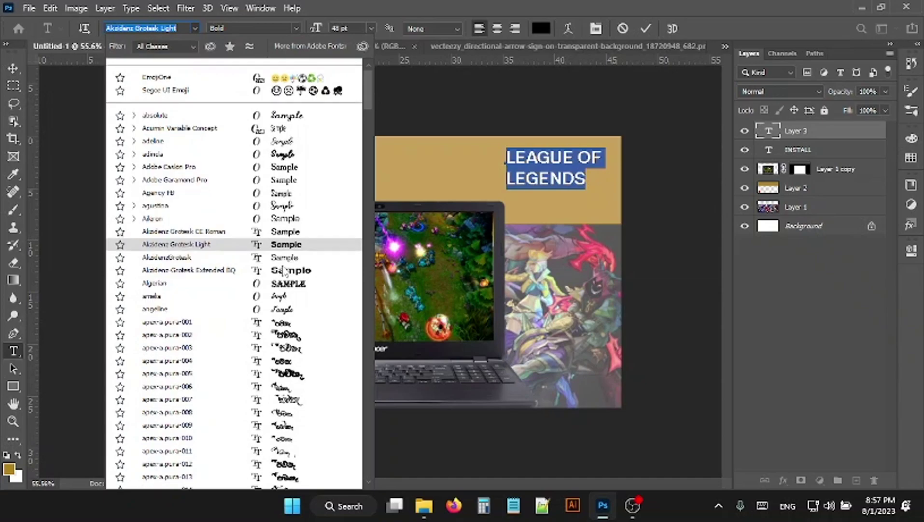
scroll(283, 271, "down", 2)
scroll(282, 273, "down", 6)
scroll(283, 274, "down", 2)
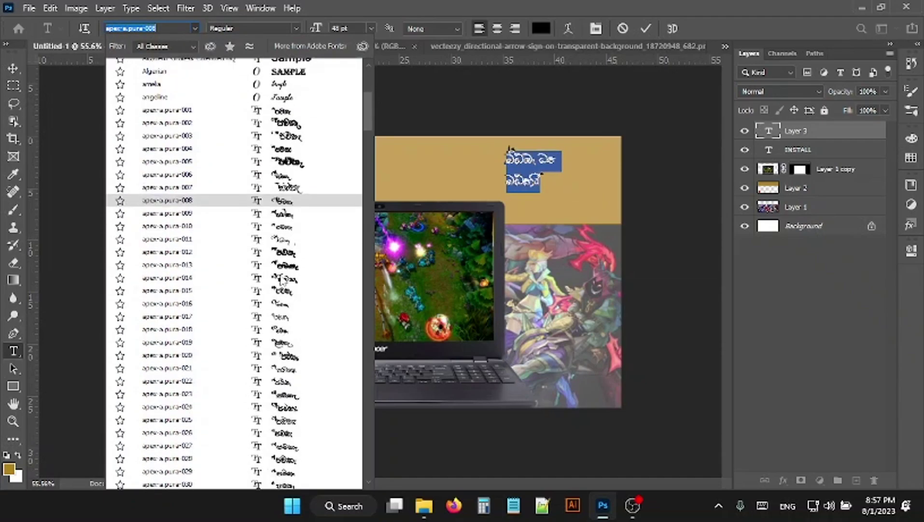
scroll(282, 274, "down", 3)
scroll(283, 276, "down", 3)
scroll(281, 280, "down", 2)
scroll(280, 279, "down", 6)
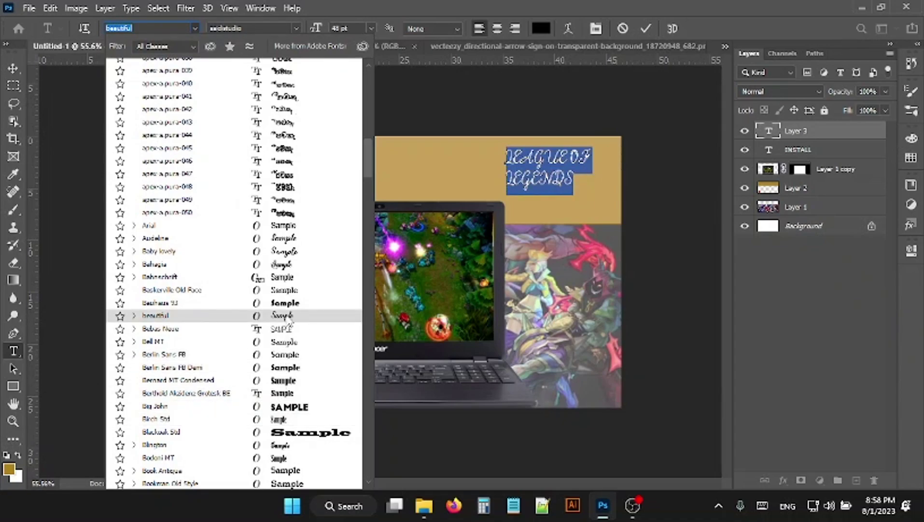
scroll(288, 333, "down", 1)
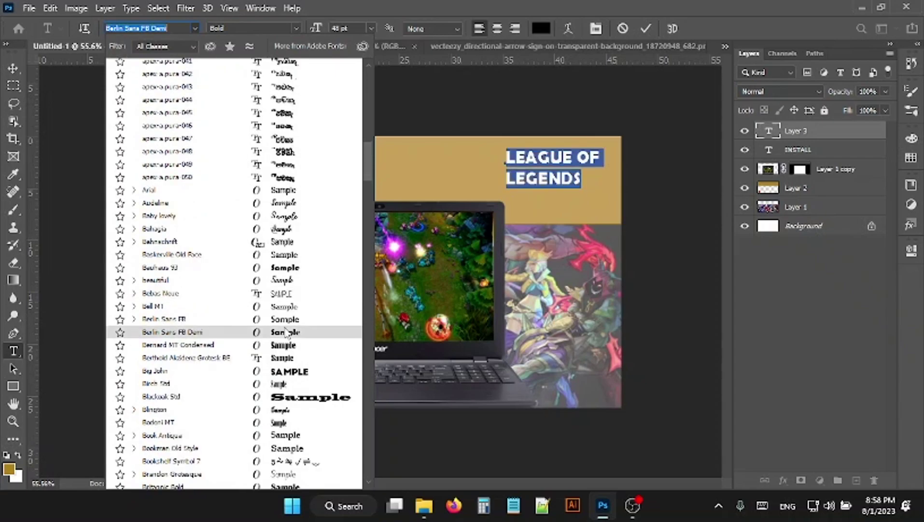
left_click(293, 436)
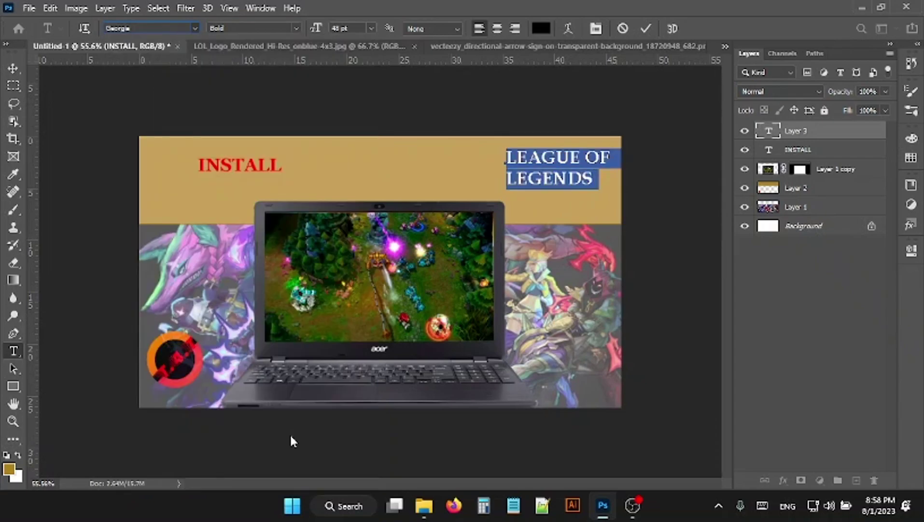
left_click(154, 28)
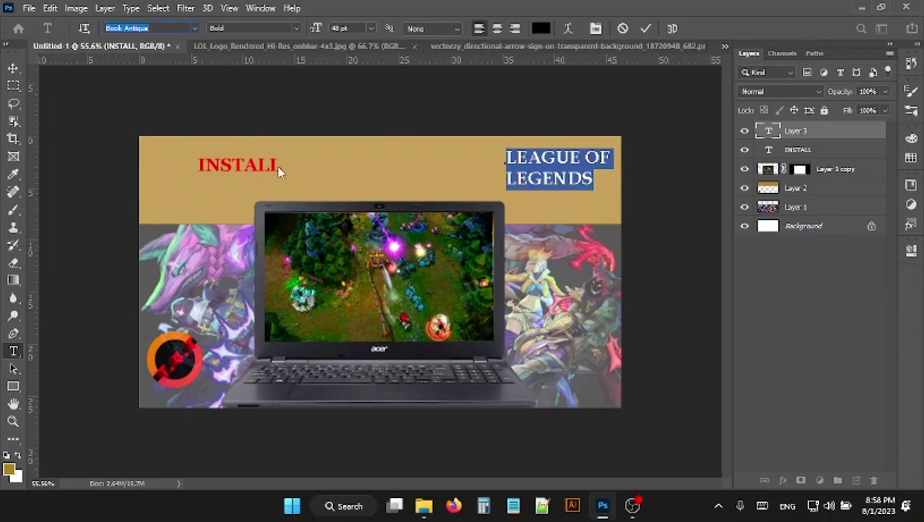
left_click(11, 67)
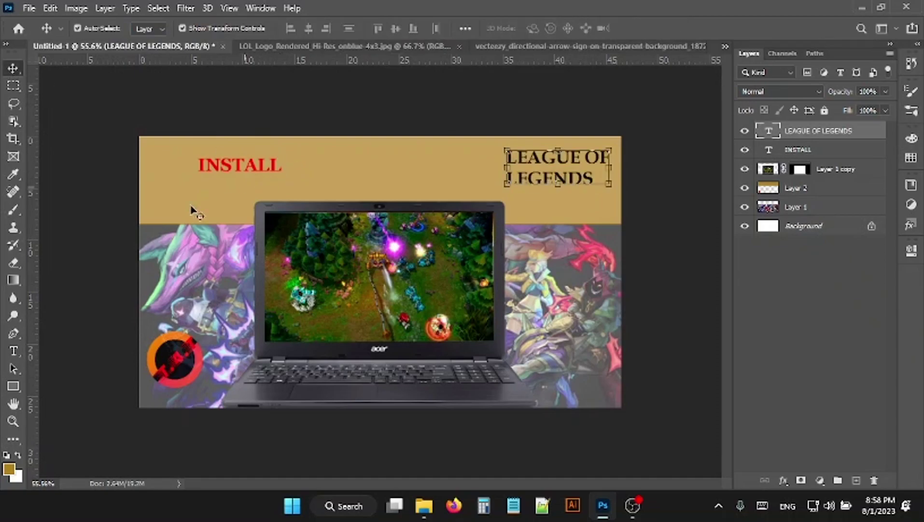
Step: Change the INSTALL font to Book Antiqua Bold
left_click(13, 350)
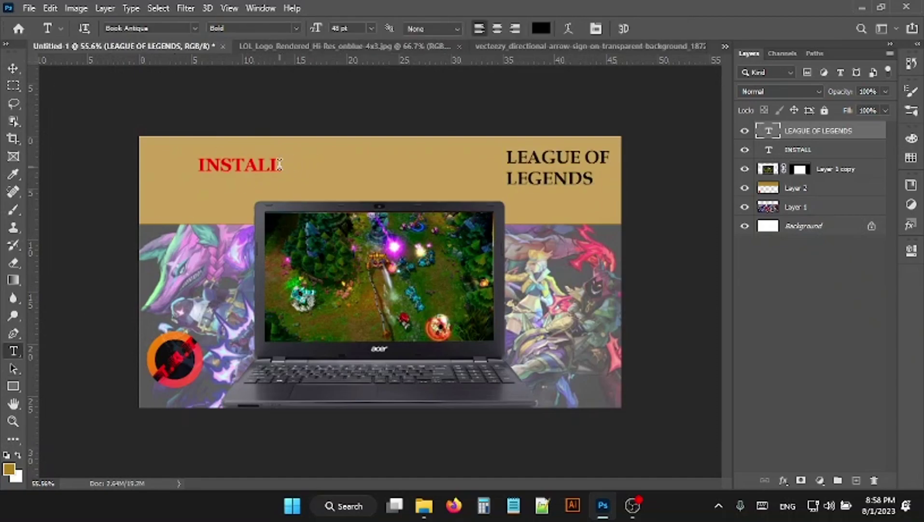
left_click_drag(280, 164, 140, 161)
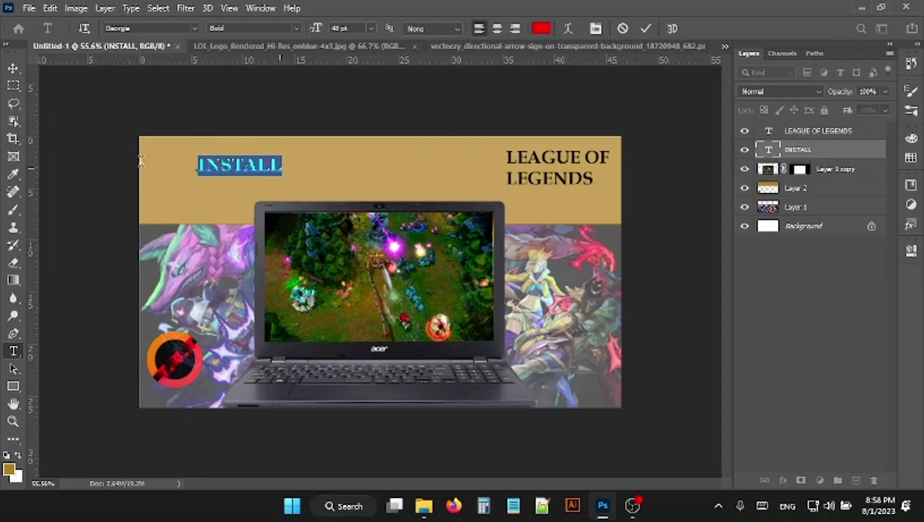
left_click(149, 29)
type("Book Antiqua")
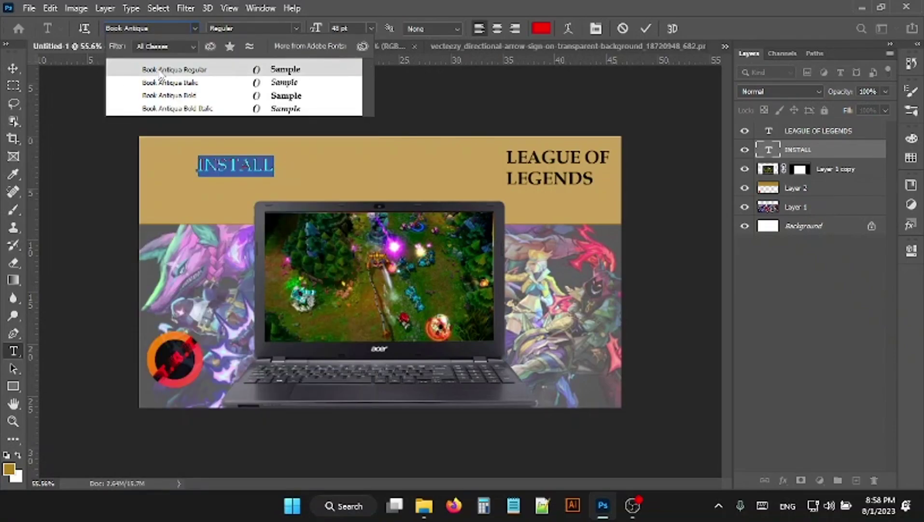
left_click(161, 72)
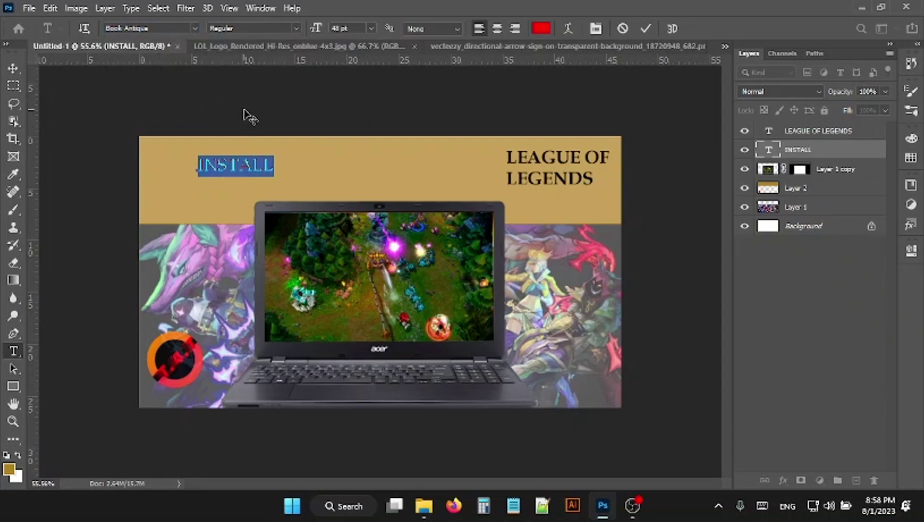
left_click(292, 28)
left_click(247, 65)
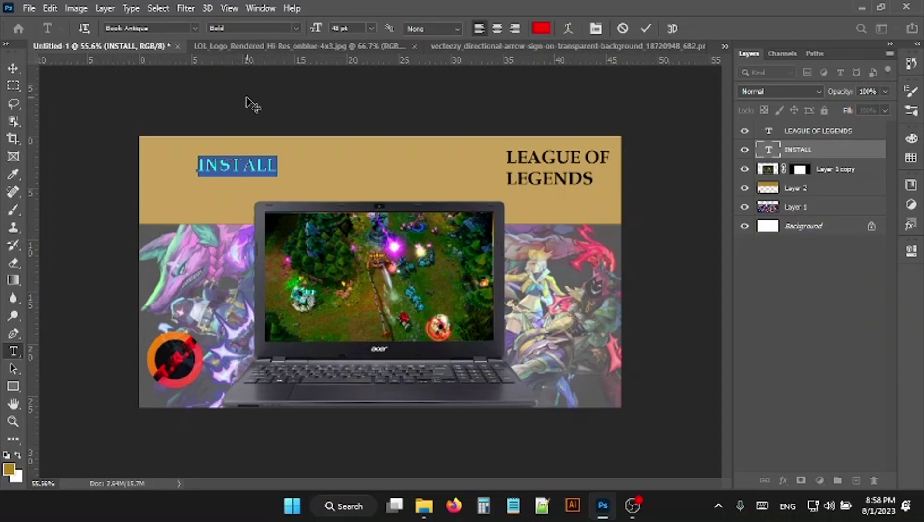
key("ctrl+Return")
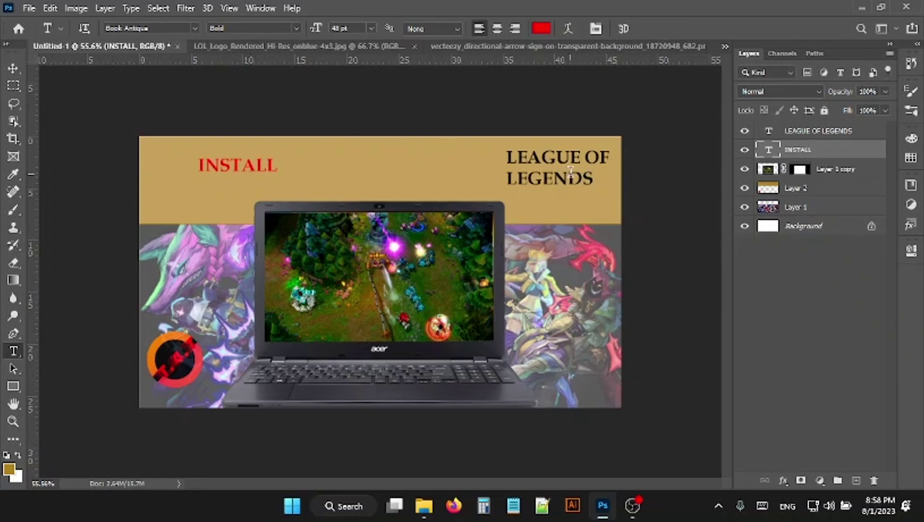
Step: Make the INSTALL text black (000000)
double_click(277, 164)
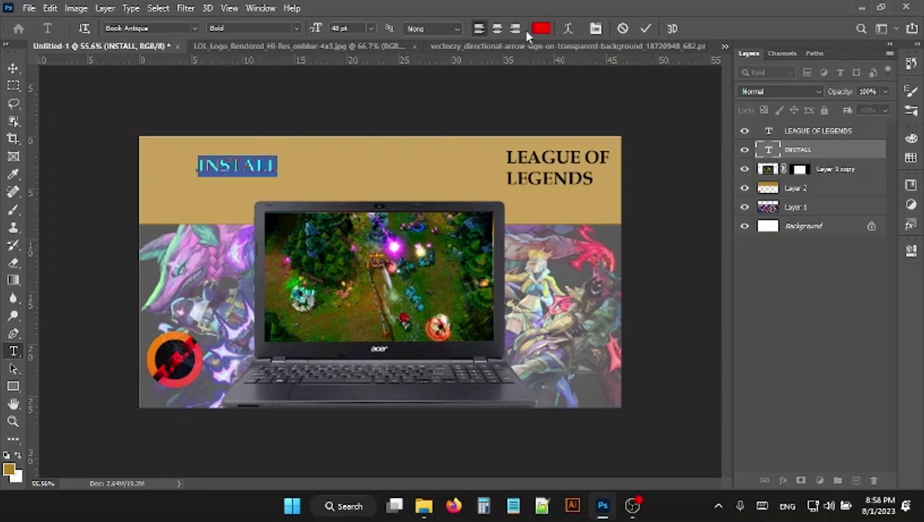
left_click(541, 28)
type("000000")
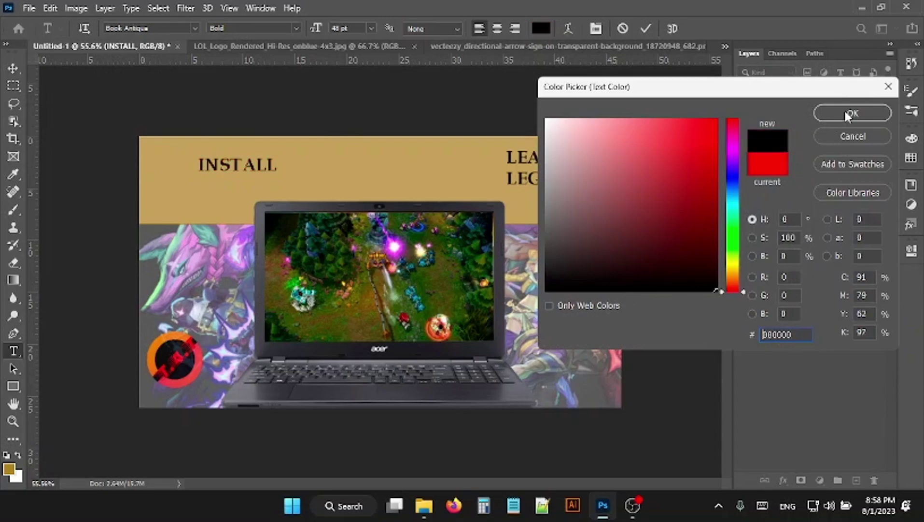
left_click(848, 111)
Step: Enlarge INSTALL to 80 pt and commit the change
left_click(370, 29)
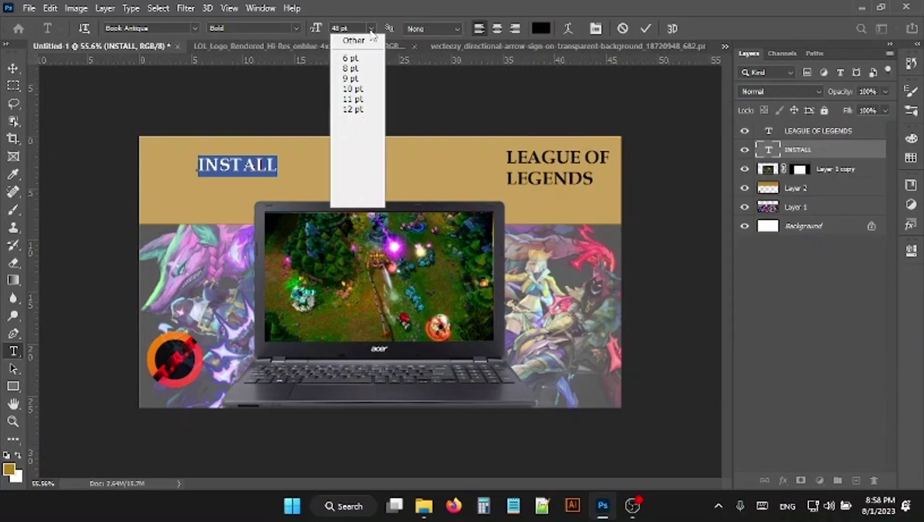
left_click(360, 206)
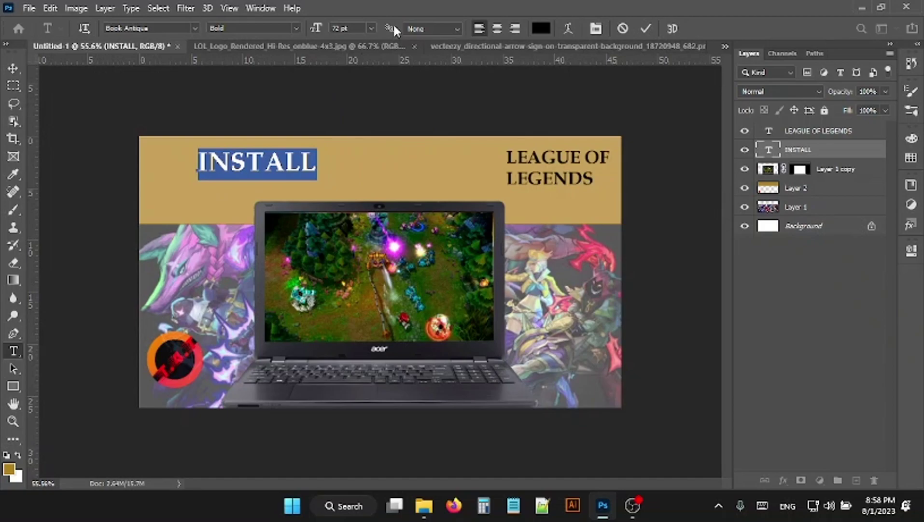
left_click(372, 27)
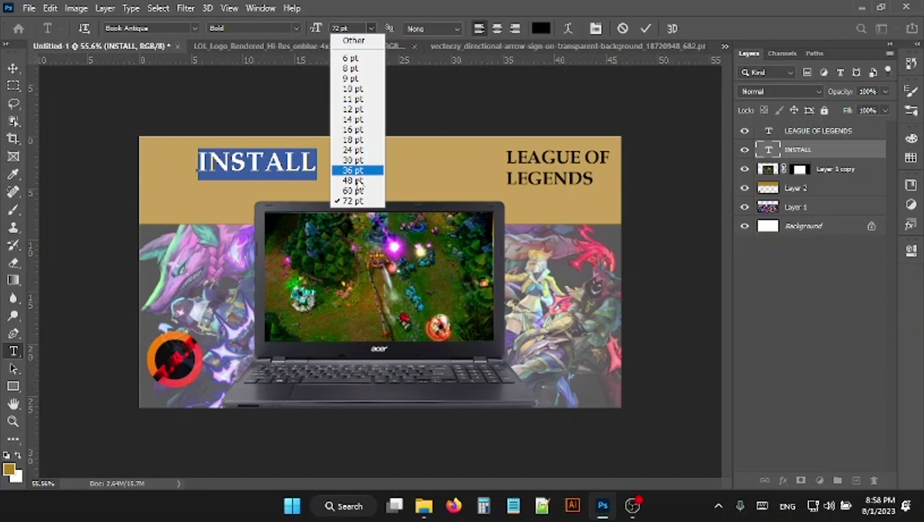
left_click(336, 28)
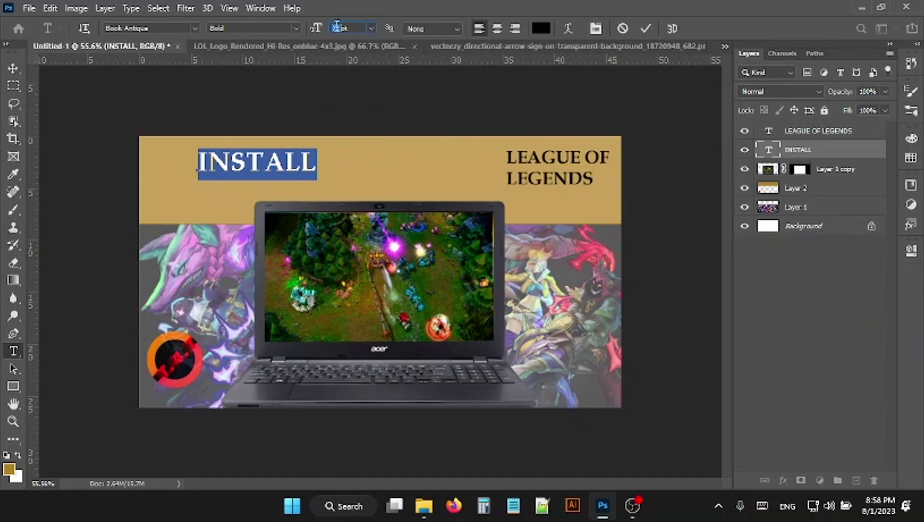
type("80")
key("Return")
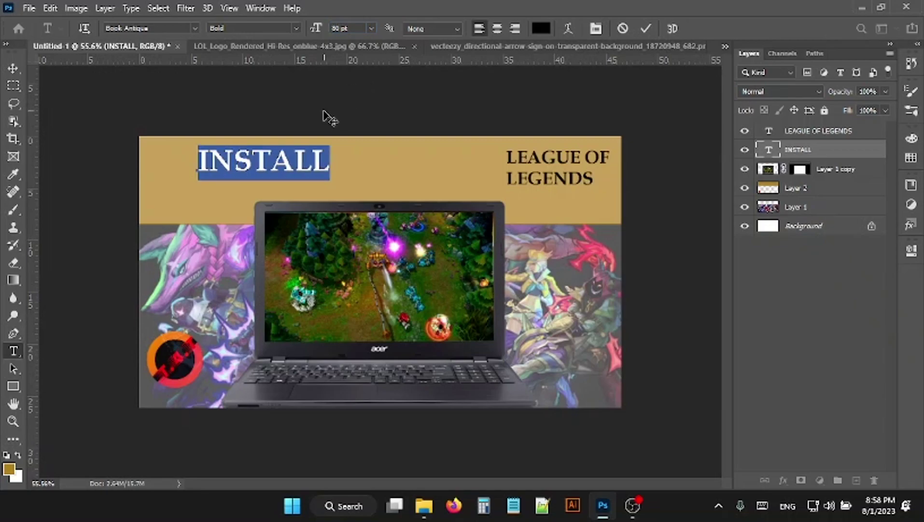
key("ctrl+Return")
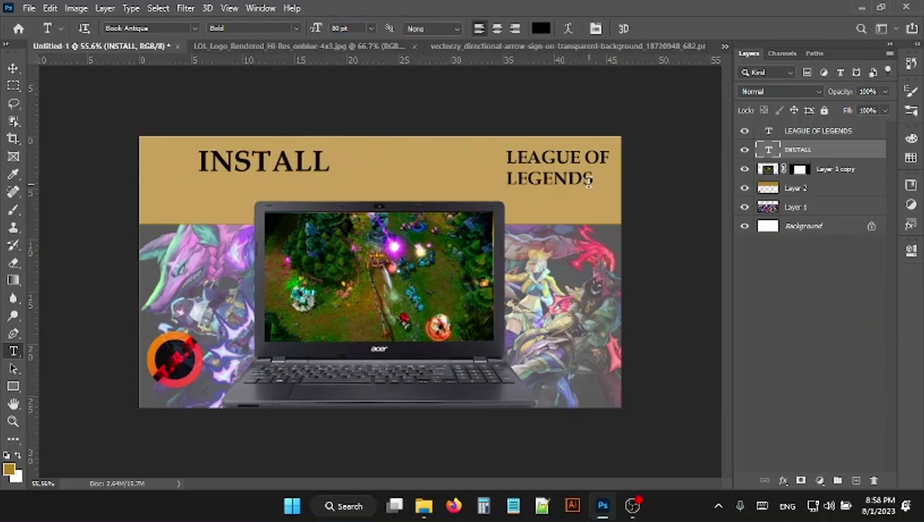
left_click_drag(593, 181, 489, 154)
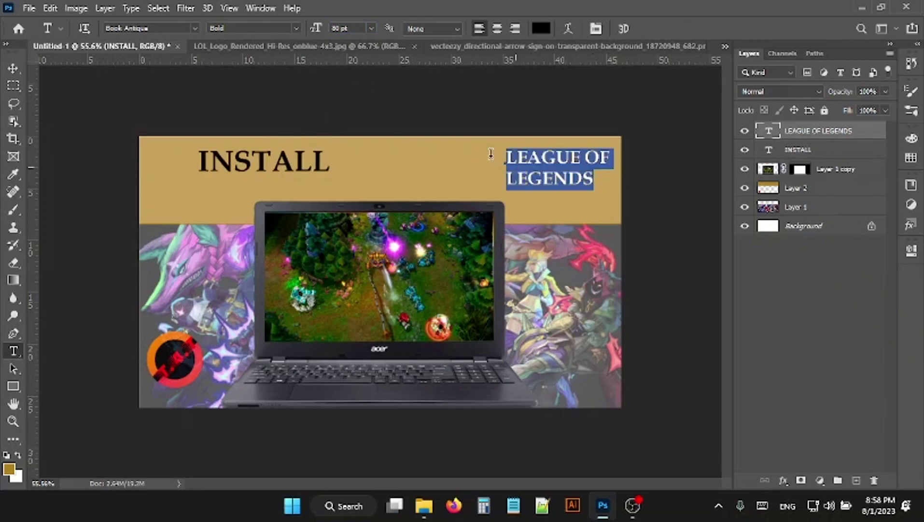
Step: Enlarge LEAGUE OF LEGENDS to 72 pt and move it left within the gold band
left_click(372, 30)
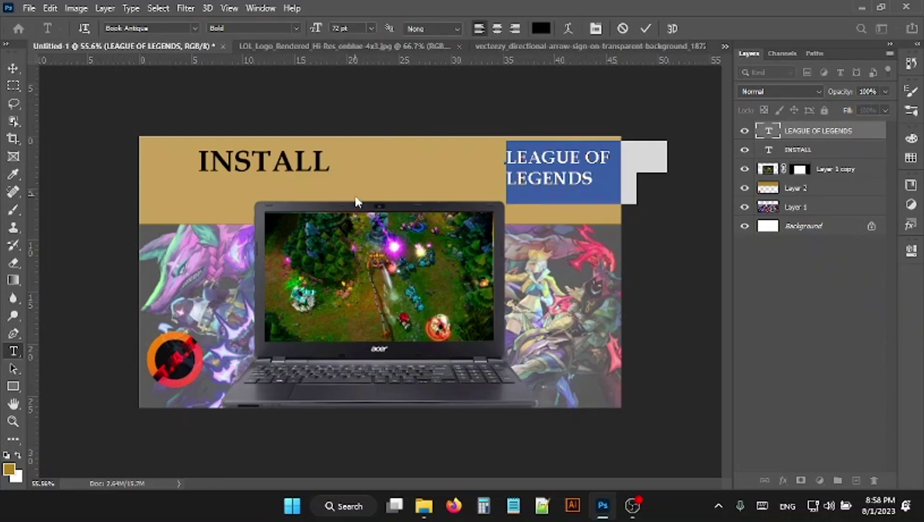
left_click(357, 200)
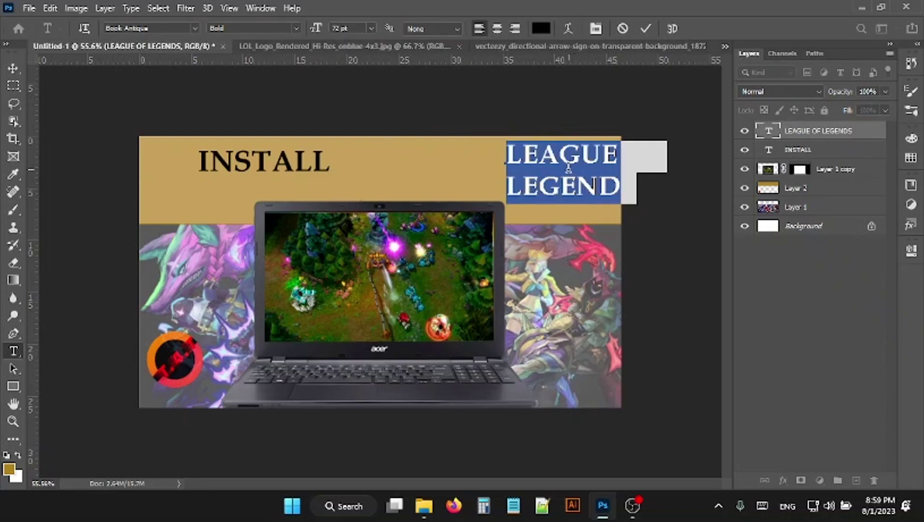
left_click(14, 68)
left_click_drag(579, 172, 520, 173)
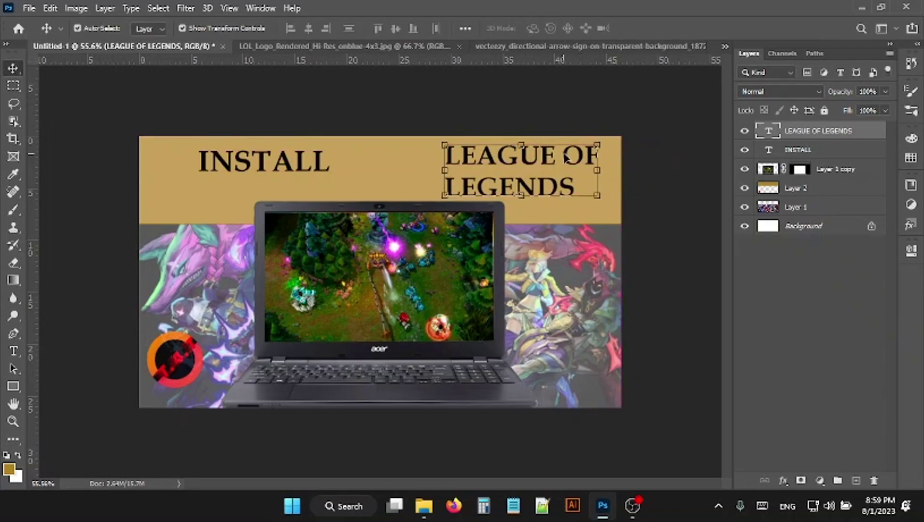
Step: Shrink the word OF in the title to 48 pt
left_click(13, 351)
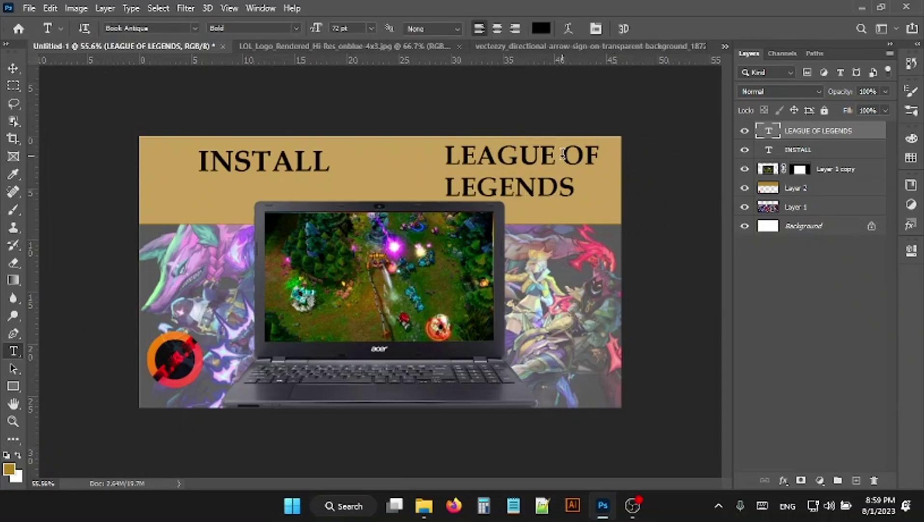
left_click_drag(563, 154, 599, 154)
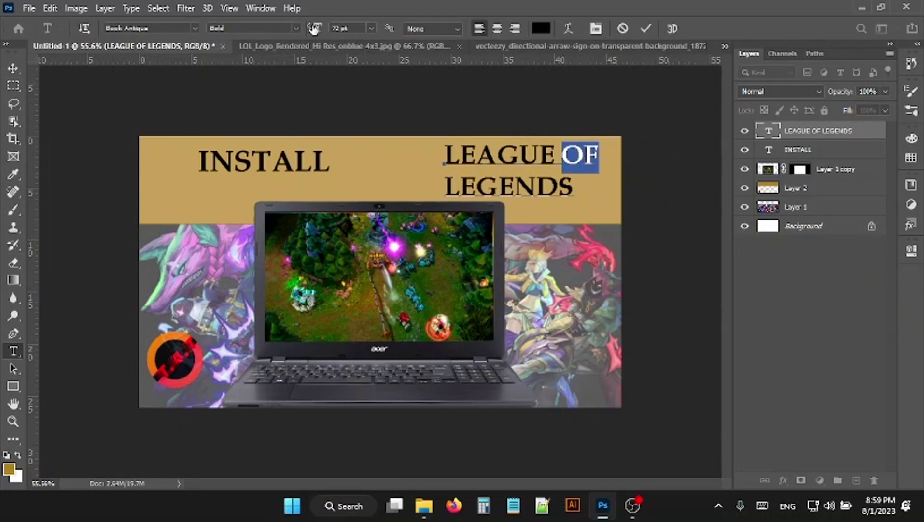
left_click(371, 28)
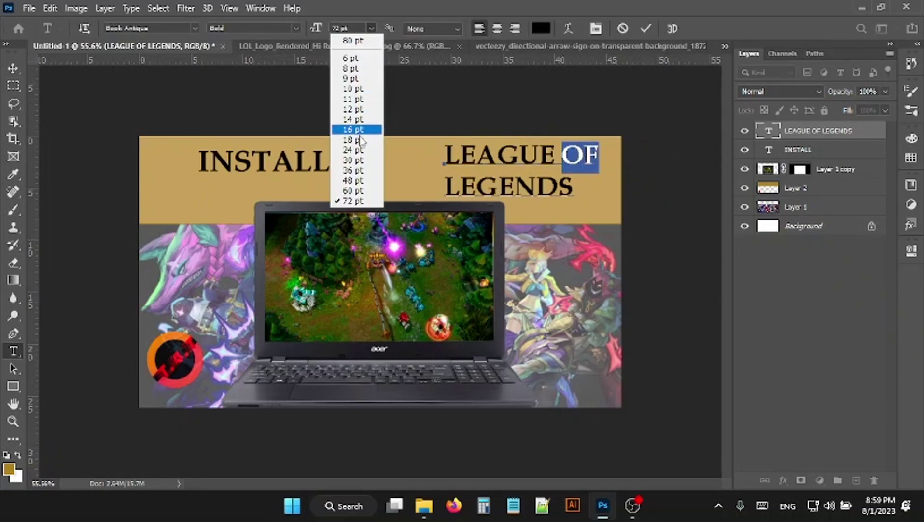
left_click(354, 191)
left_click(372, 31)
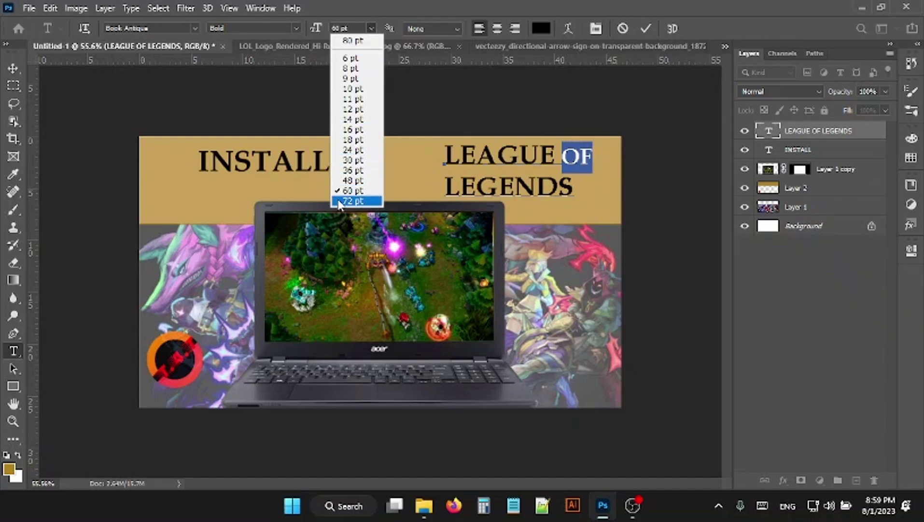
left_click(355, 183)
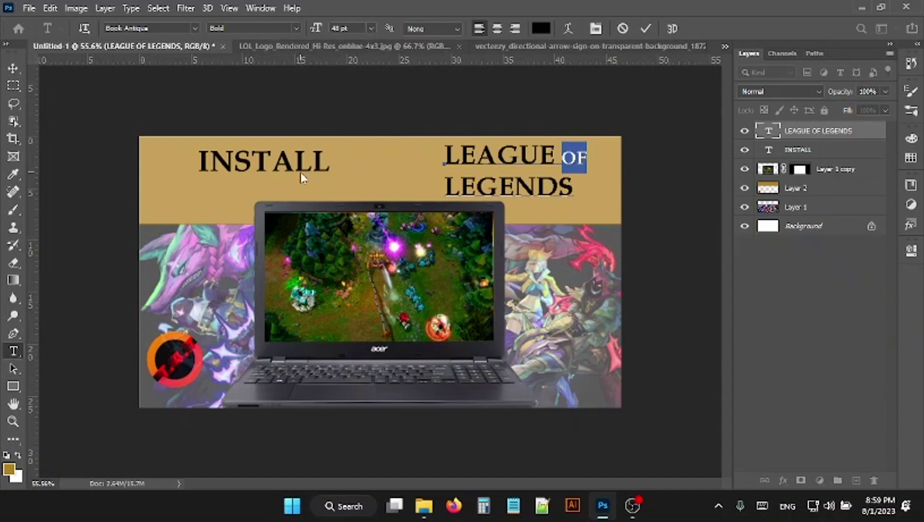
Step: Move INSTALL slightly lower-left in the gold band and deselect it
left_click(13, 68)
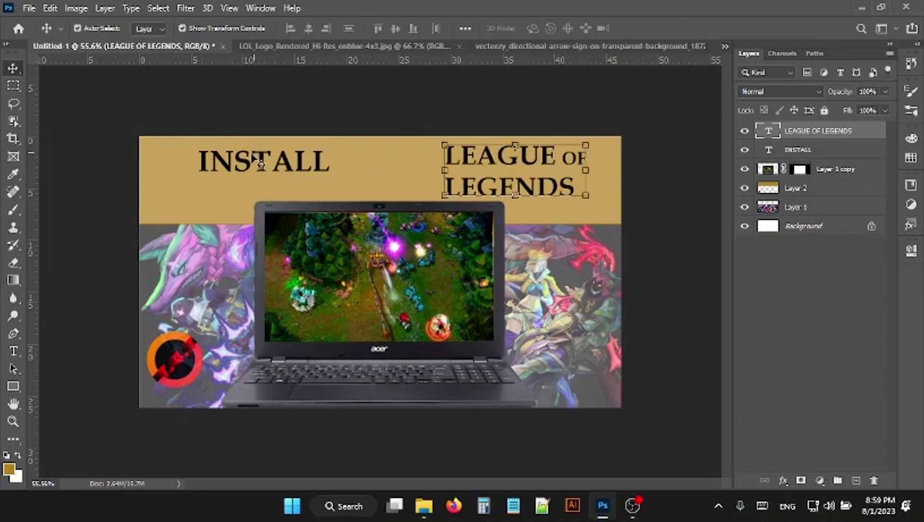
left_click_drag(244, 160, 234, 172)
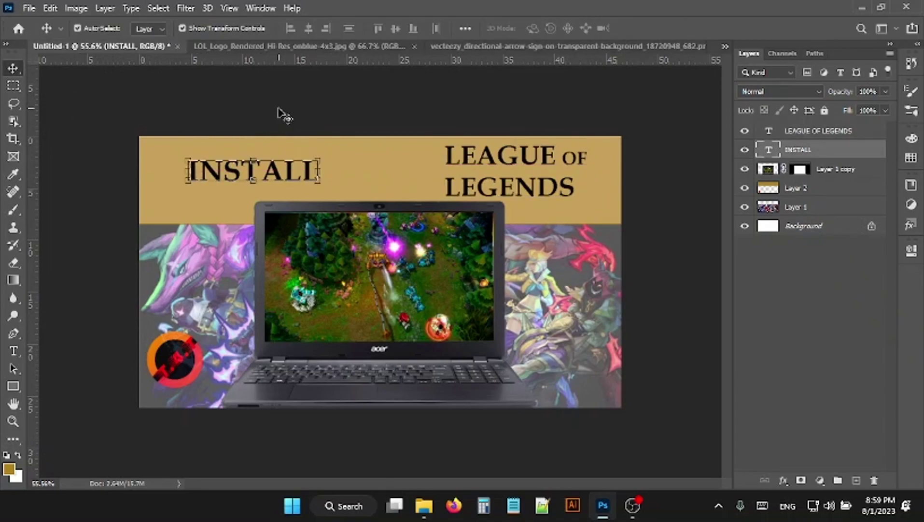
left_click(117, 197)
left_click(14, 85)
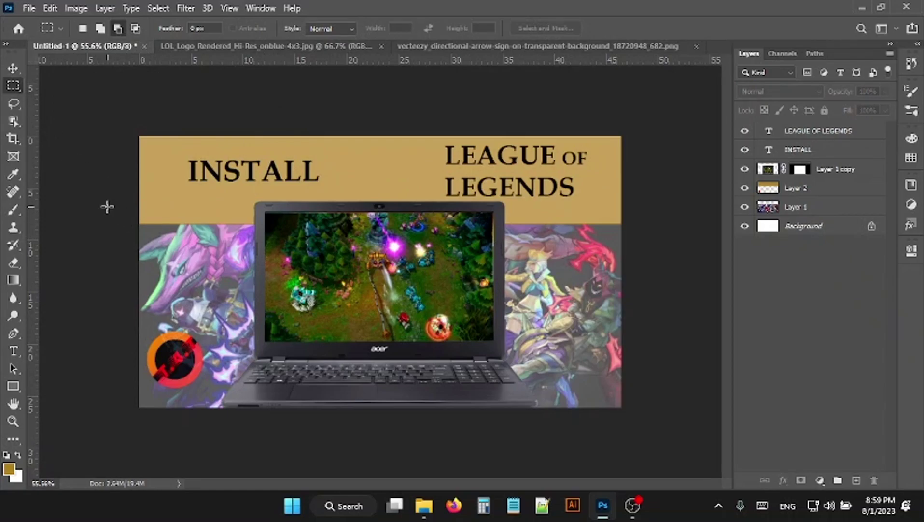
Step: Select a thin strip along the gold band's bottom on Layer 2 and feather it by 100
left_click_drag(105, 206, 627, 237)
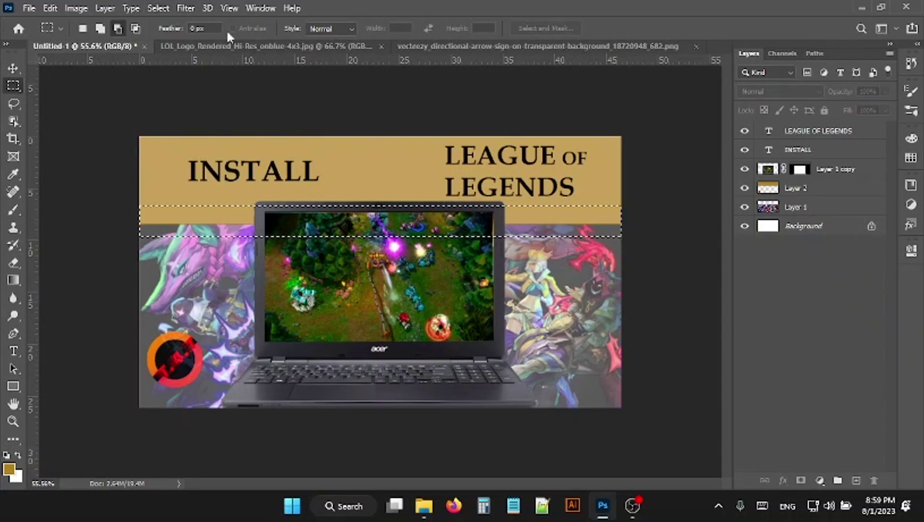
left_click(810, 188)
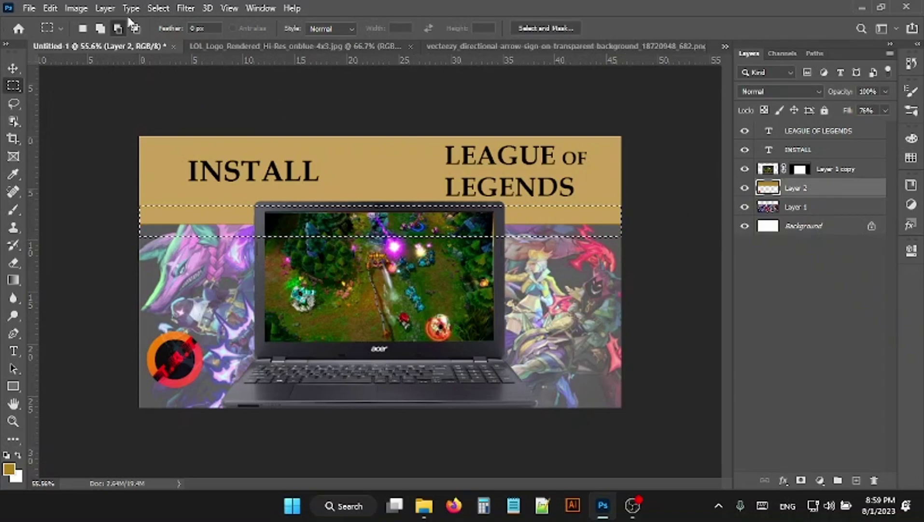
right_click(213, 214)
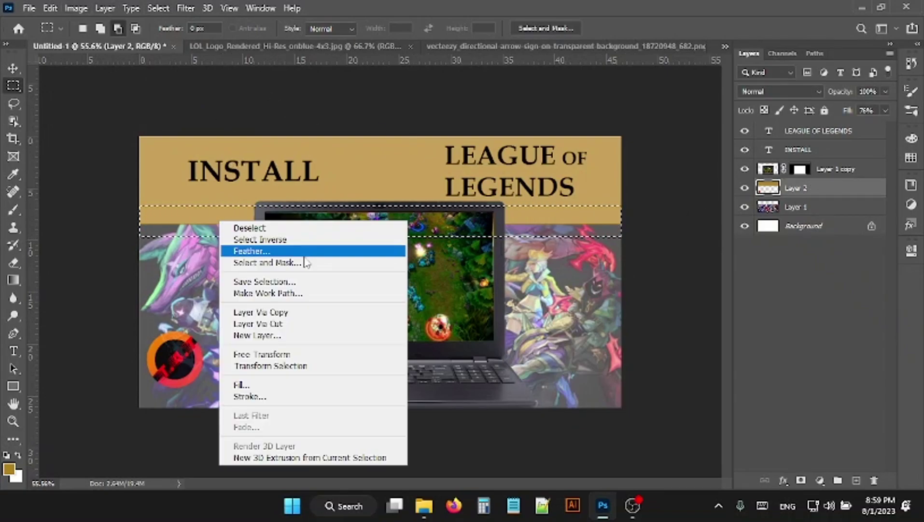
left_click(332, 249)
left_click(629, 102)
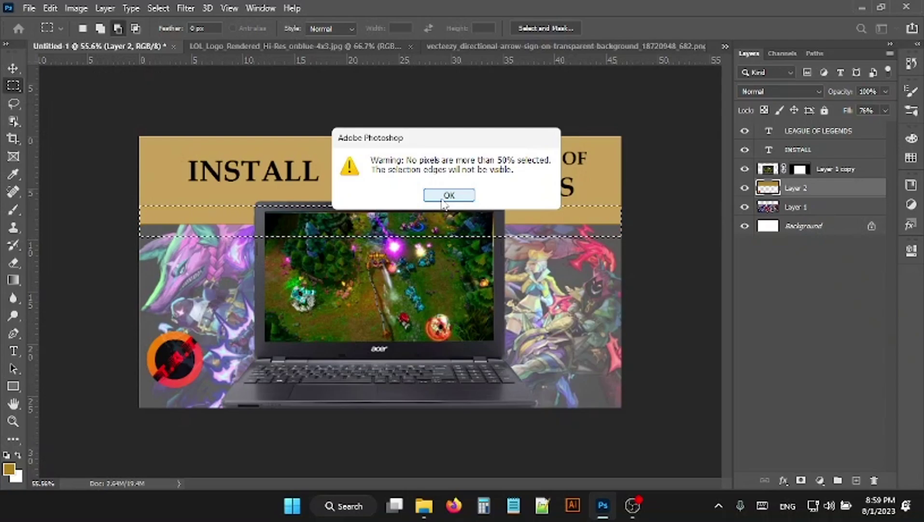
left_click(446, 201)
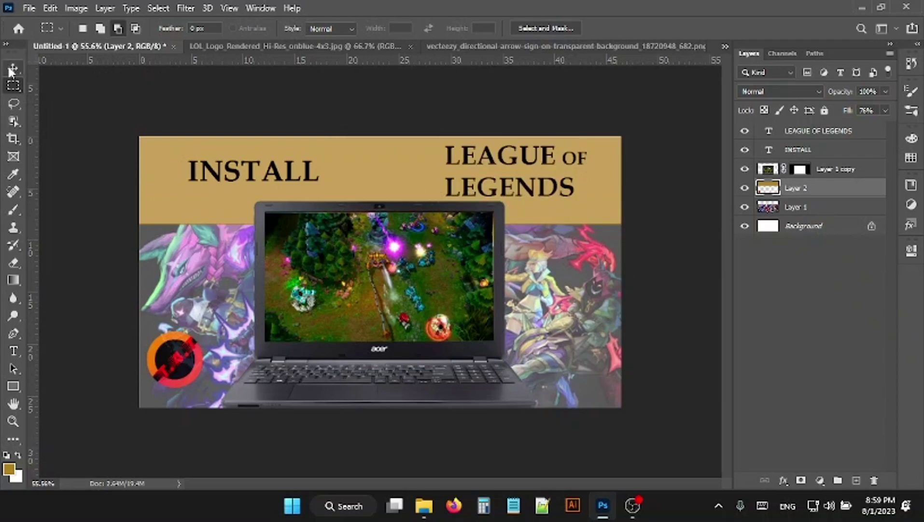
left_click(13, 68)
left_click(73, 130)
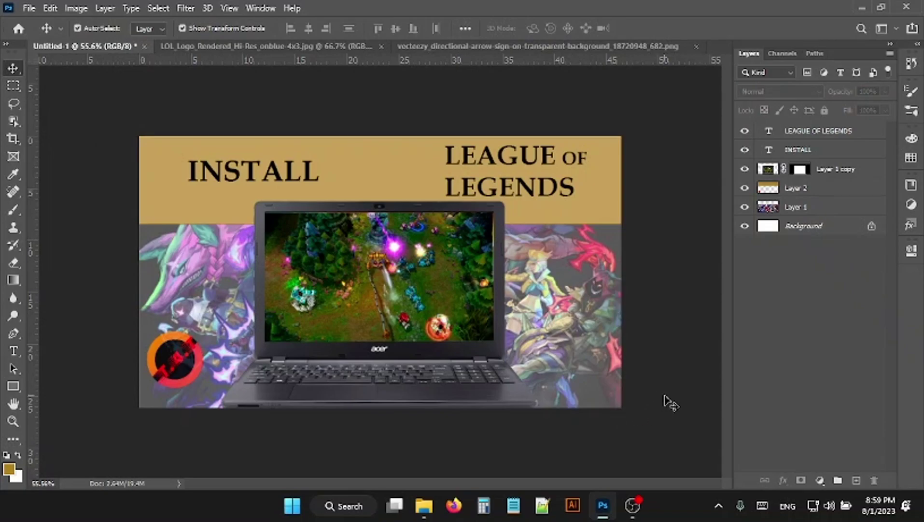
left_click(38, 12)
left_click(38, 63)
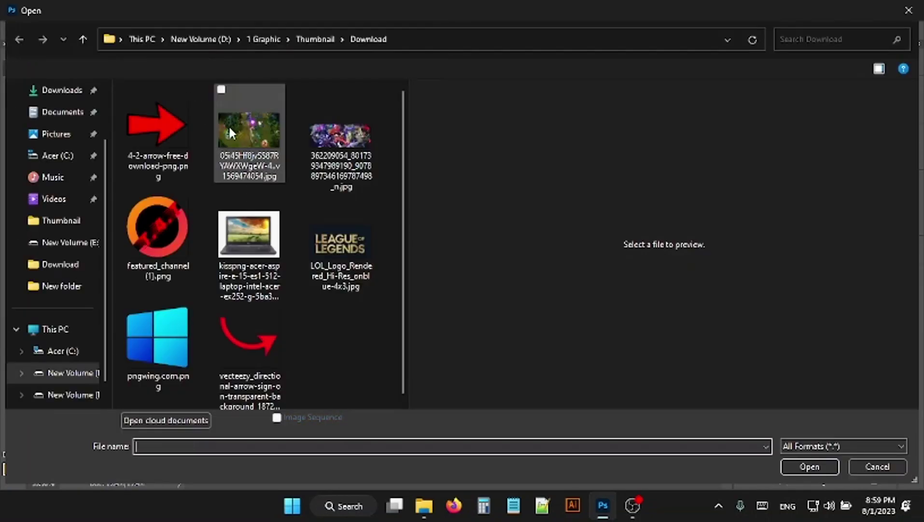
double_click(172, 347)
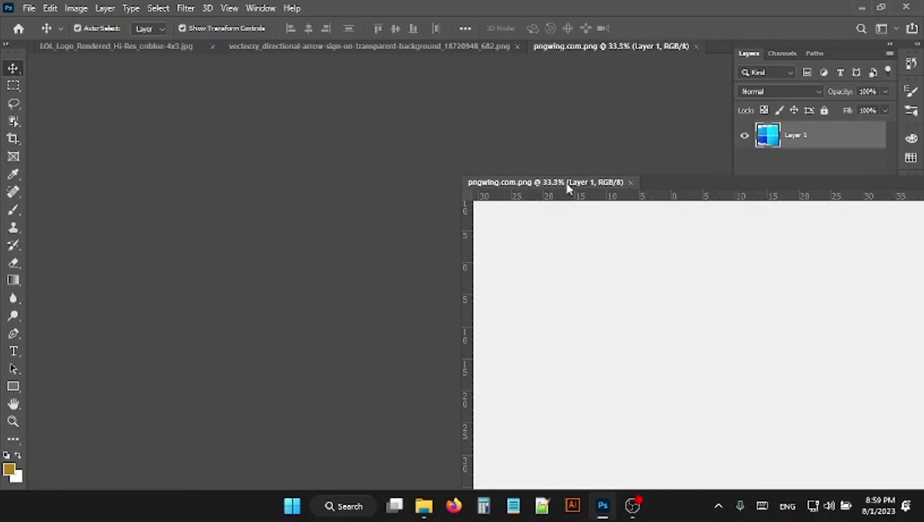
left_click_drag(635, 50, 565, 182)
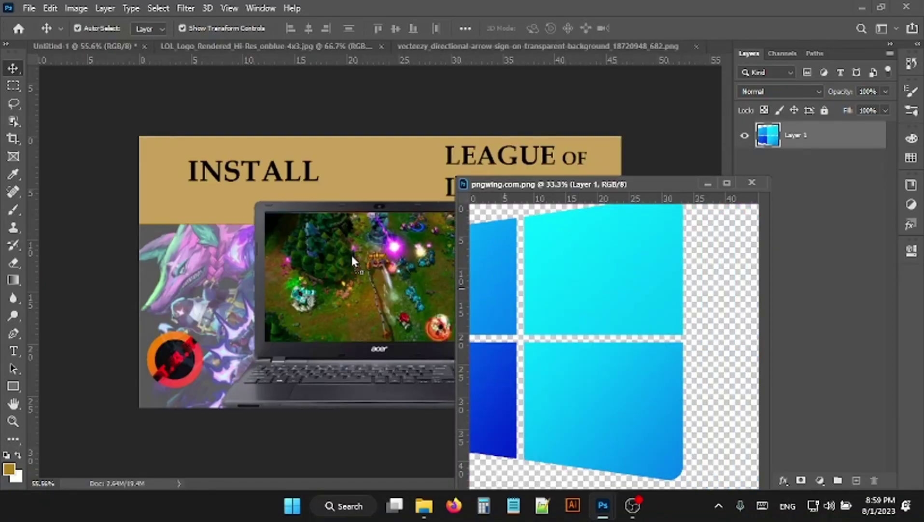
left_click_drag(249, 241, 250, 241)
left_click(752, 182)
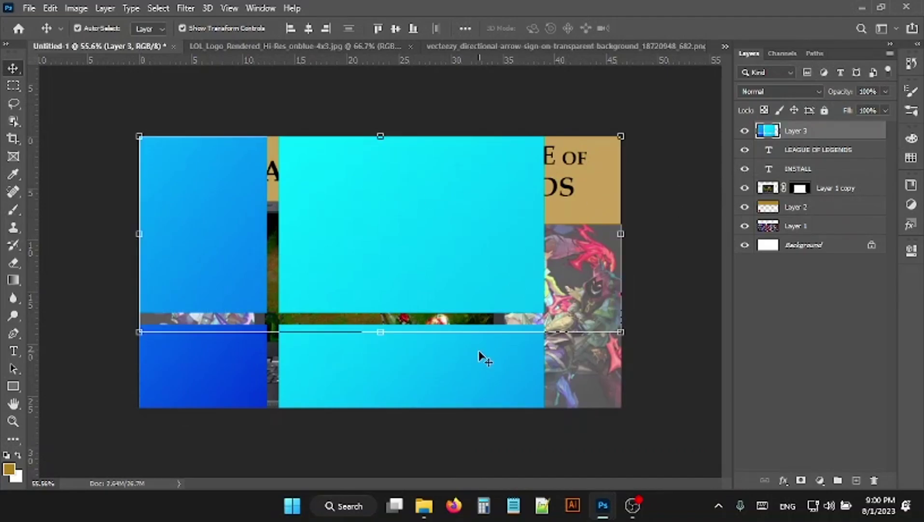
key("ctrl+t")
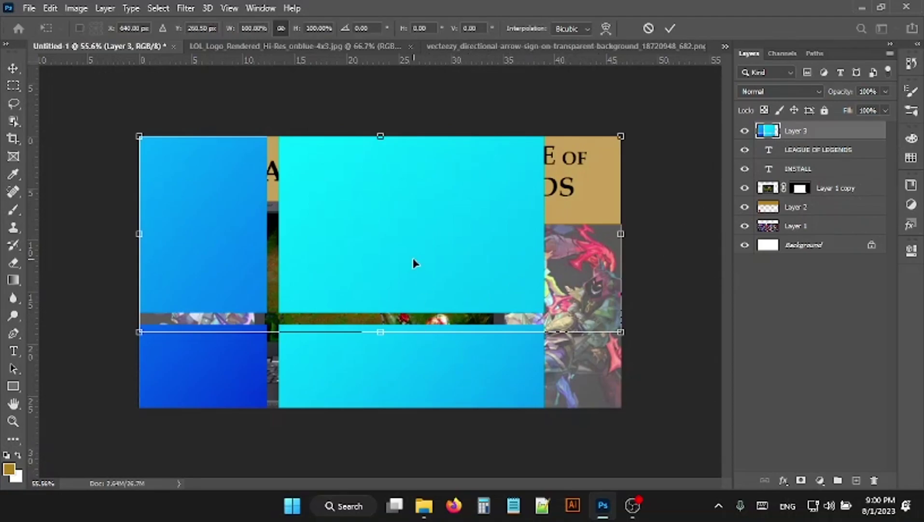
left_click_drag(341, 232, 350, 297)
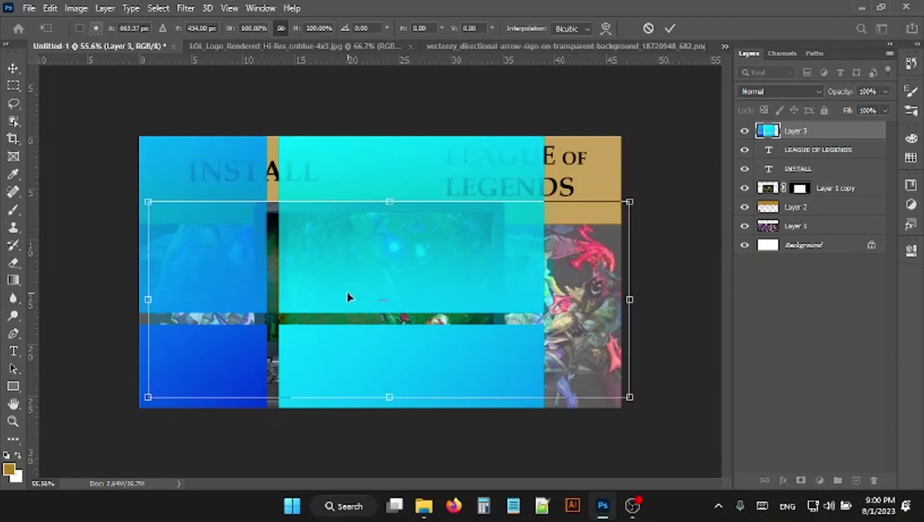
left_click_drag(444, 285, 516, 279)
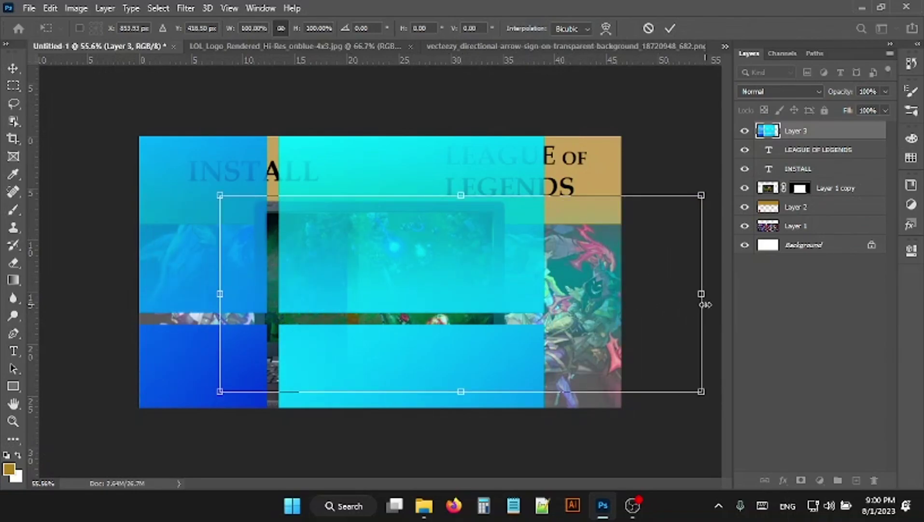
key("ctrl+z")
key("ctrl+z")
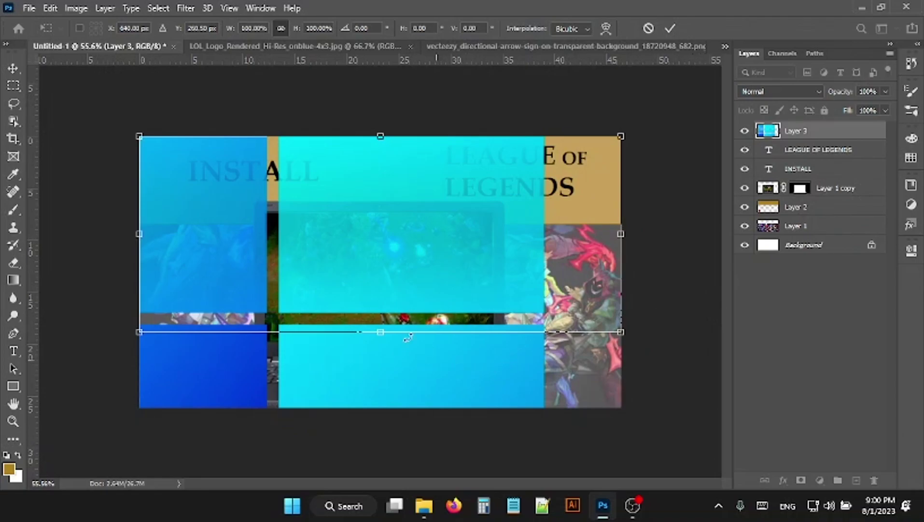
left_click(16, 75)
mouse_move(437, 364)
left_mouse_down()
mouse_move(488, 424)
mouse_move(603, 391)
left_mouse_up()
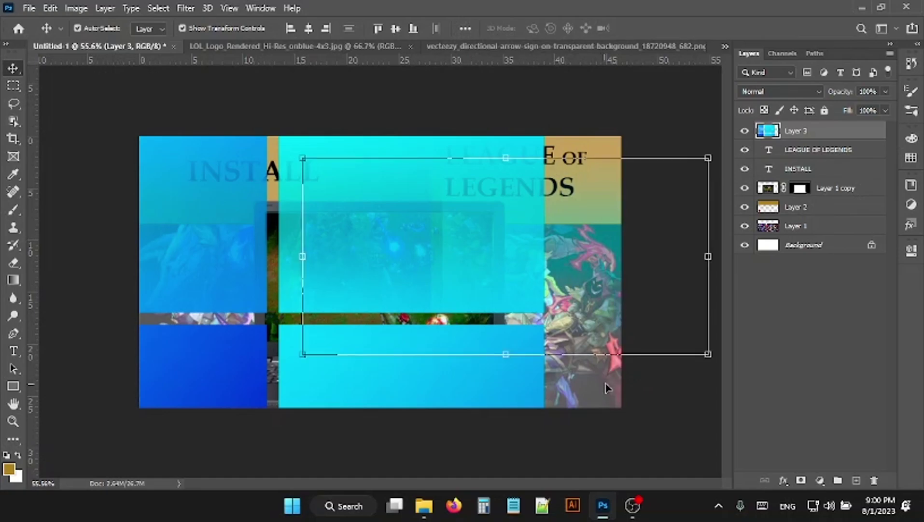
mouse_move(581, 257)
left_mouse_down()
mouse_move(433, 319)
mouse_move(447, 323)
left_mouse_up()
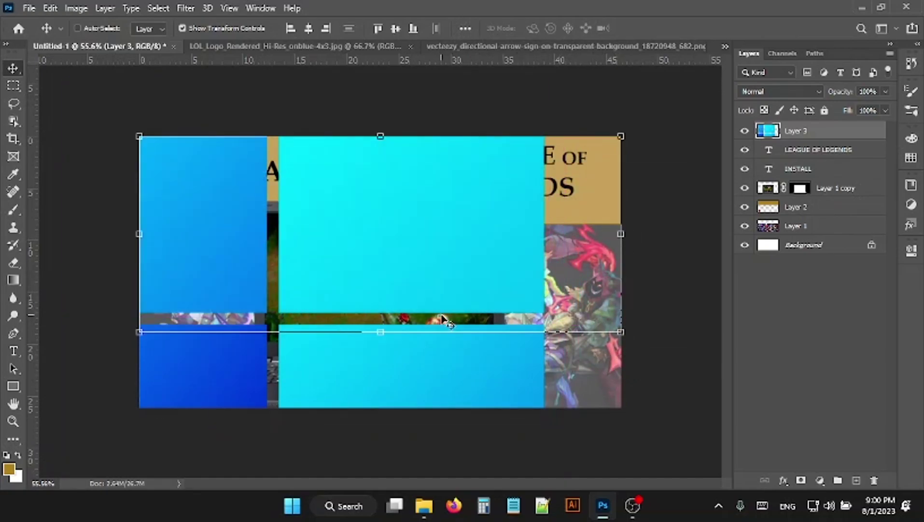
key("ctrl+z")
key("ctrl+z")
key("ctrl+z")
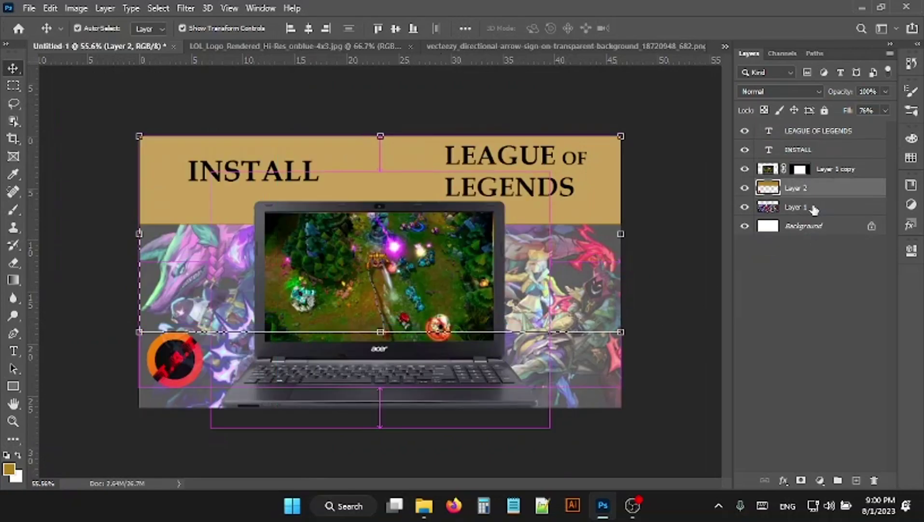
left_click(256, 83)
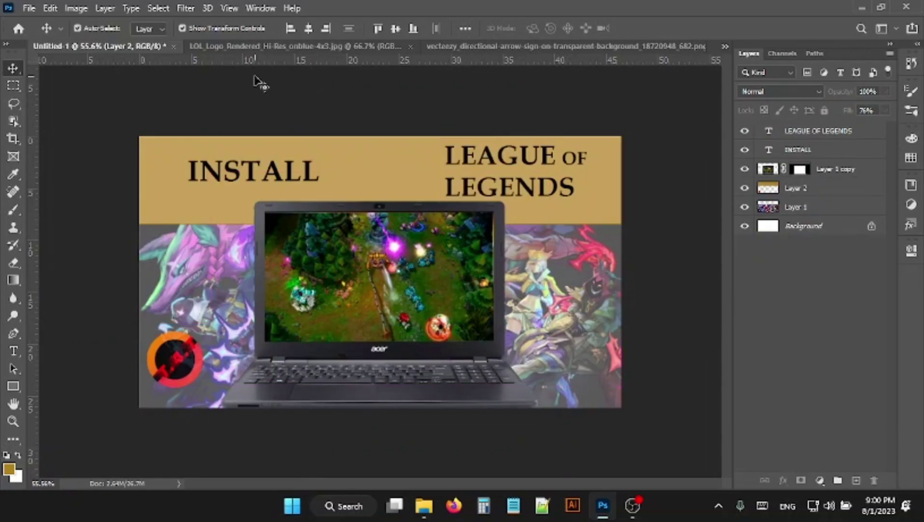
Step: Bring up the New Document settings, then dismiss them
left_click(30, 8)
left_click(42, 22)
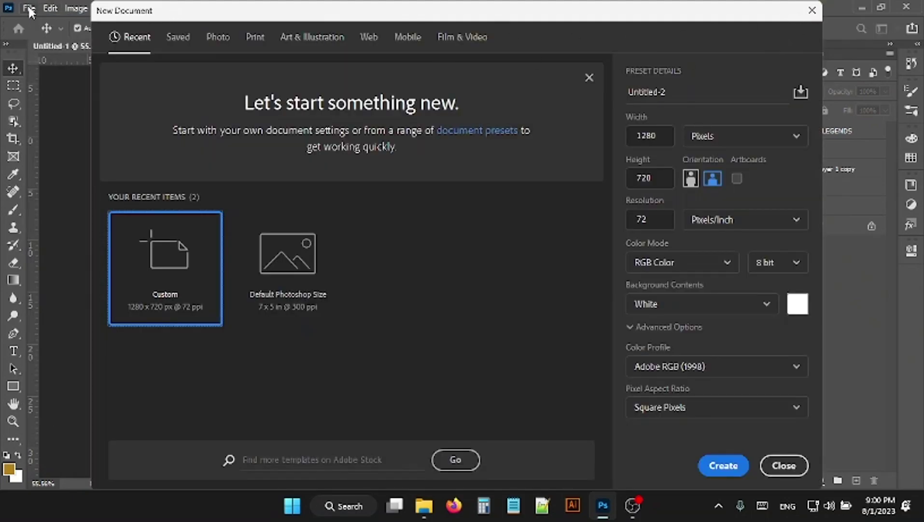
left_click(29, 9)
left_click(812, 10)
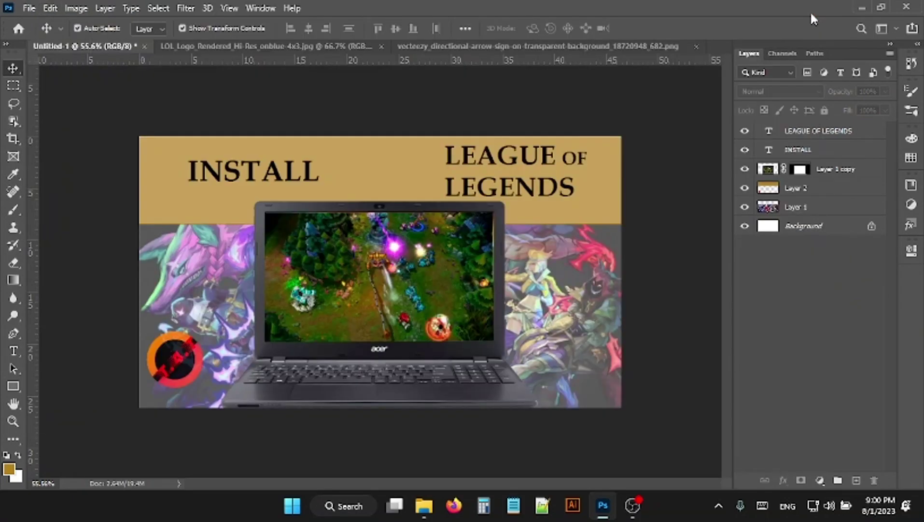
Step: Open pngwing.com.png and place the Windows logo into the thumbnail as a layer
left_click(29, 9)
left_click(46, 36)
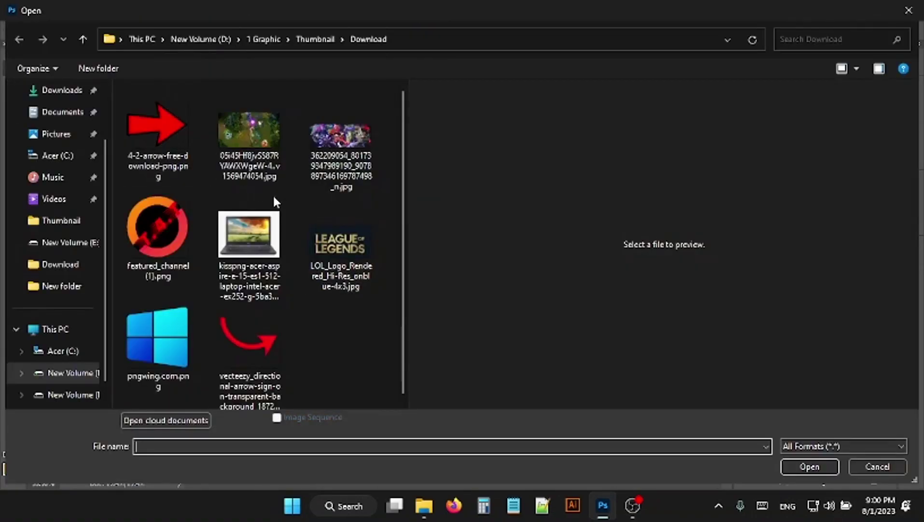
left_click(169, 341)
double_click(169, 339)
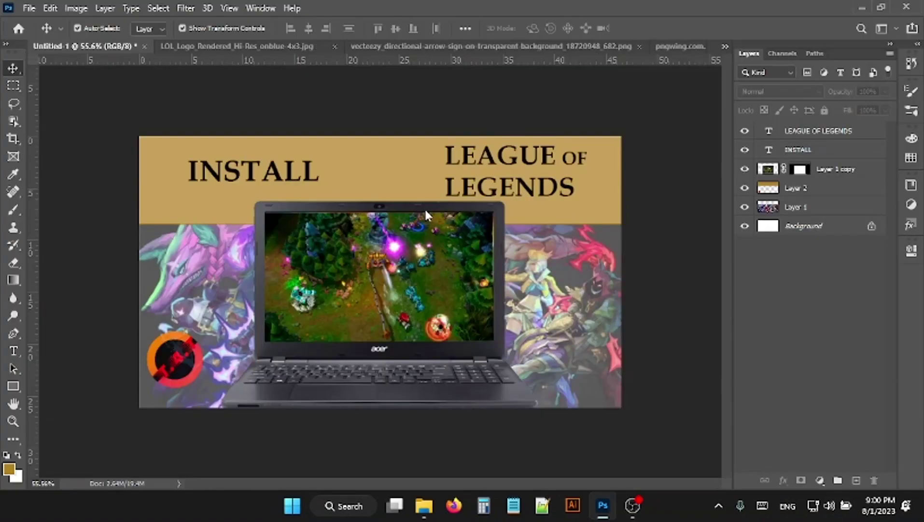
left_click_drag(605, 56, 602, 112)
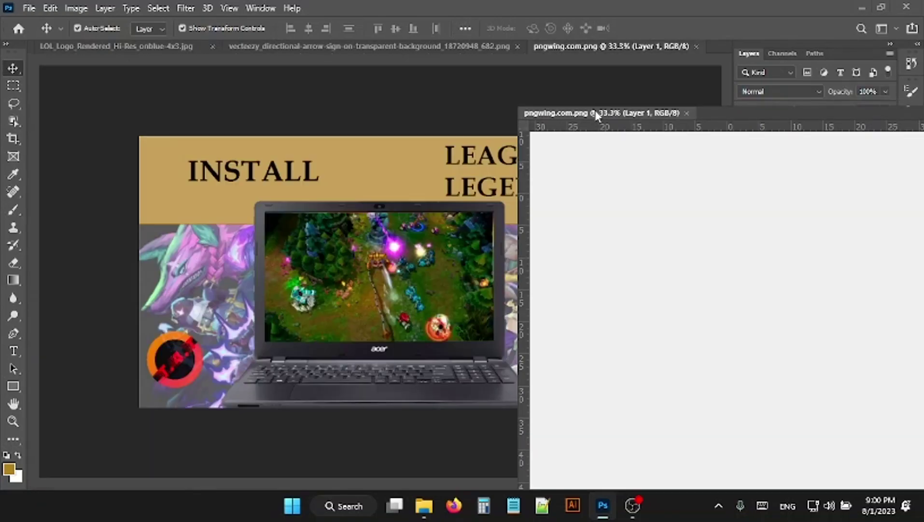
left_click_drag(88, 402, 88, 402)
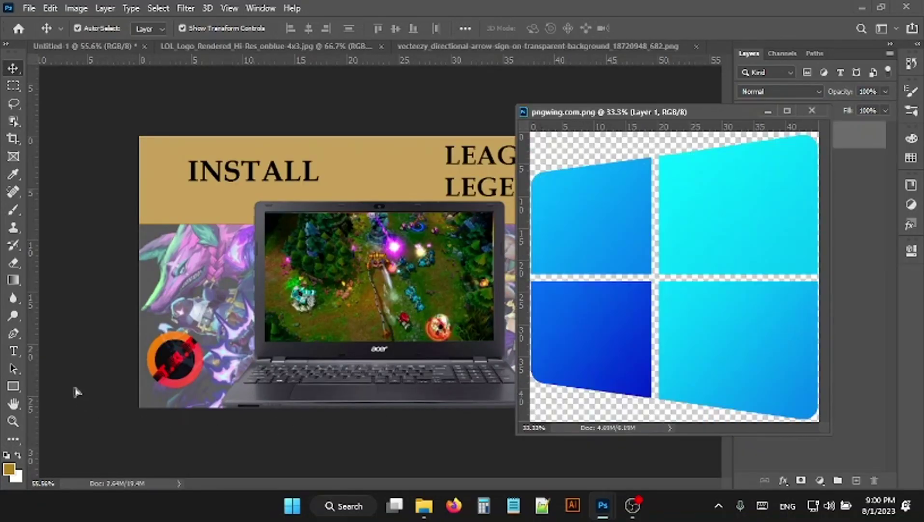
left_click(812, 111)
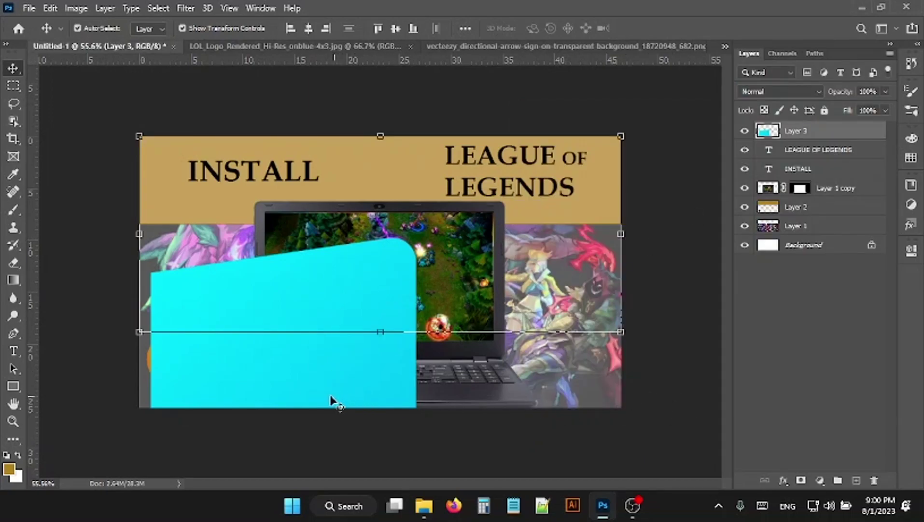
Step: Move the Windows logo across the thumbnail and rotate it slightly
mouse_move(332, 400)
left_mouse_down()
mouse_move(531, 356)
mouse_move(481, 320)
left_mouse_up()
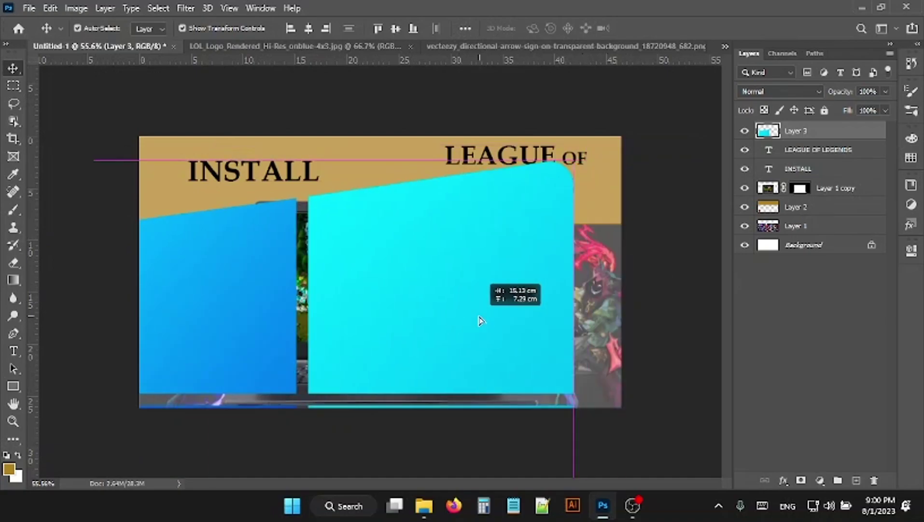
key("ctrl+t")
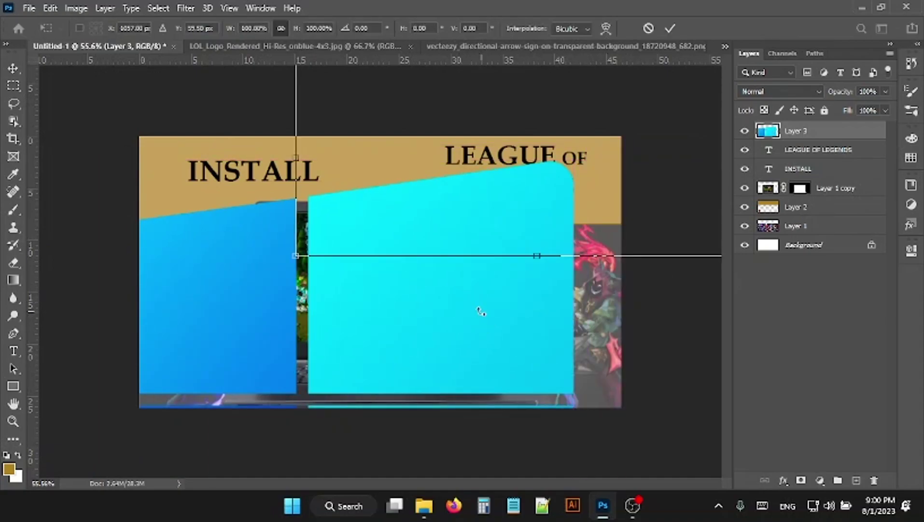
mouse_move(430, 335)
left_mouse_down()
mouse_move(382, 328)
mouse_move(408, 332)
left_mouse_up()
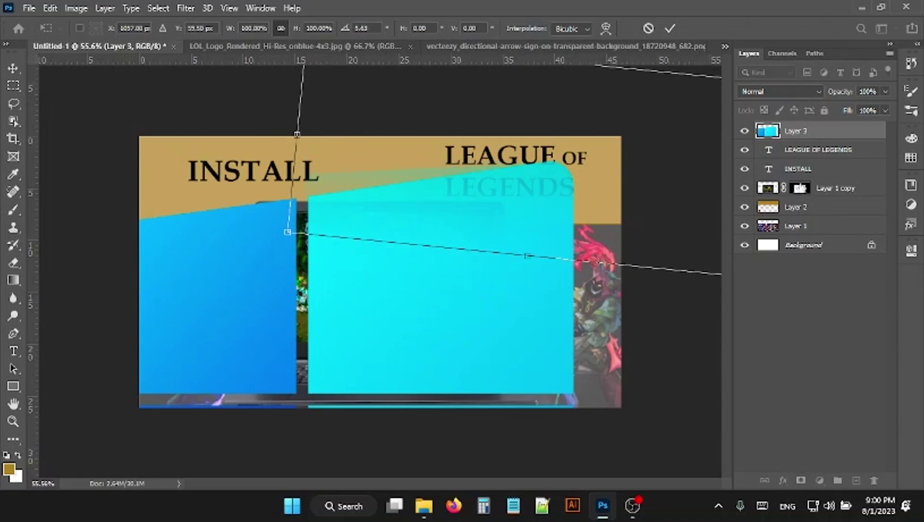
key("Return")
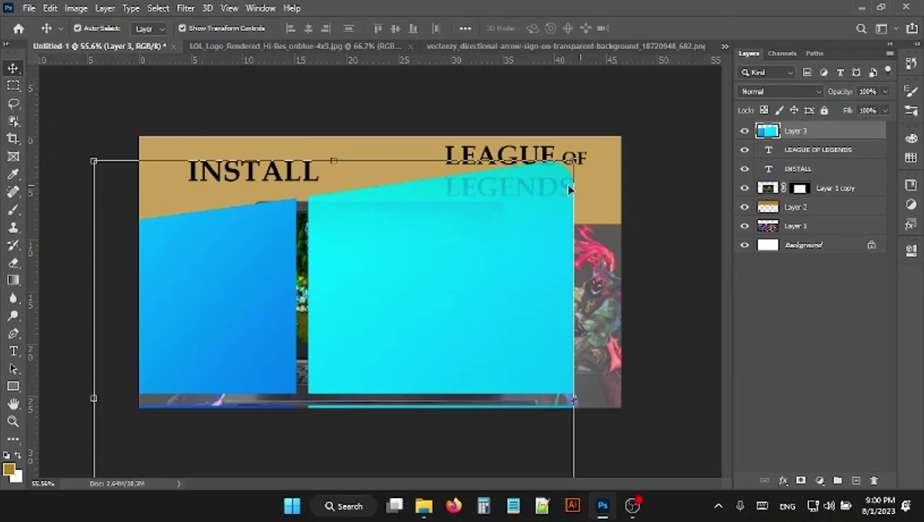
Step: Shrink the Windows logo and move it beside the laptop
mouse_move(571, 162)
left_mouse_down()
mouse_move(248, 347)
mouse_move(278, 454)
left_mouse_up()
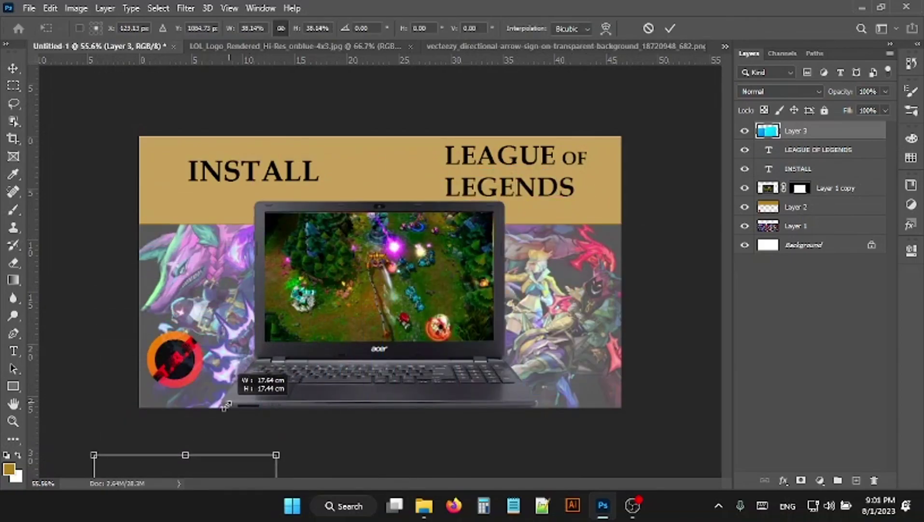
mouse_move(217, 473)
left_mouse_down()
mouse_move(395, 323)
mouse_move(444, 393)
left_mouse_up()
left_click_drag(599, 191, 464, 326)
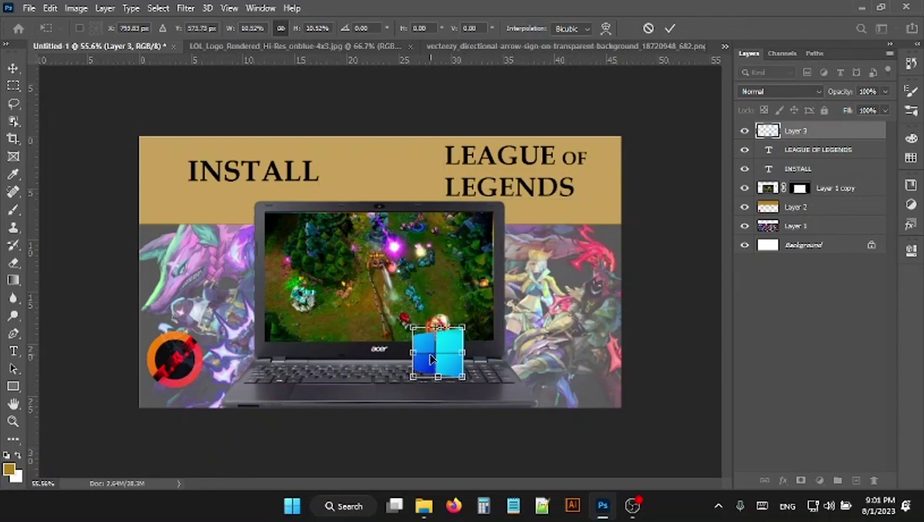
mouse_move(431, 360)
left_mouse_down()
mouse_move(553, 289)
mouse_move(562, 299)
mouse_move(603, 284)
mouse_move(575, 305)
left_mouse_up()
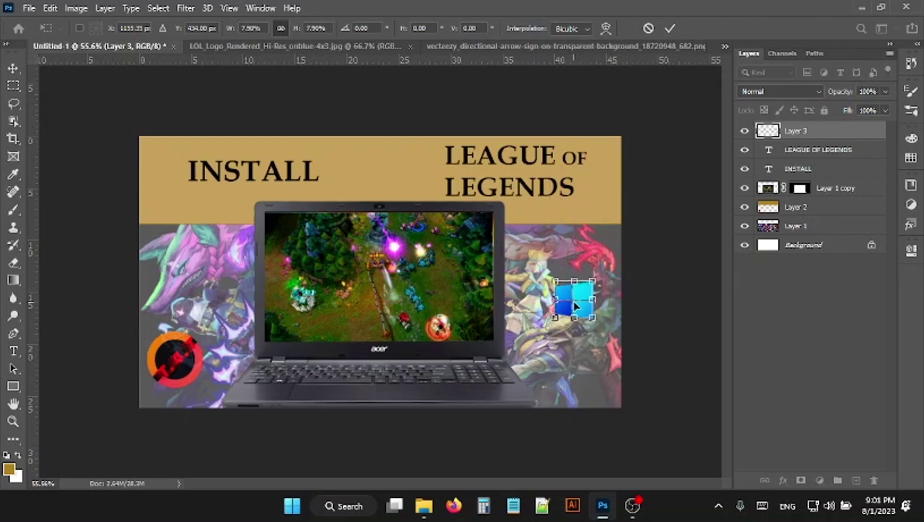
left_click(459, 45)
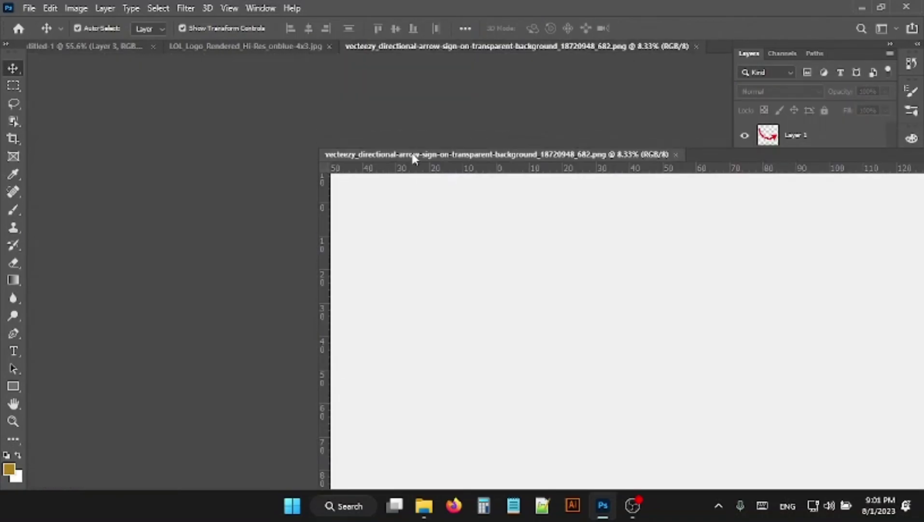
Step: Float the red arrow document in its own window, then minimize it
left_click_drag(434, 47, 413, 155)
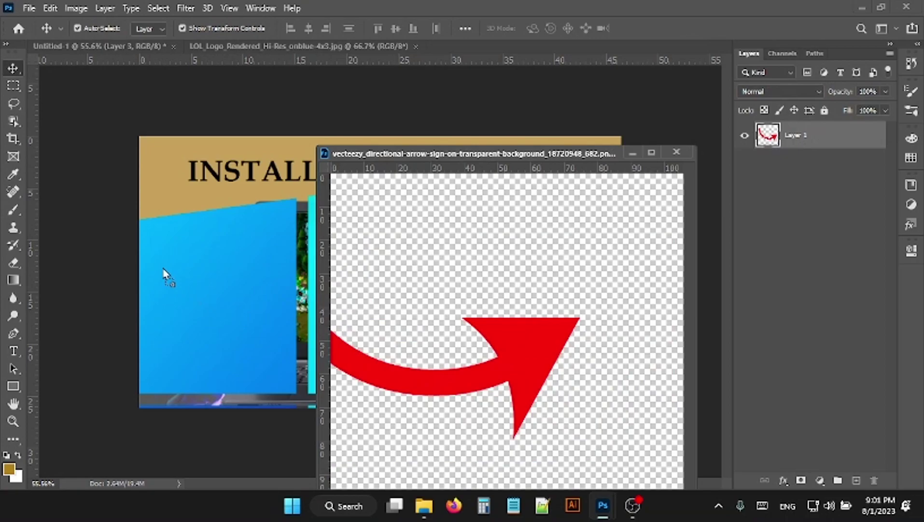
mouse_move(191, 220)
left_mouse_down()
mouse_move(448, 323)
mouse_move(467, 340)
left_mouse_up()
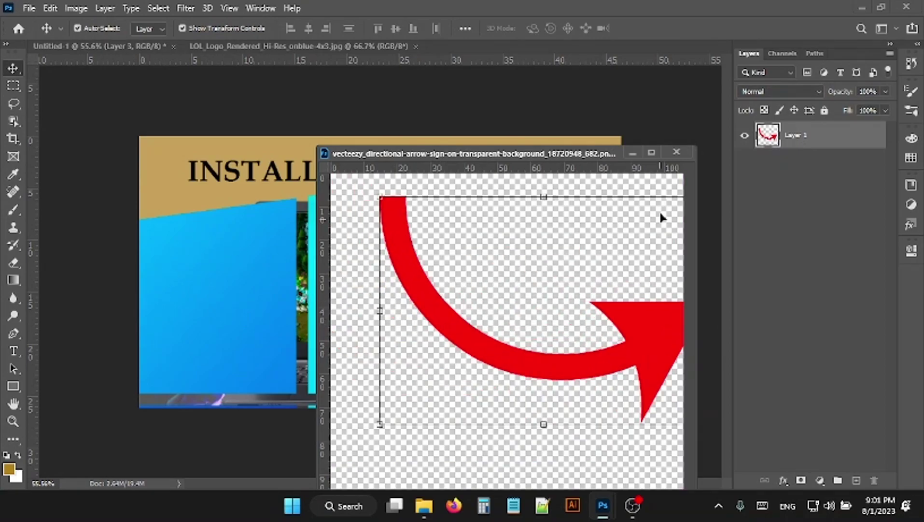
left_click(633, 153)
Step: Shrink the Windows logo to about 10 percent and commit the resize
mouse_move(572, 163)
left_mouse_down()
mouse_move(185, 437)
mouse_move(243, 392)
mouse_move(223, 456)
mouse_move(580, 239)
mouse_move(611, 209)
left_mouse_up()
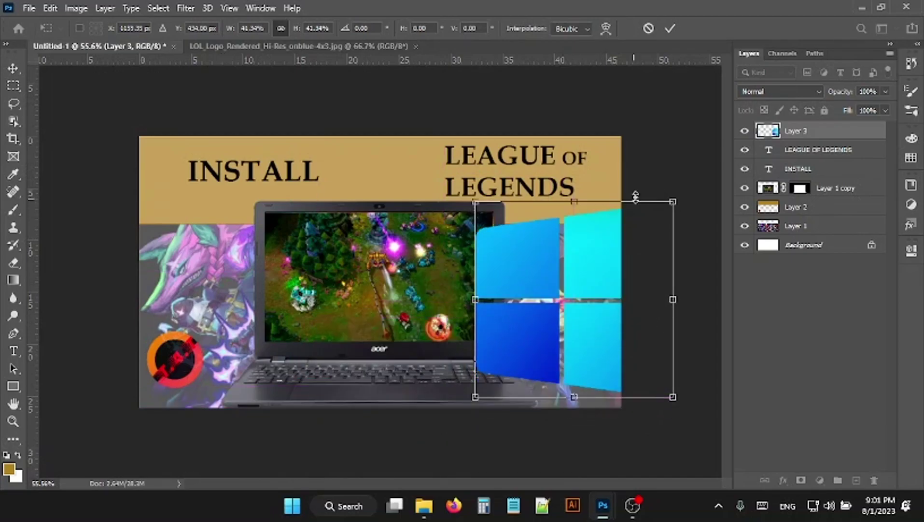
mouse_move(670, 197)
left_mouse_down()
mouse_move(570, 313)
mouse_move(525, 348)
mouse_move(530, 309)
mouse_move(557, 263)
mouse_move(562, 281)
mouse_move(594, 266)
left_mouse_up()
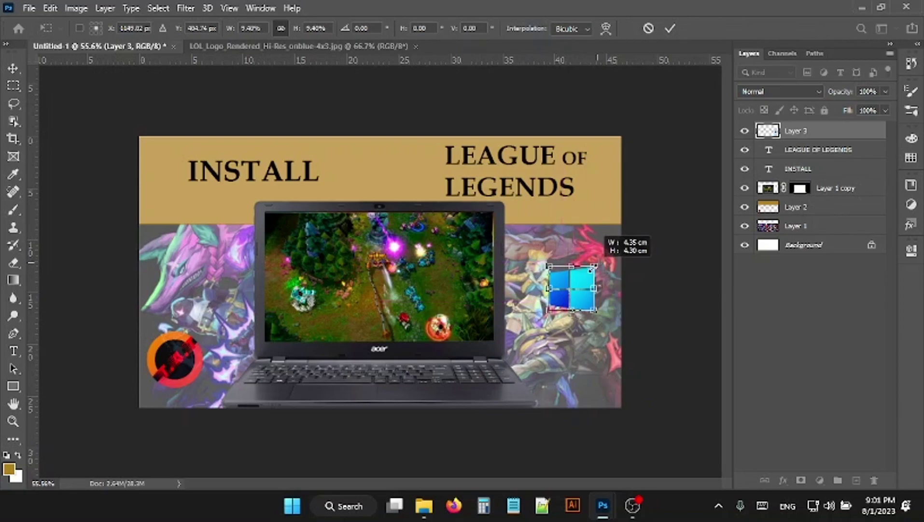
double_click(572, 289)
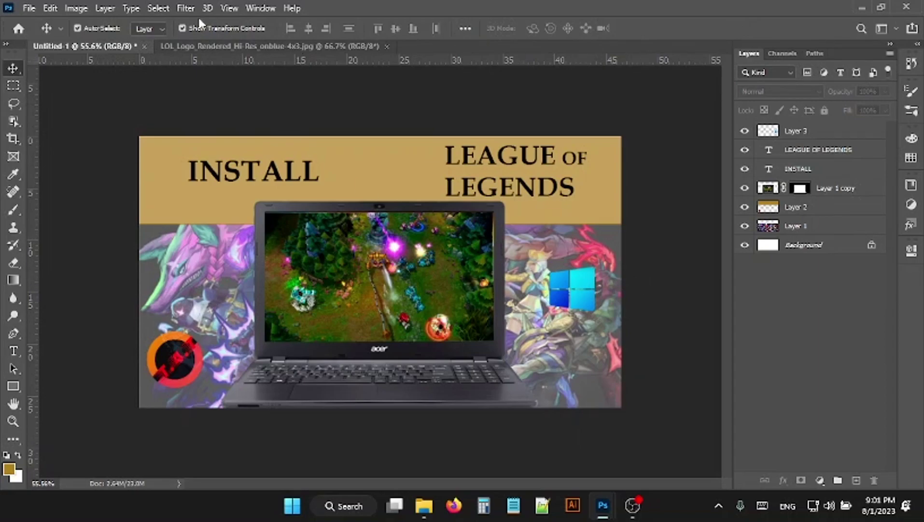
mouse_move(603, 505)
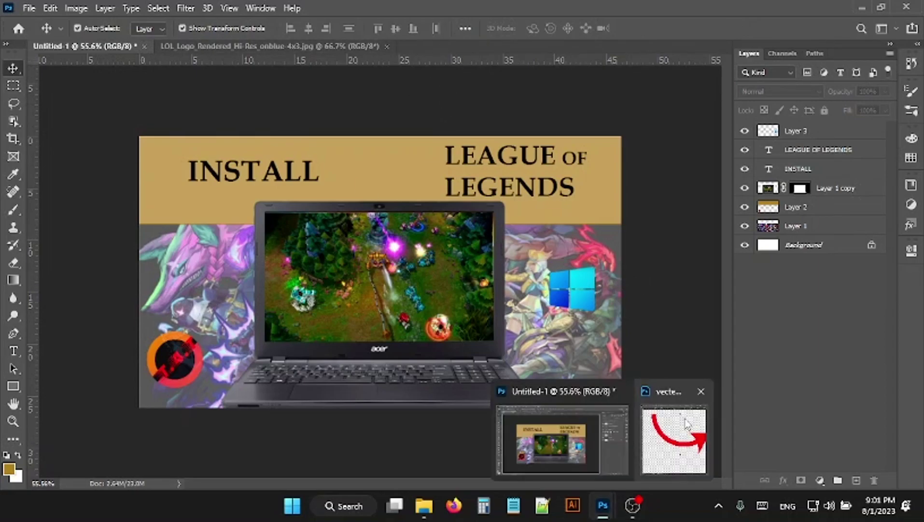
Step: Drag the red arrow into the thumbnail as a new layer and close its document without saving
left_click(674, 440)
left_click_drag(505, 359, 177, 250)
left_click(675, 153)
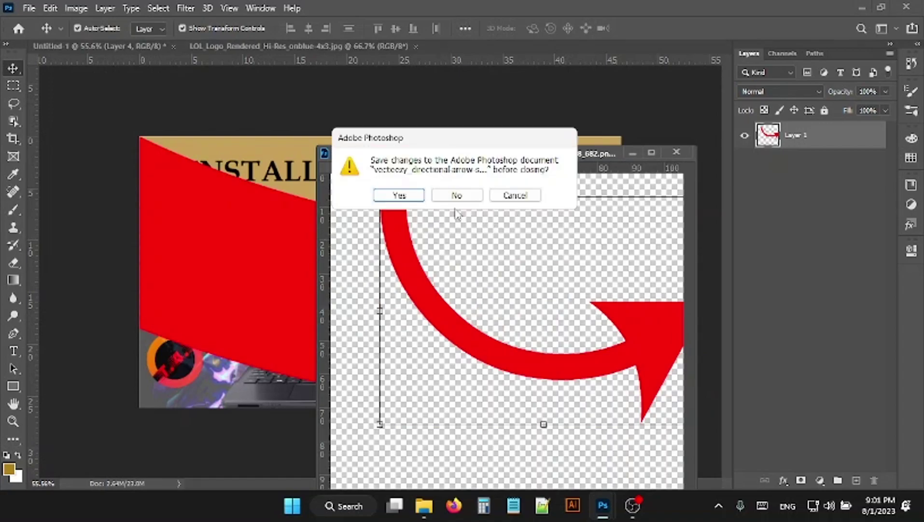
left_click(471, 197)
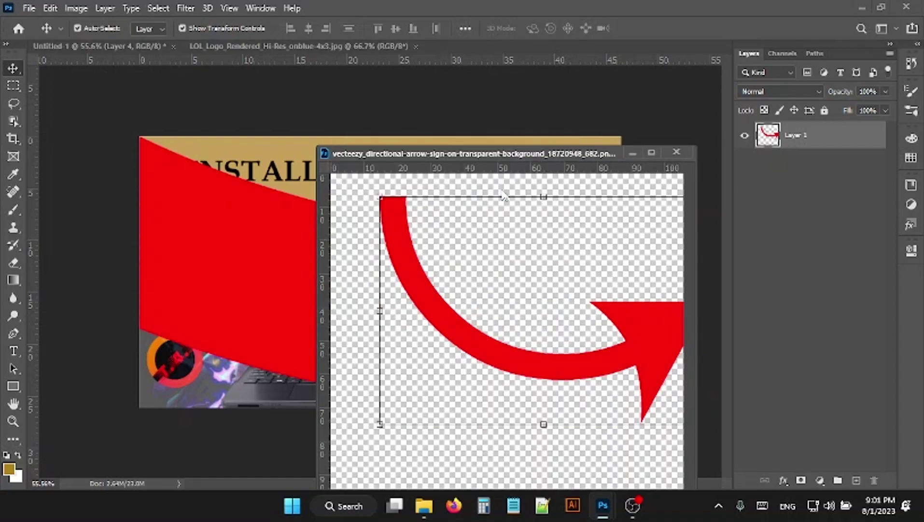
left_click(633, 154)
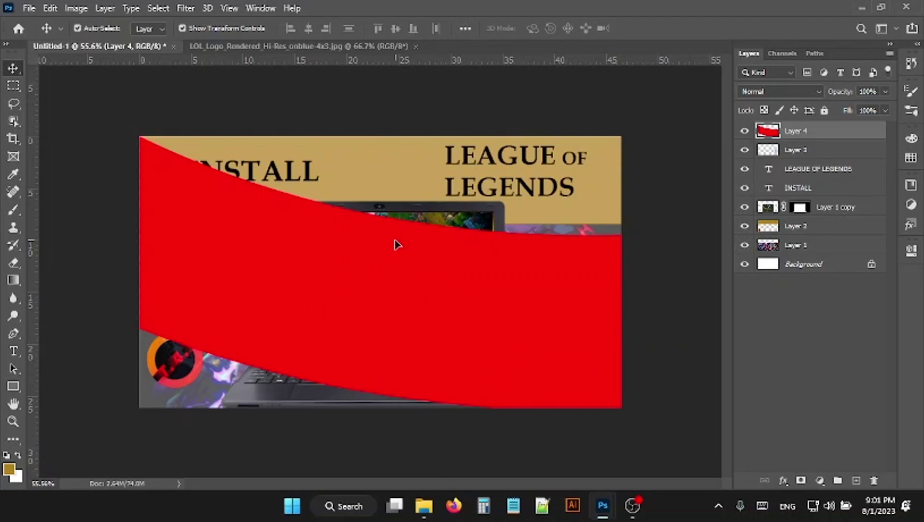
Step: Begin scaling down the oversized arrow layer with Free Transform
key("ctrl+t")
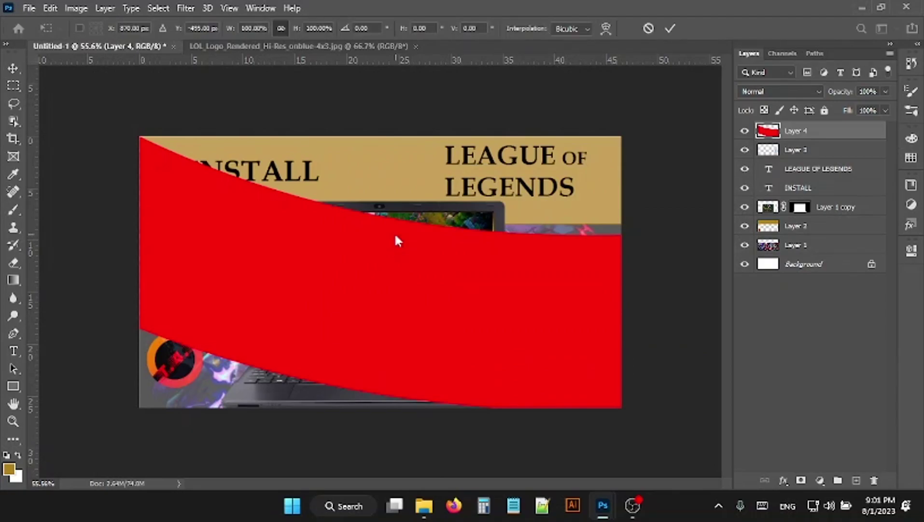
scroll(638, 291, "down", 2)
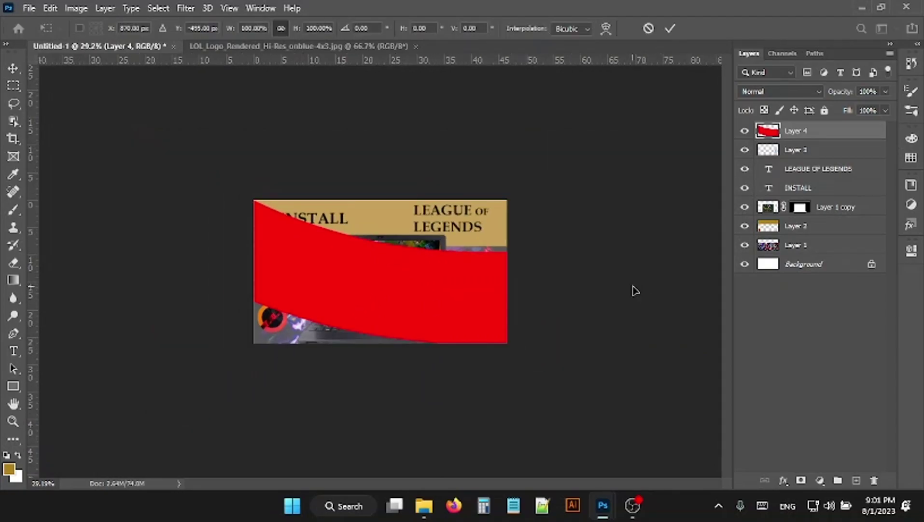
scroll(632, 288, "down", 2)
scroll(628, 285, "down", 2)
scroll(623, 280, "down", 2)
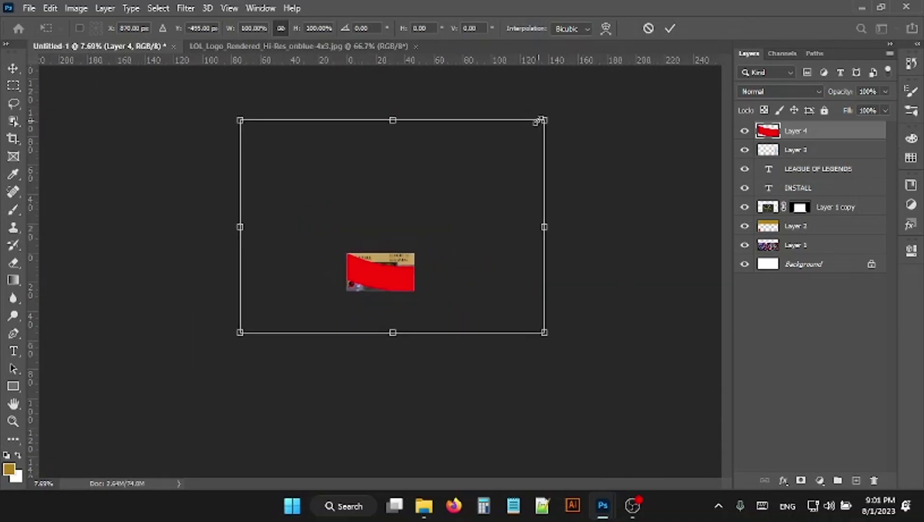
mouse_move(540, 120)
left_mouse_down()
mouse_move(549, 118)
mouse_move(275, 316)
mouse_move(371, 272)
mouse_move(356, 280)
left_mouse_up()
scroll(356, 280, "up", 2)
scroll(356, 279, "up", 2)
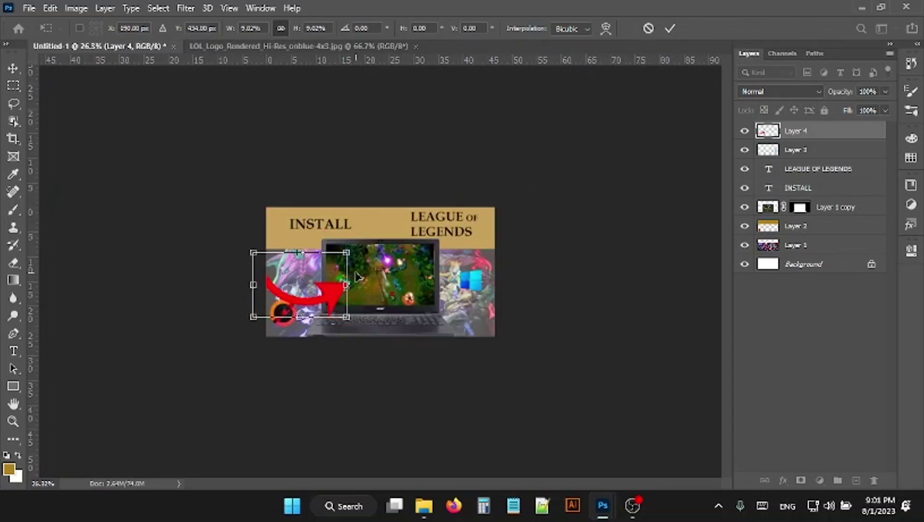
scroll(355, 276, "up", 2)
scroll(354, 273, "up", 1)
scroll(354, 273, "up", 1)
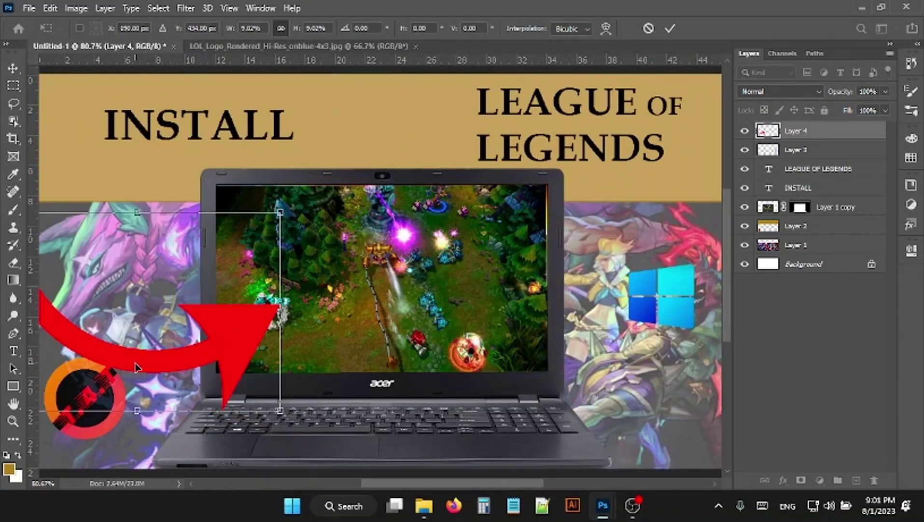
Step: Shrink the arrow to about 4.5%, rotate it about 34° and place it under INSTALL
left_click_drag(137, 367, 280, 291)
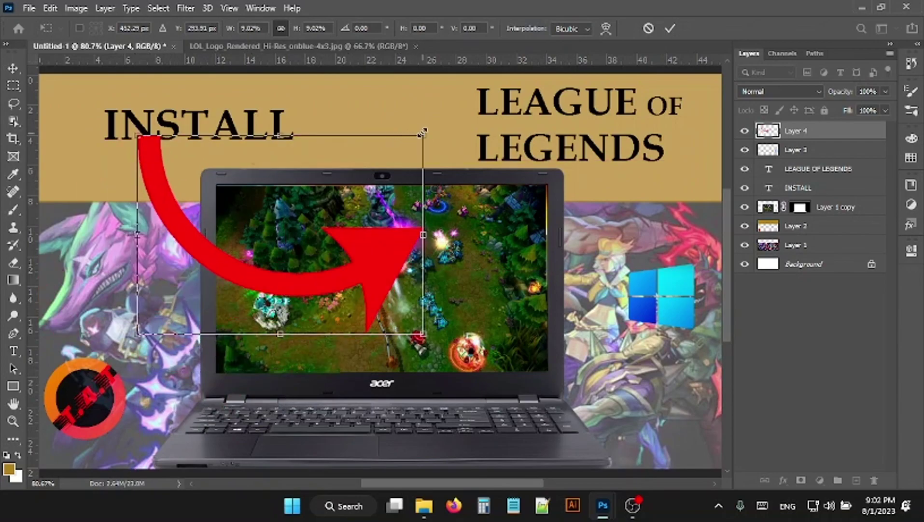
left_click_drag(422, 132, 280, 236)
left_click_drag(221, 224, 254, 241)
left_click_drag(178, 239, 142, 211)
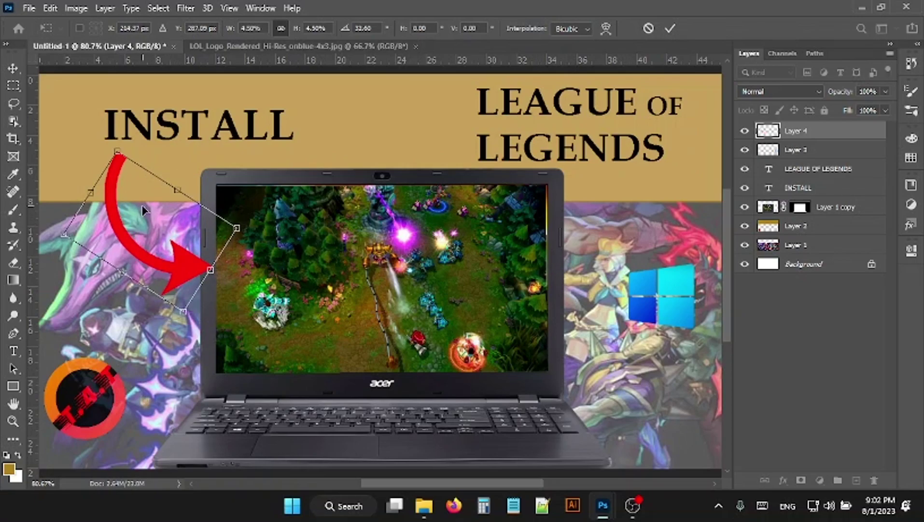
Step: Commit the arrow transform and start a Free text layer below the Windows logo
key("Return")
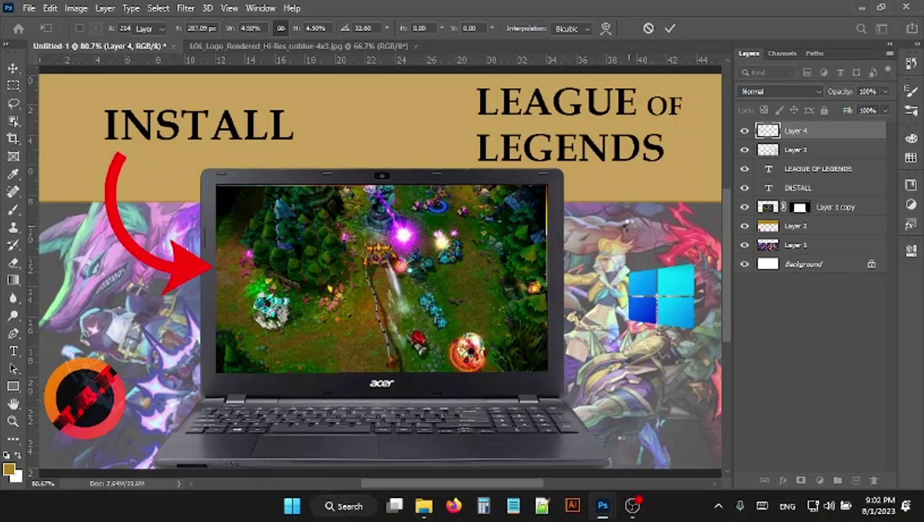
key("ctrl+minus")
key("ctrl+minus")
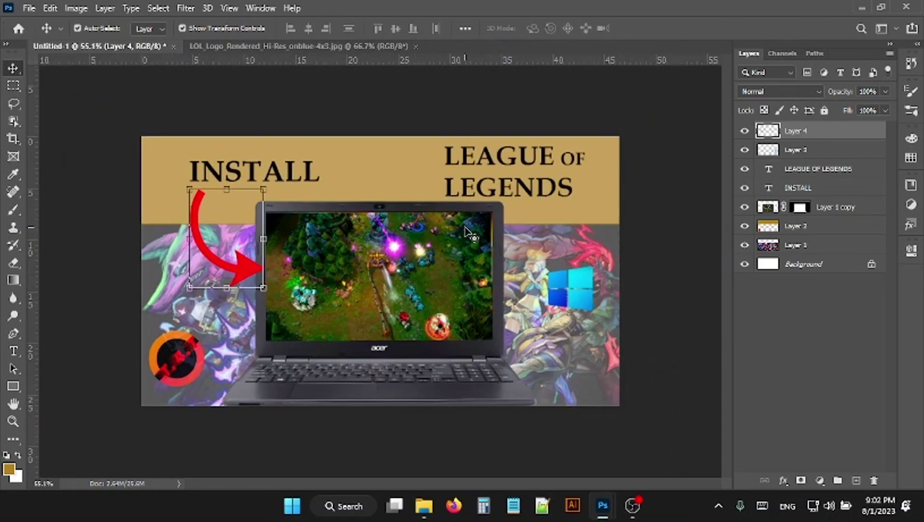
left_click(13, 350)
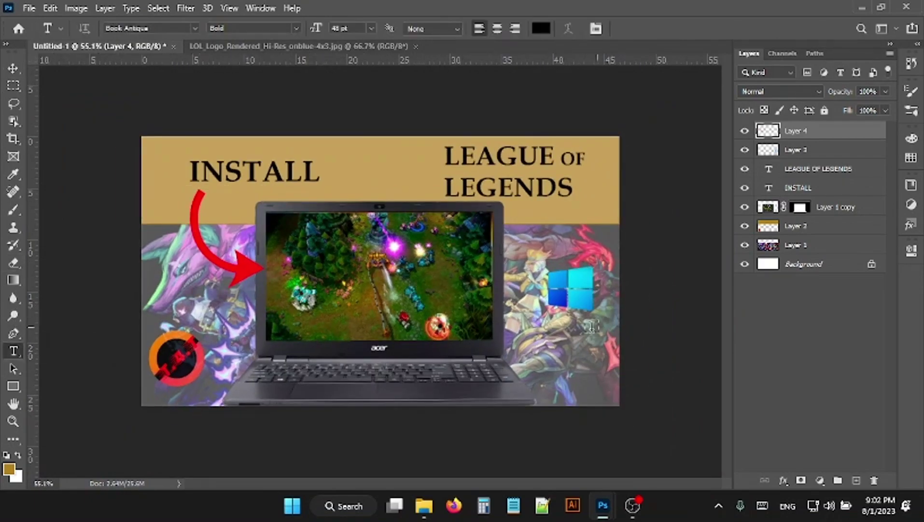
left_click(556, 339)
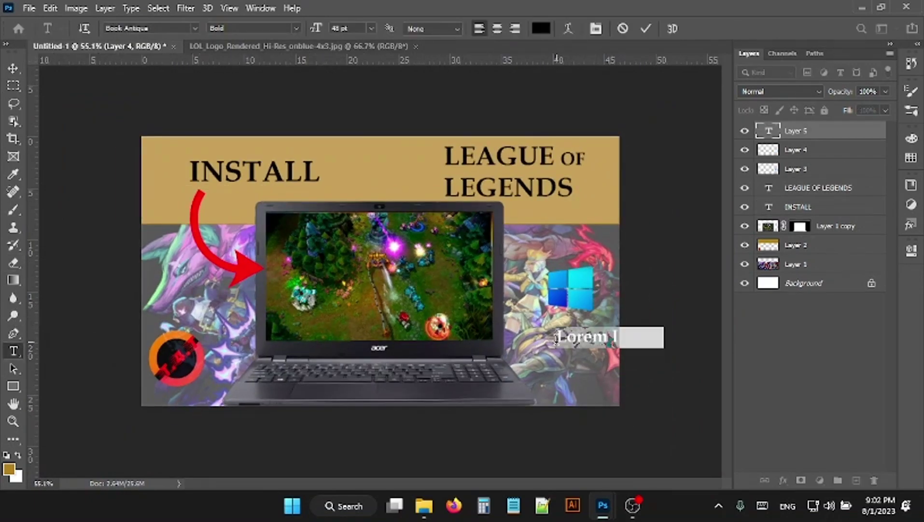
key("BackSpace")
type("Free")
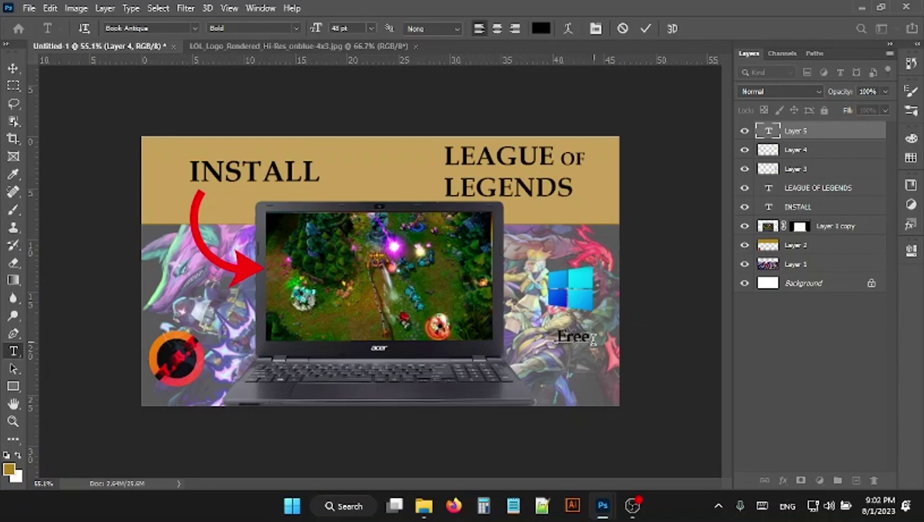
Step: Make the Free text red (ff0000) in Adobe Garamond Pro and commit it
left_click_drag(594, 339, 515, 321)
left_click(541, 28)
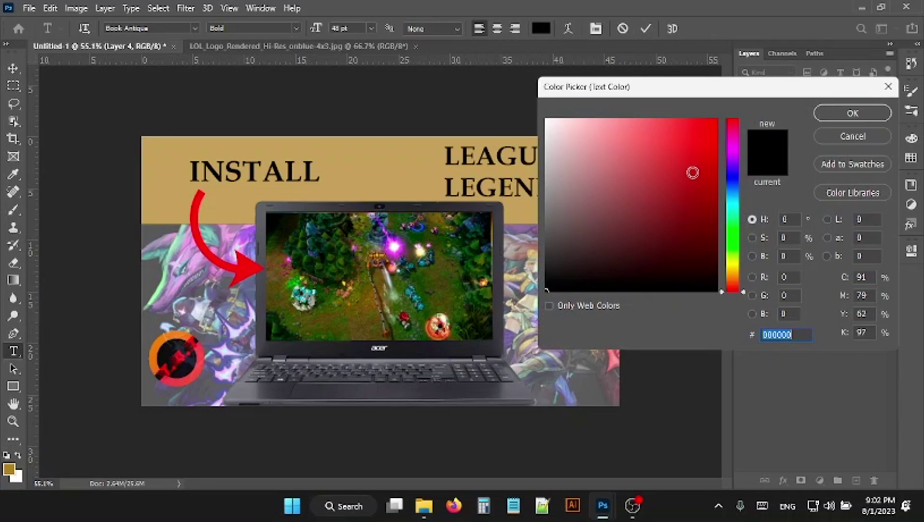
type("ff0000")
left_click(868, 112)
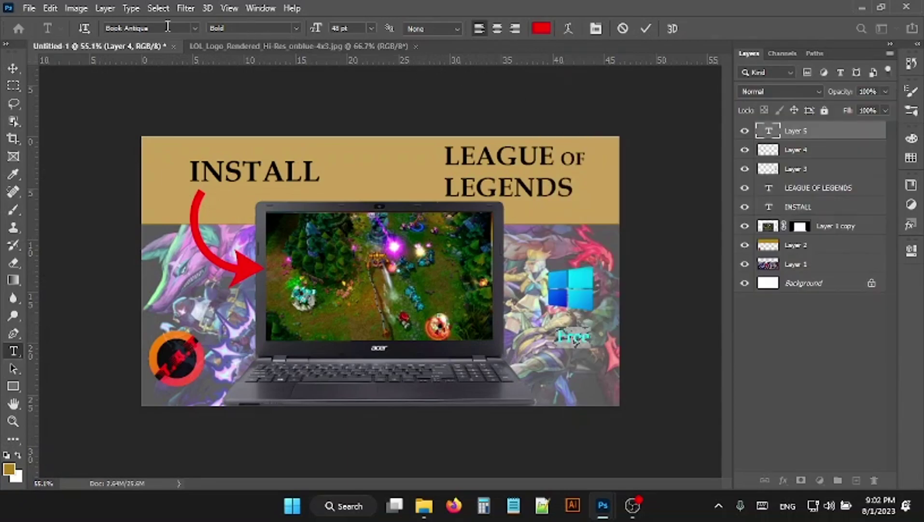
left_click(197, 25)
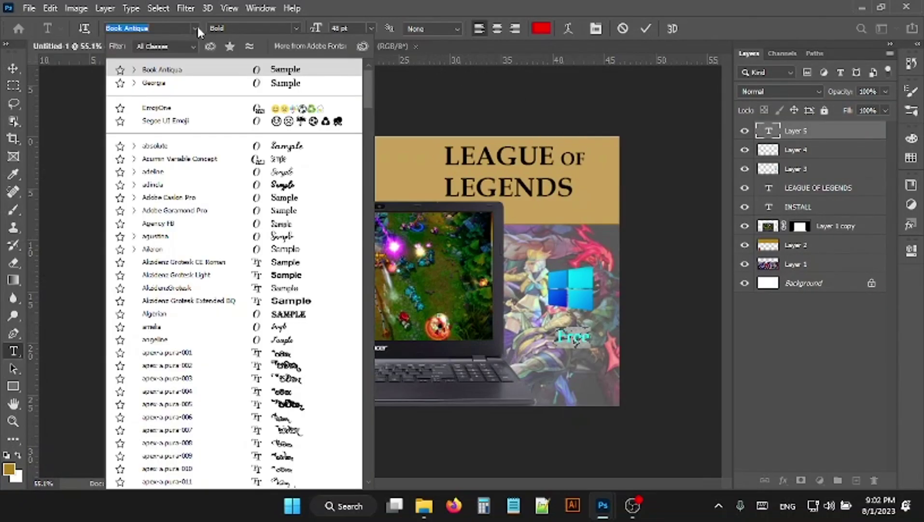
left_click(192, 211)
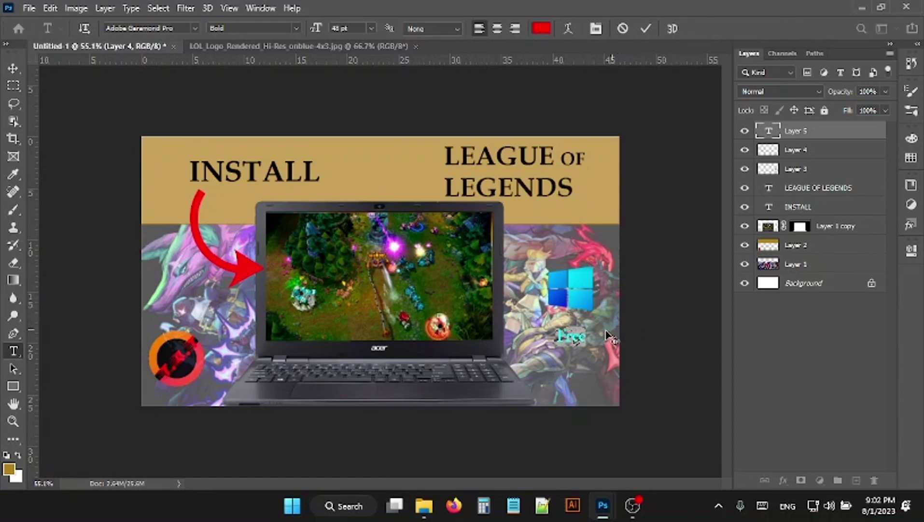
left_click(13, 69)
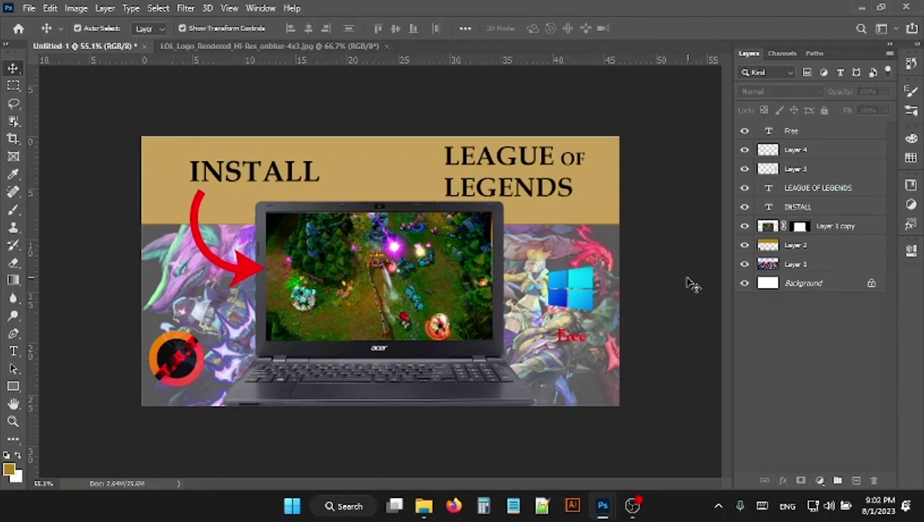
Step: Nudge the Free text up and marquee-select the lower artwork area
left_click_drag(572, 338, 570, 332)
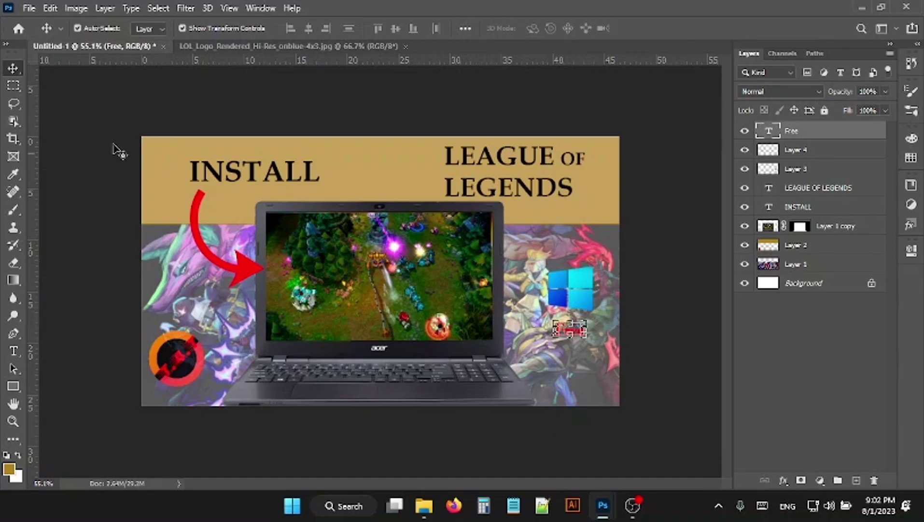
left_click(15, 87)
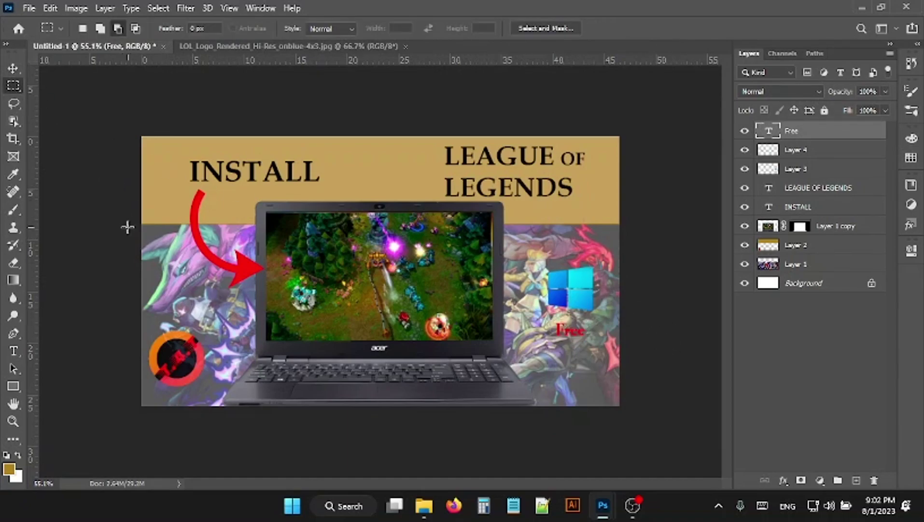
left_click_drag(127, 227, 281, 261)
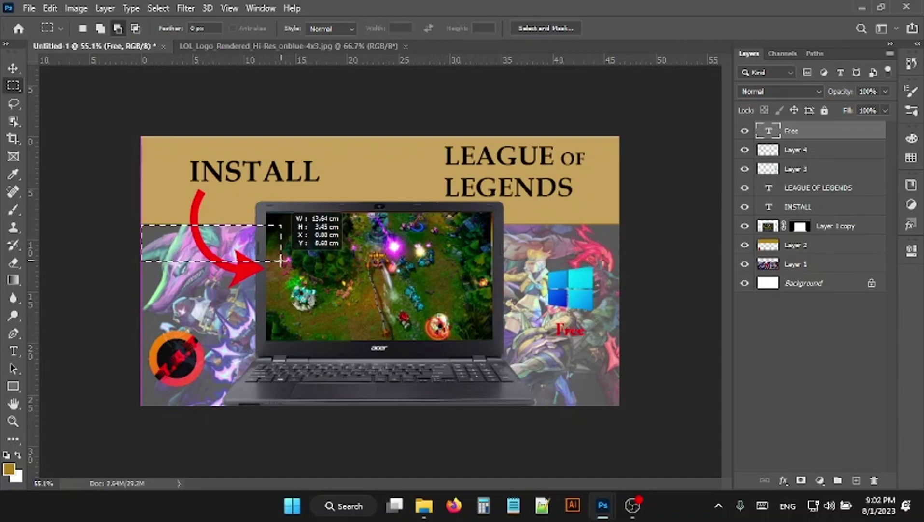
left_click_drag(281, 261, 625, 419)
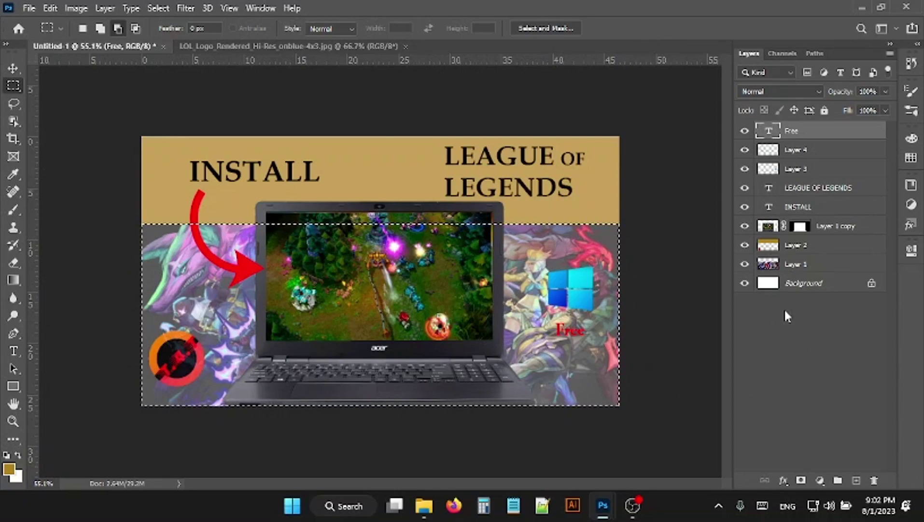
Step: Set the foreground colour to light cyan 95e4f8 and add a new empty layer
left_click(10, 470)
left_click_drag(725, 220, 724, 199)
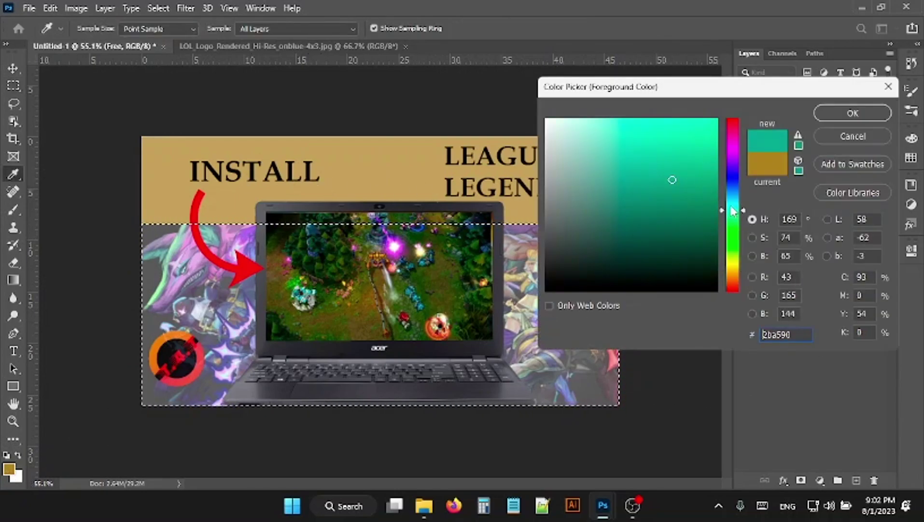
left_click(613, 123)
left_click_drag(613, 123, 615, 123)
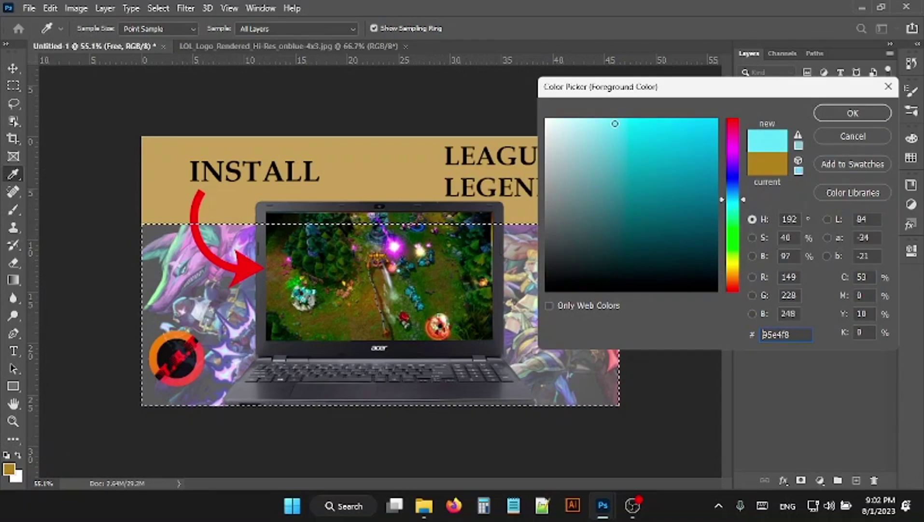
left_click(876, 117)
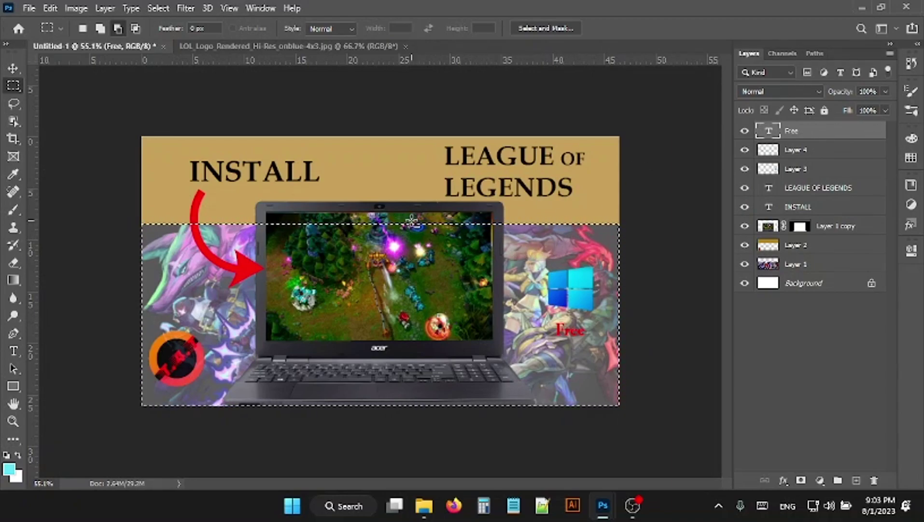
left_click(857, 480)
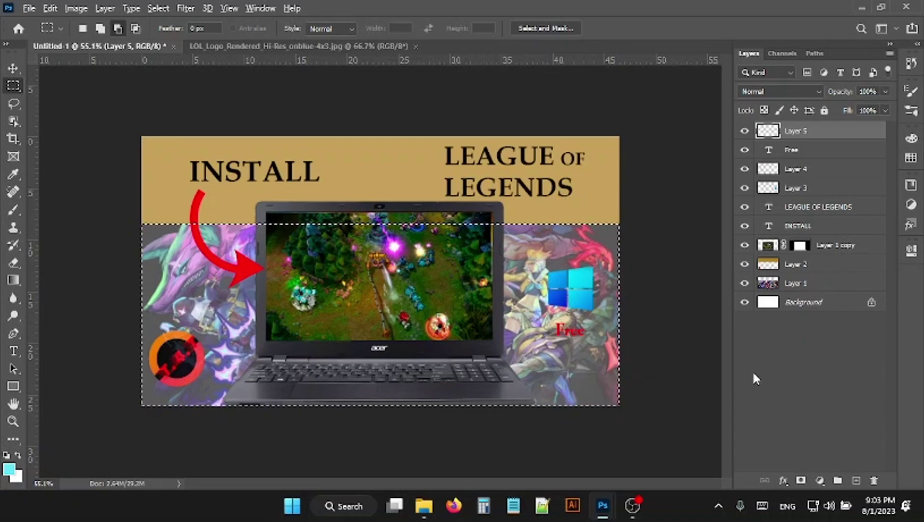
Step: Fill the selection with cyan on Layer 5 and move that layer beneath the artwork
key("alt+BackSpace")
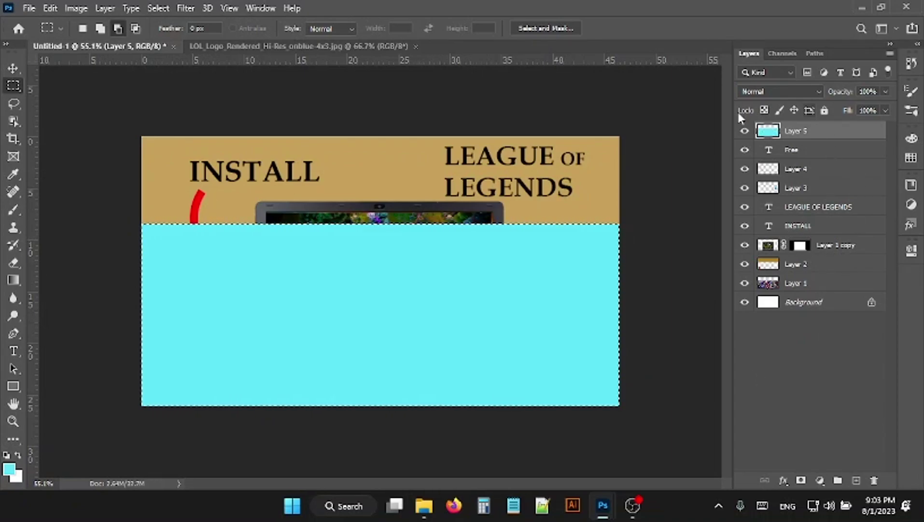
left_click(17, 69)
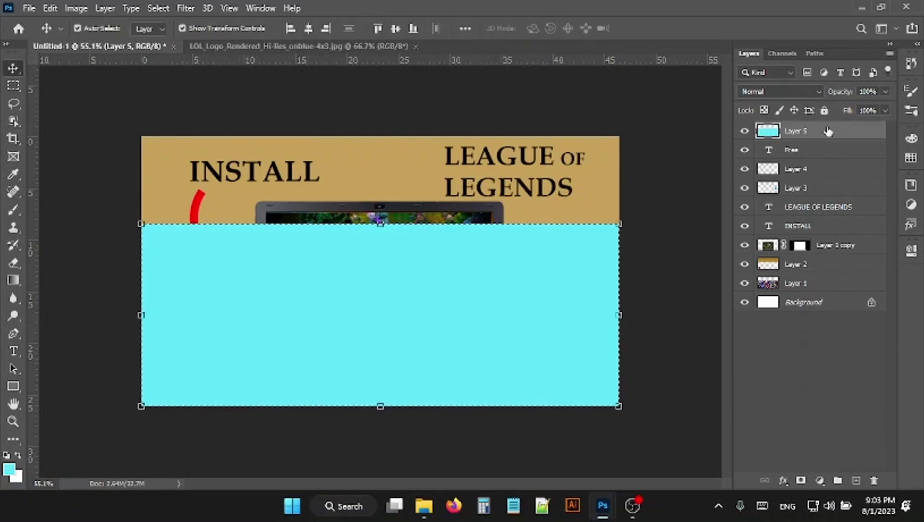
left_click_drag(827, 132, 806, 281)
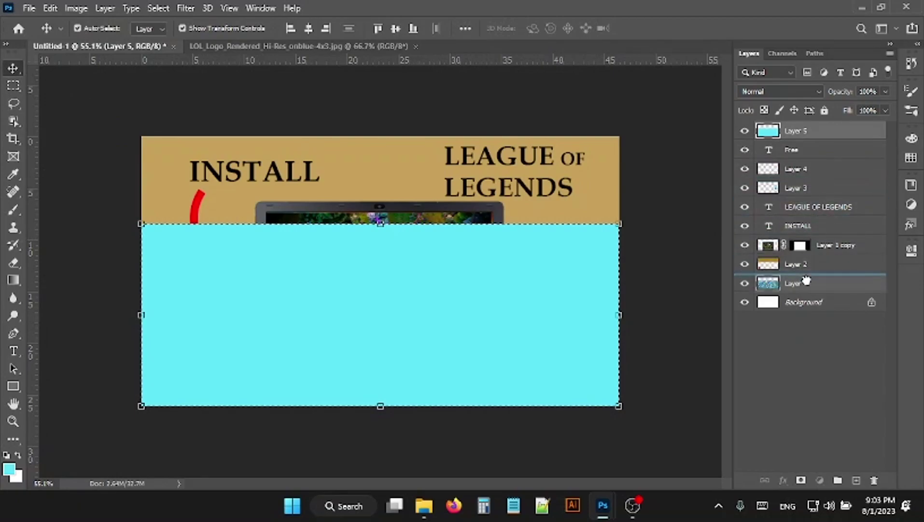
left_click_drag(806, 281, 805, 295)
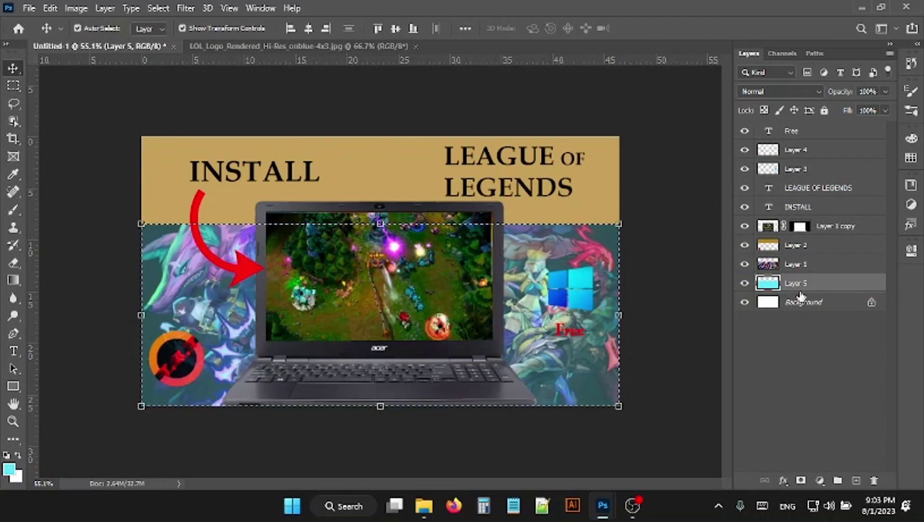
left_click(688, 271)
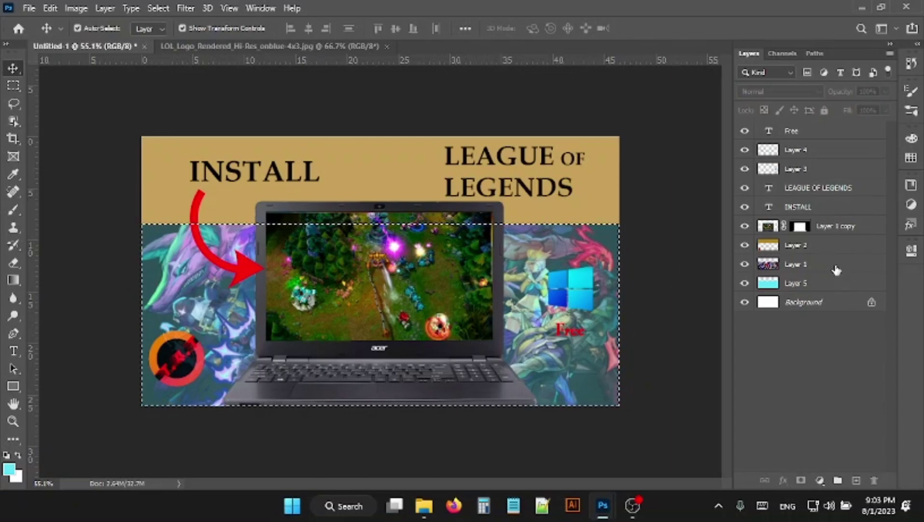
Step: Raise the artwork layer's opacity to 100% and nudge LEAGUE OF LEGENDS left
left_click(814, 268)
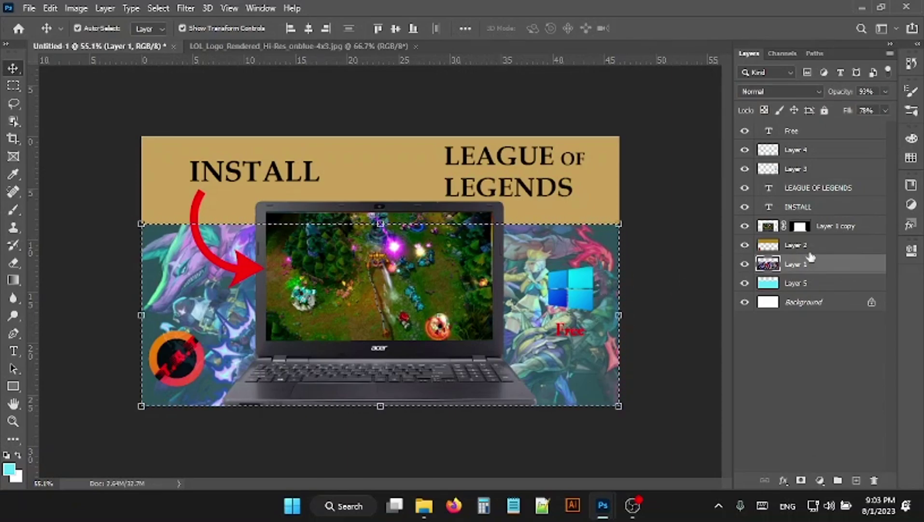
left_click(885, 92)
left_click_drag(886, 107, 901, 110)
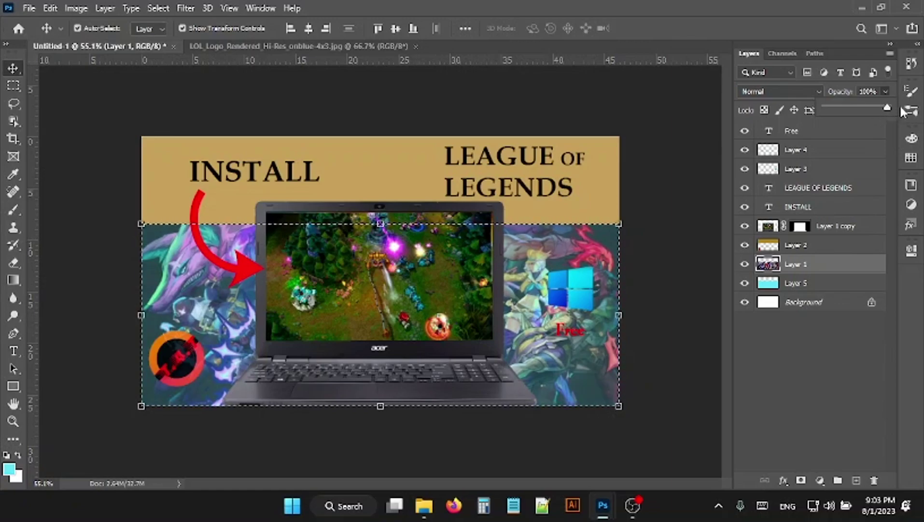
left_click(691, 115)
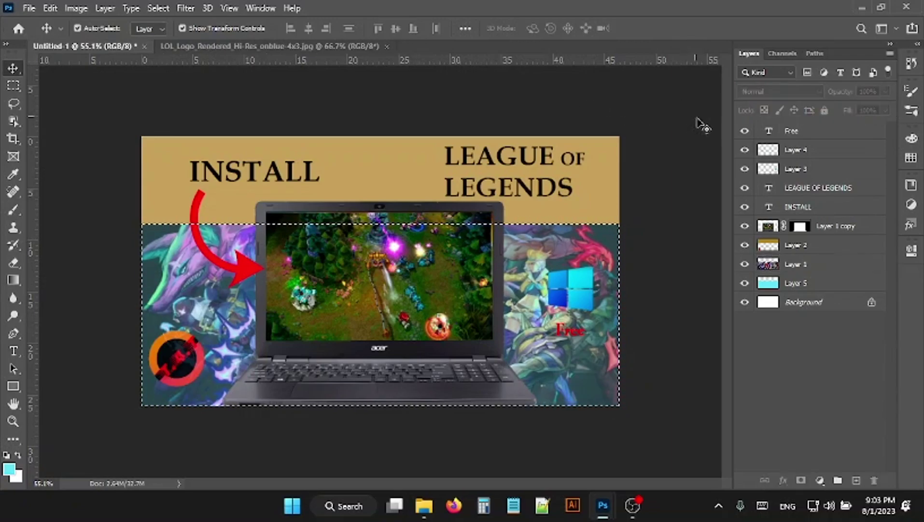
left_click(590, 259)
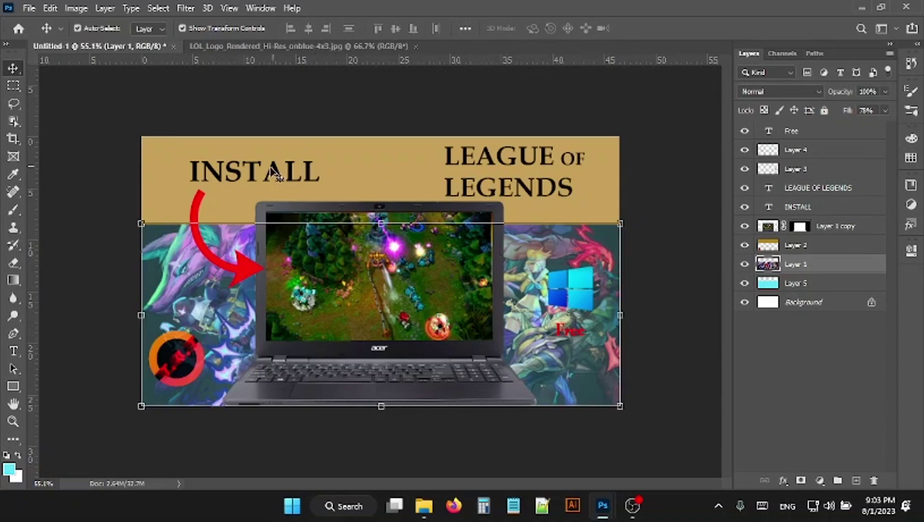
left_click_drag(516, 167, 485, 169)
Step: Shift INSTALL right and rotate the red arrow about 13° beneath it
left_click(241, 173)
left_click_drag(240, 172, 260, 173)
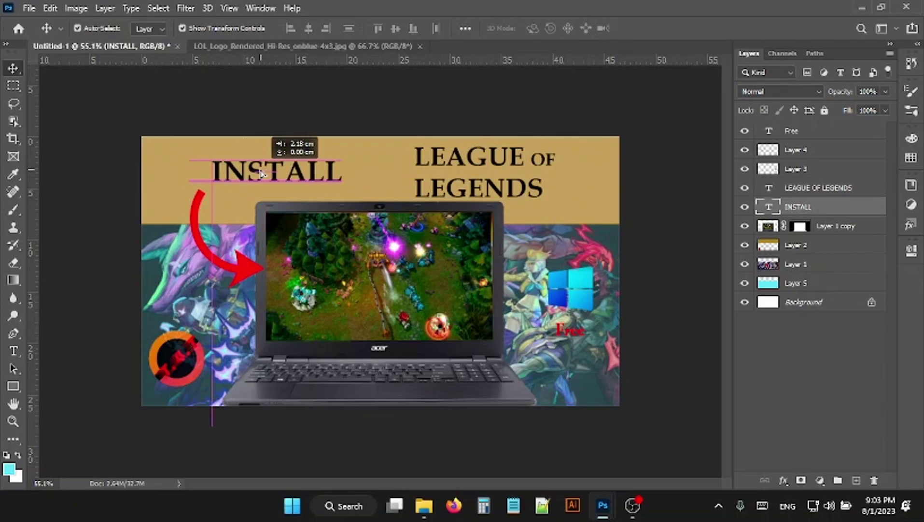
left_click(199, 227)
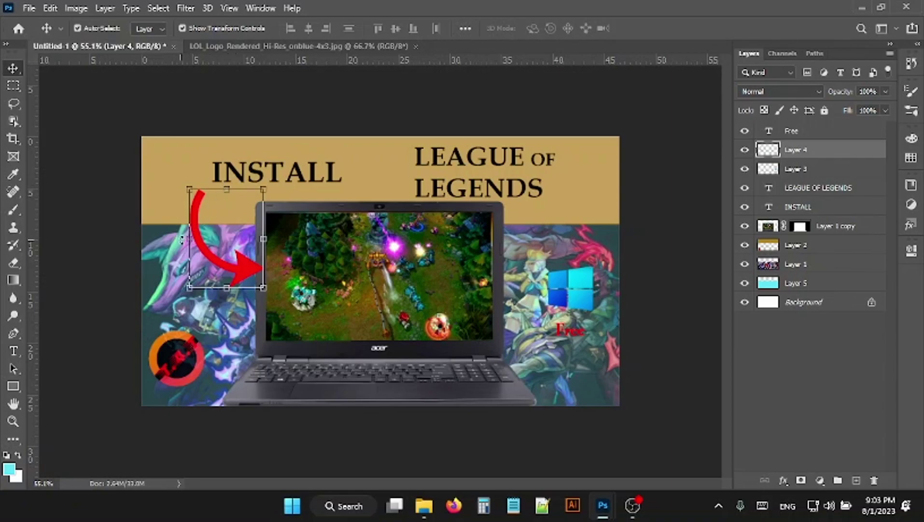
mouse_move(181, 239)
left_mouse_down()
mouse_move(212, 236)
mouse_move(231, 247)
left_mouse_up()
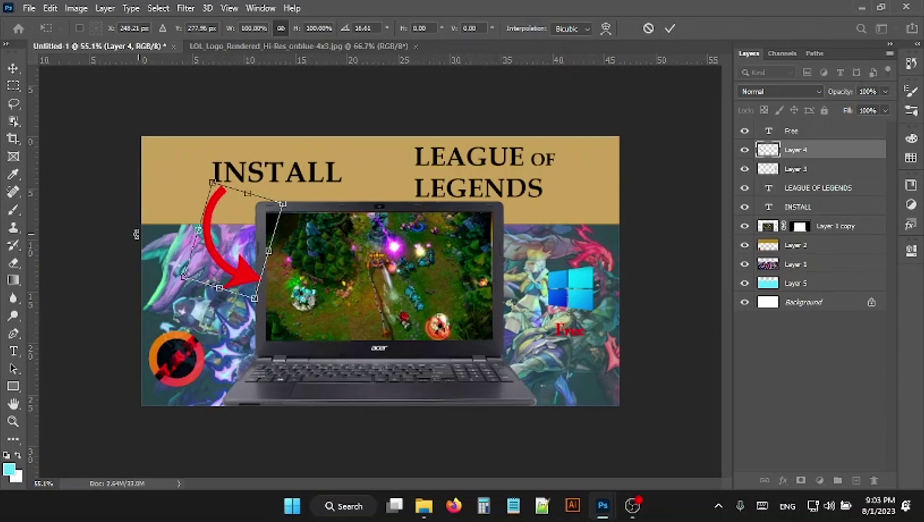
key("Return")
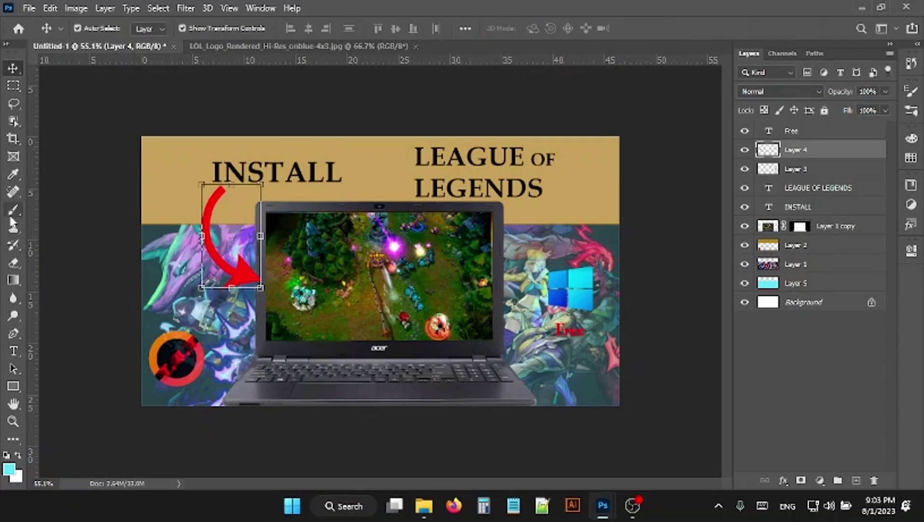
left_click(13, 209)
key("v")
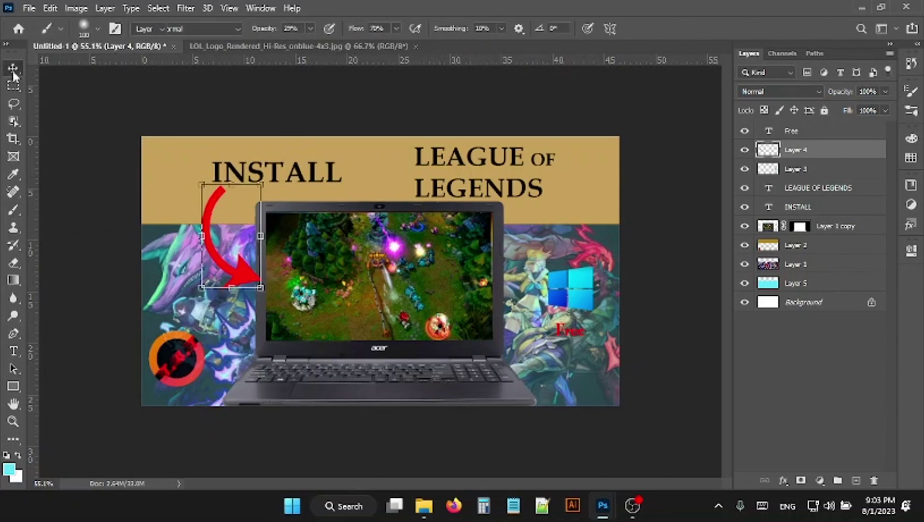
left_click(119, 107)
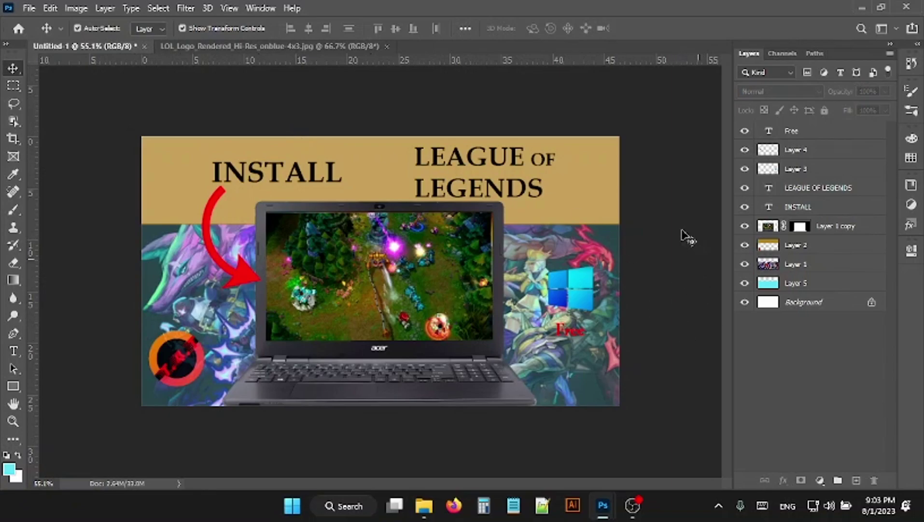
Step: Save the thumbnail on this computer as Thumbnail.psd, accepting the Photoshop format options
left_click(22, 7)
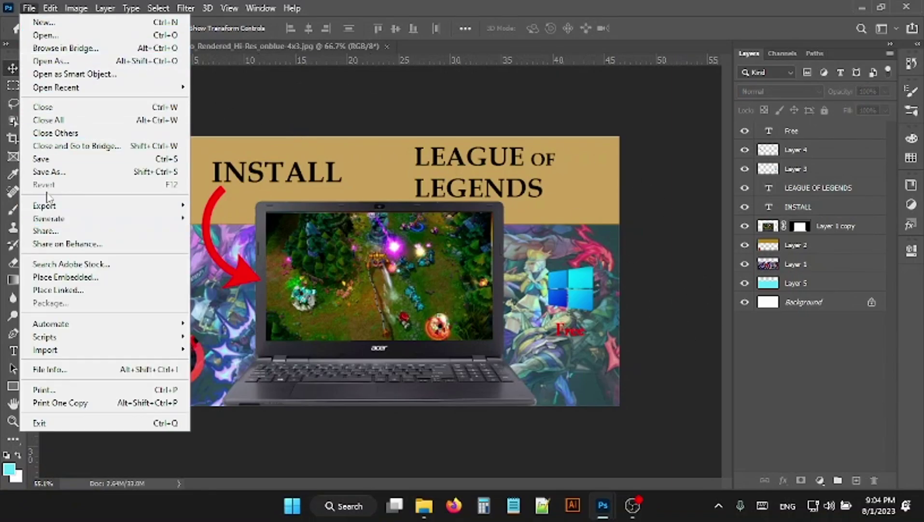
left_click(43, 158)
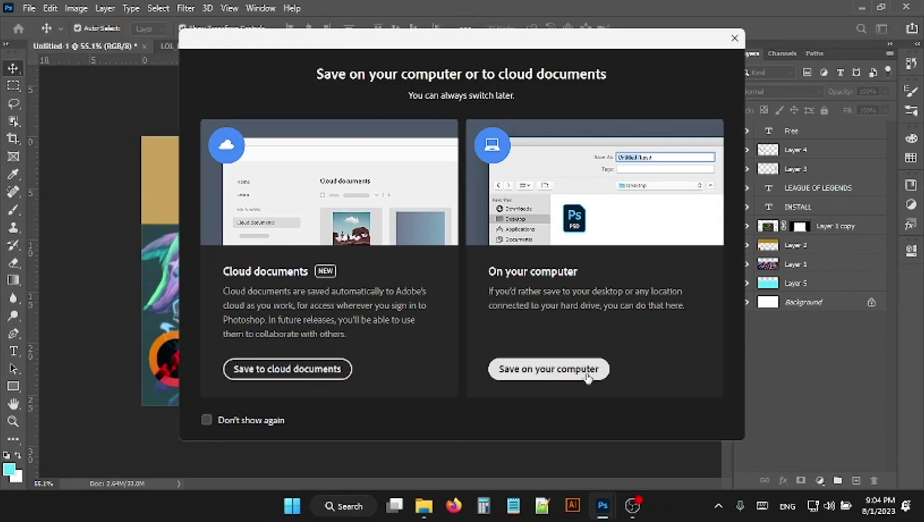
left_click(561, 370)
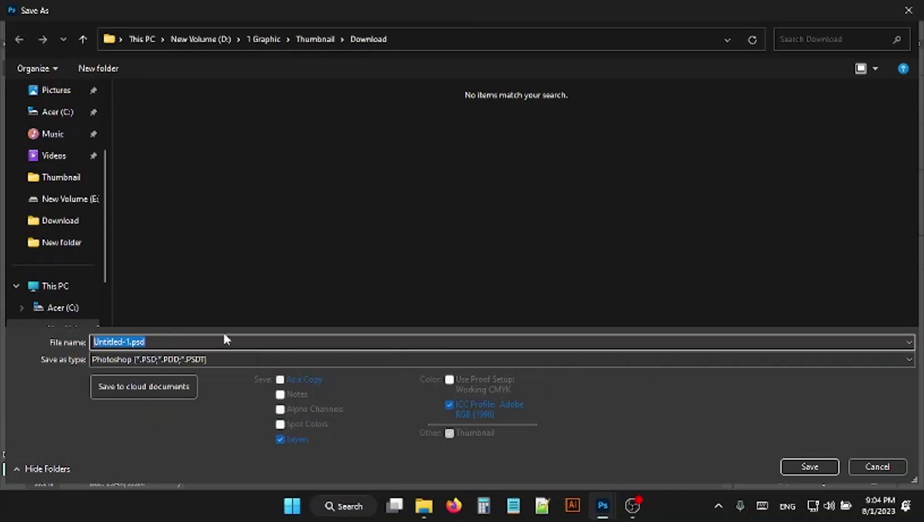
type("Thu")
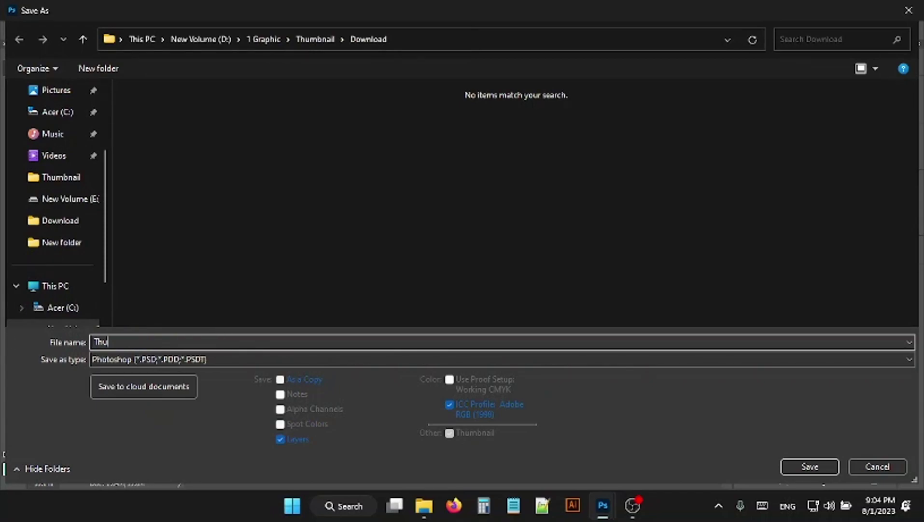
type("mbnail")
left_click(802, 466)
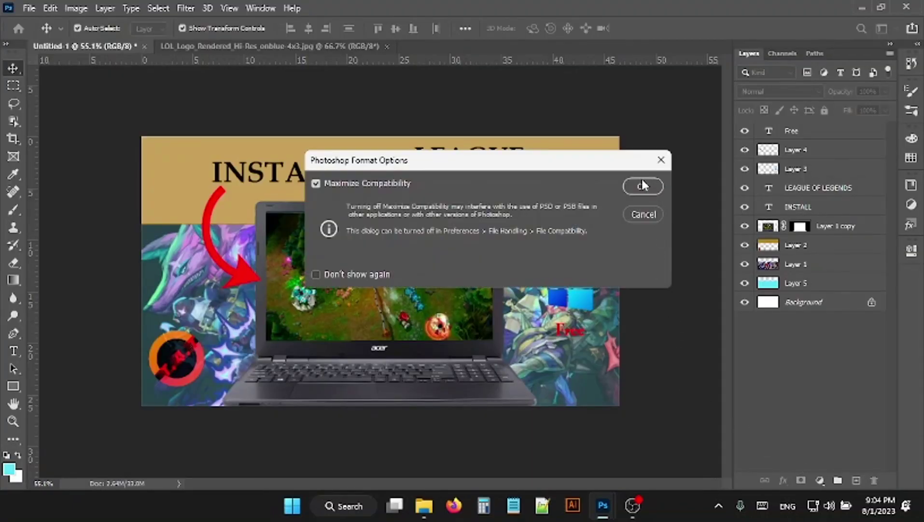
left_click(643, 185)
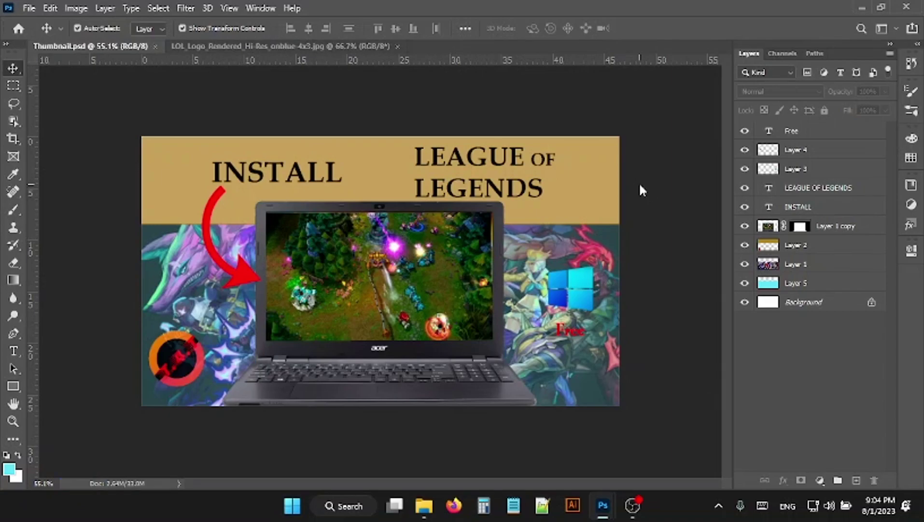